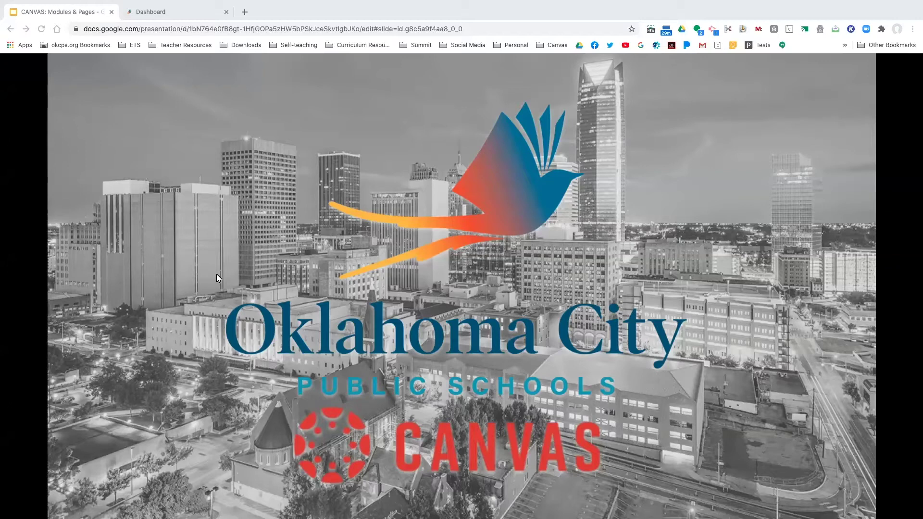
# Step: Advance through the presentation slides from the title slide past the Canvas Course Elements infographic
pyautogui.press('Right')
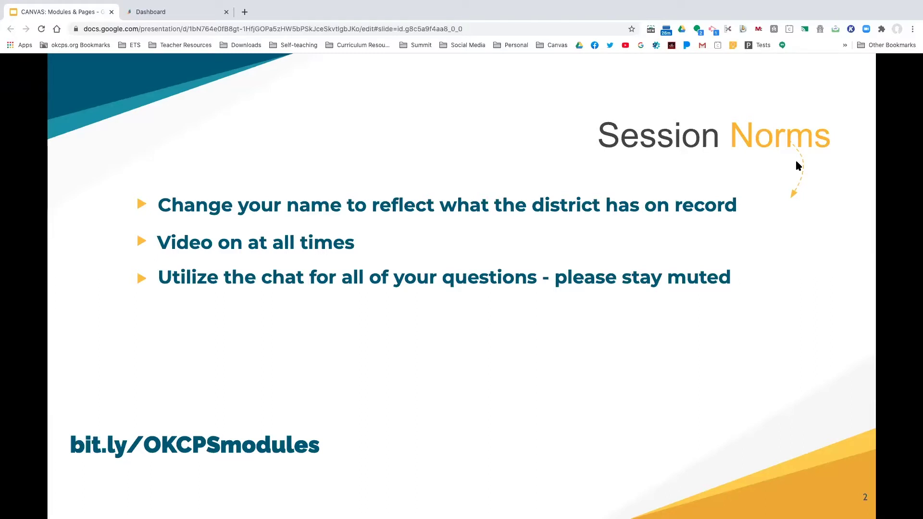
pyautogui.click(638, 336)
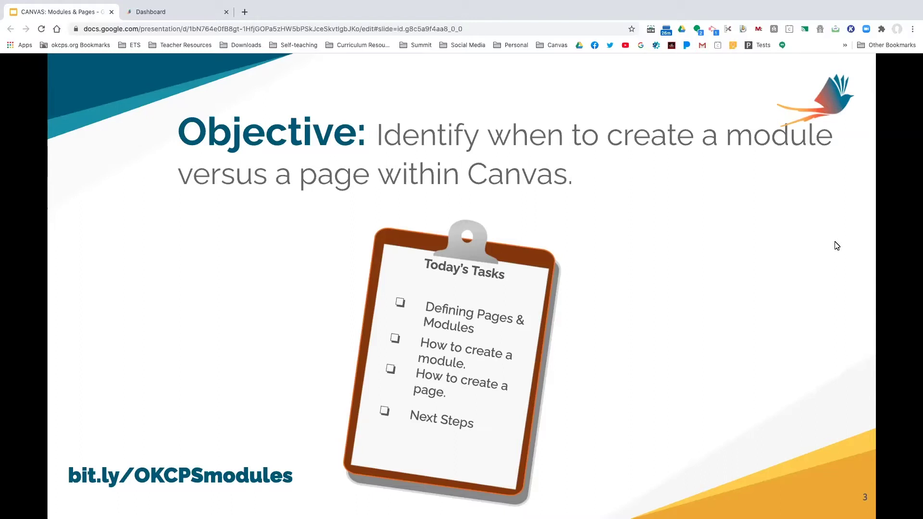
pyautogui.click(637, 297)
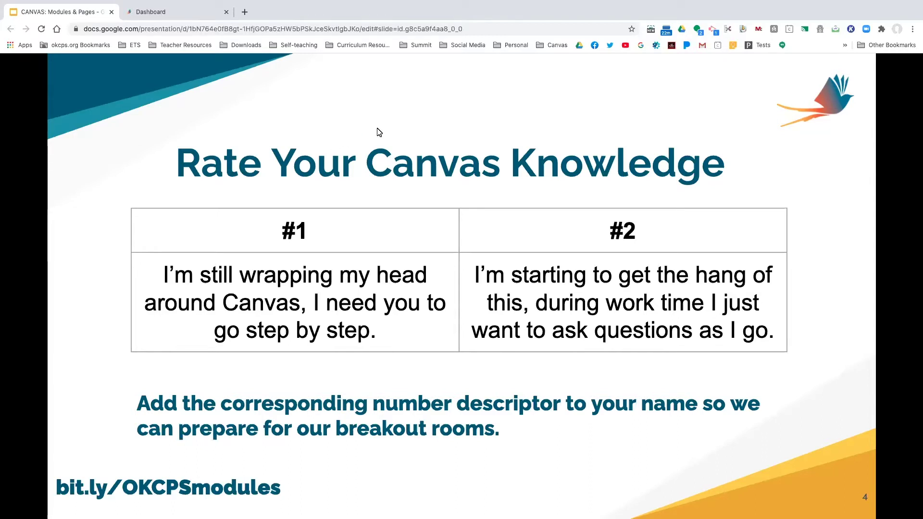
pyautogui.press('Right')
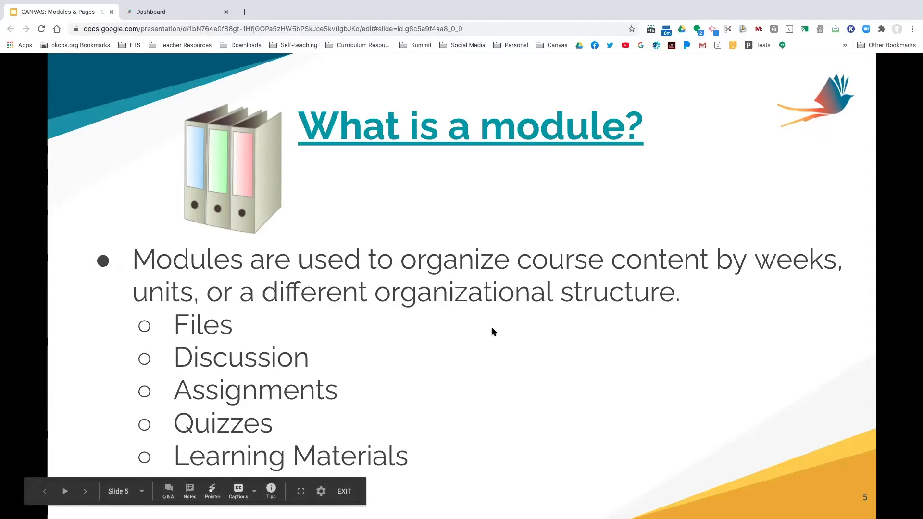
pyautogui.press('Right')
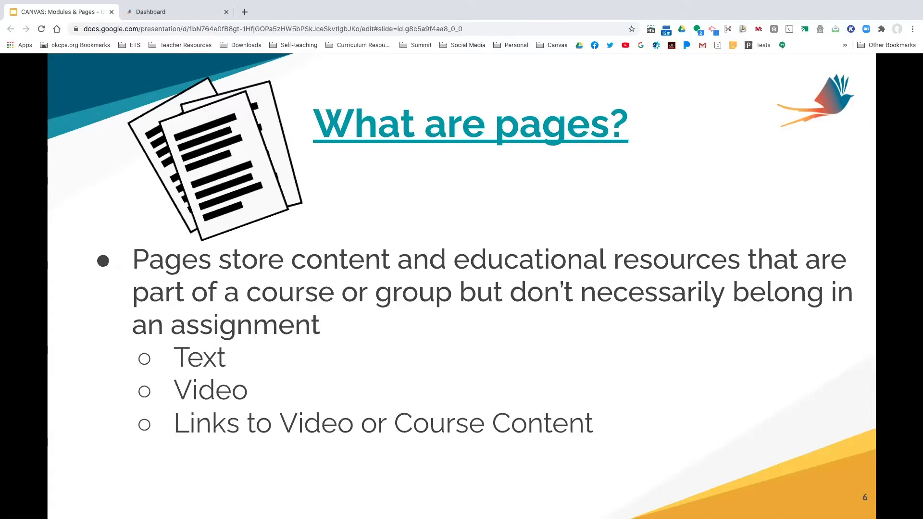
pyautogui.click(423, 315)
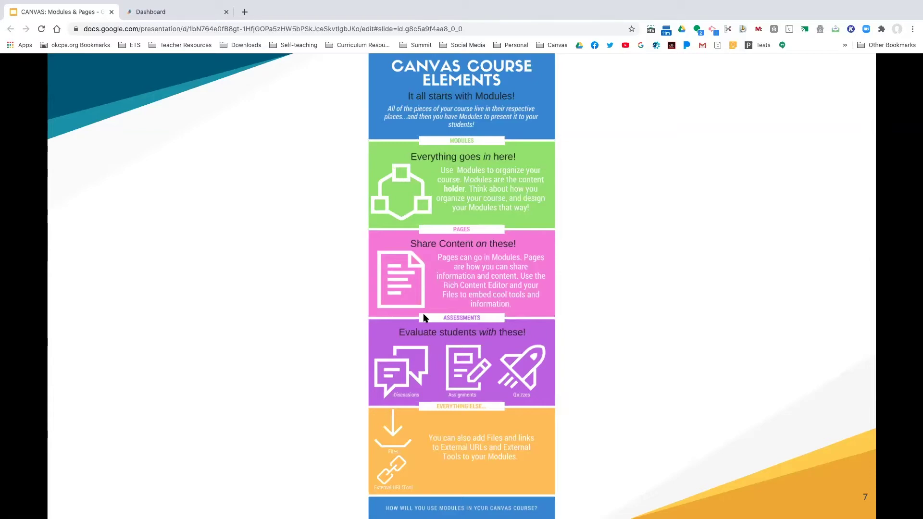
pyautogui.click(661, 208)
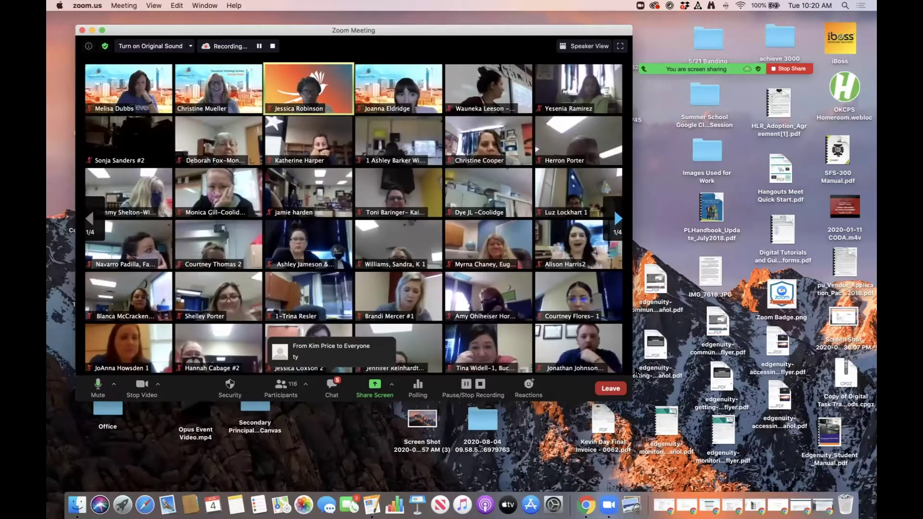
pyautogui.moveTo(407, 240)
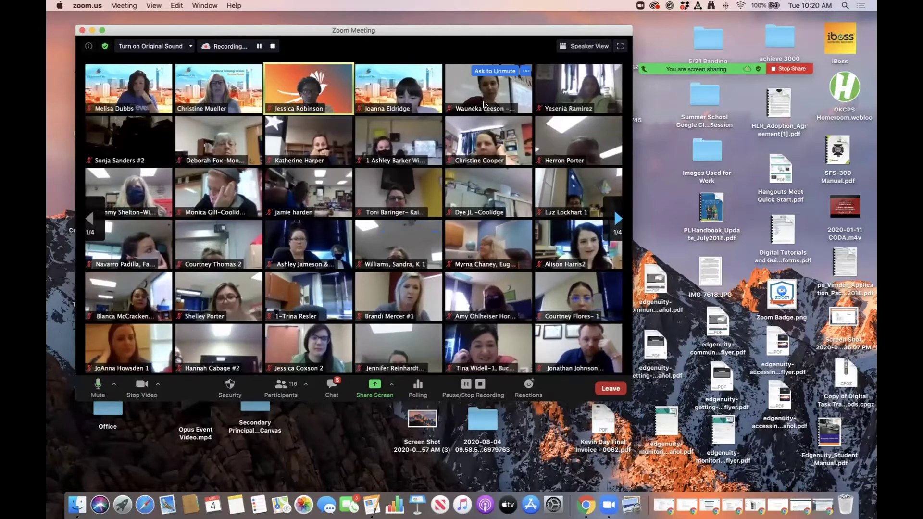
pyautogui.moveTo(406, 181)
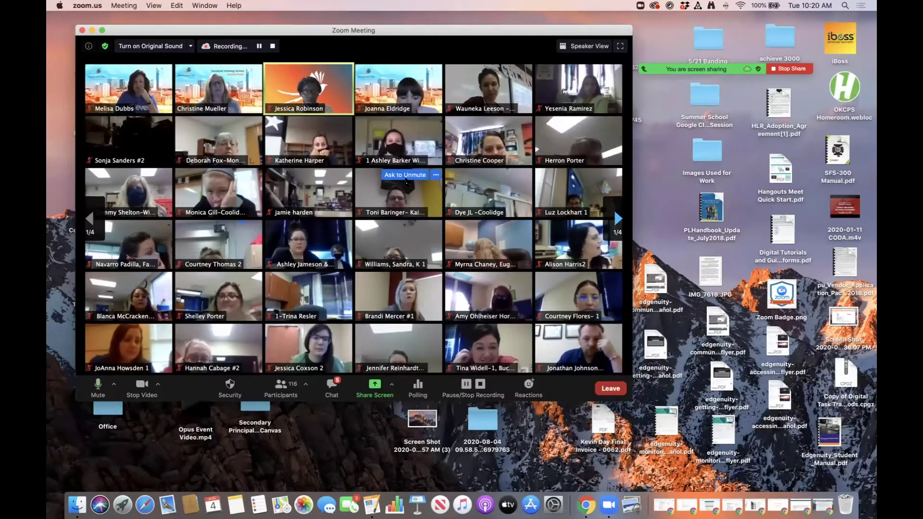
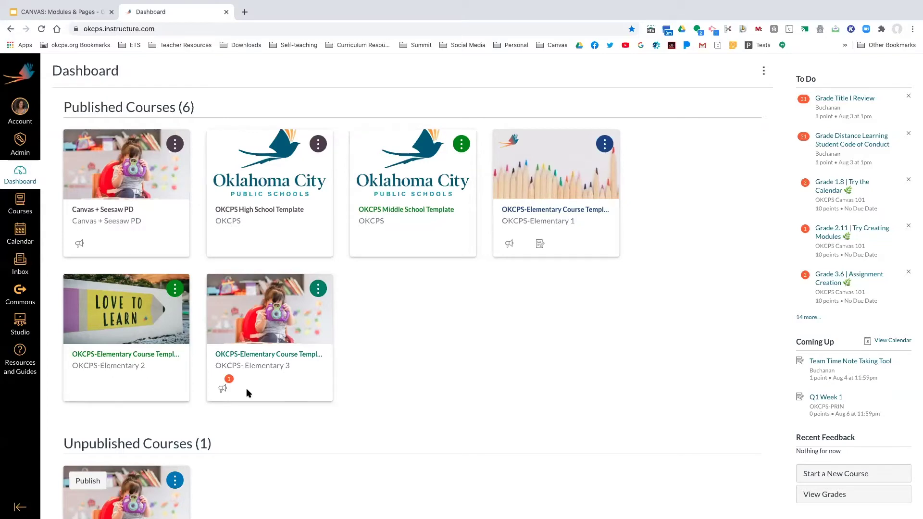
# Step: Open the unpublished Sandbox 1 course and go to its Modules page
pyautogui.scroll(-2, 246, 388)
pyautogui.scroll(-1, 246, 390)
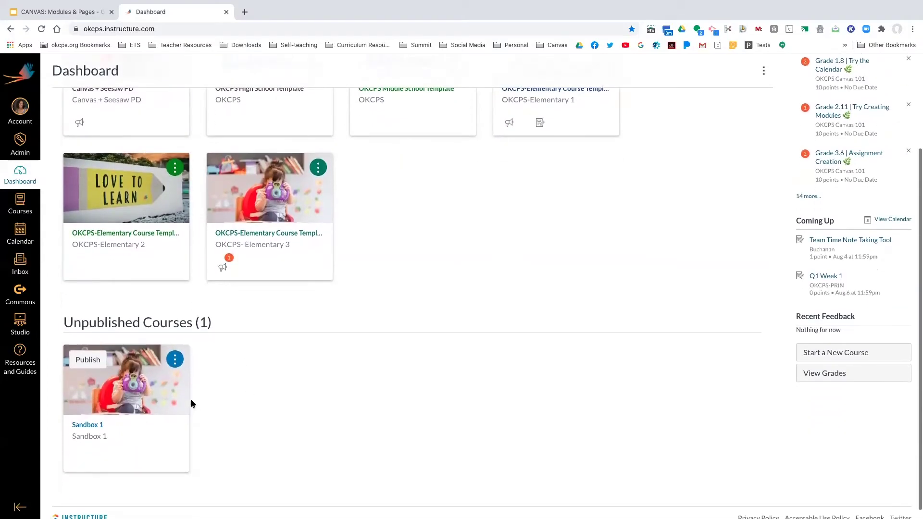
pyautogui.click(90, 426)
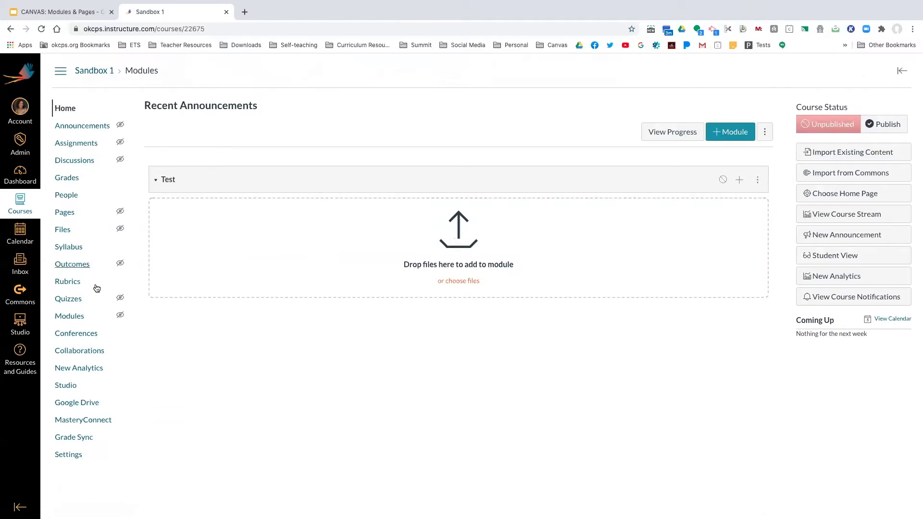
pyautogui.click(70, 315)
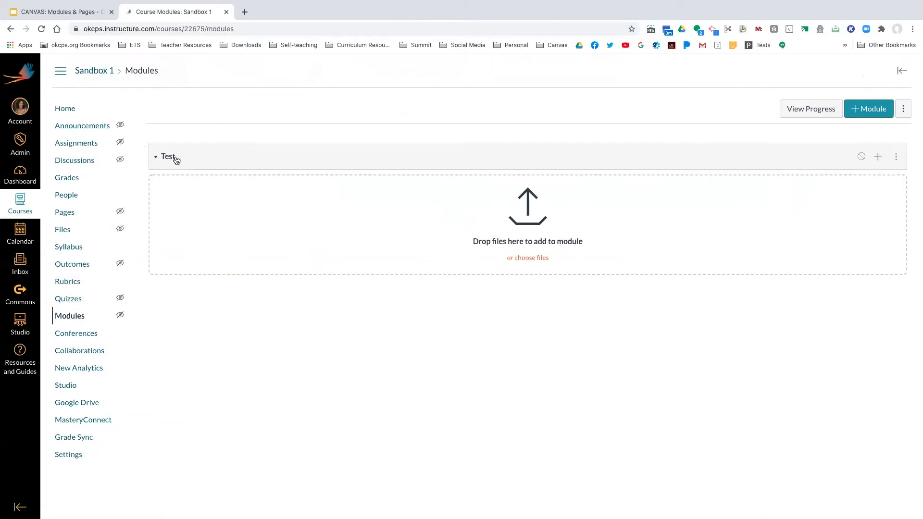
# Step: Delete the Test module from the Sandbox 1 course and confirm the deletion
pyautogui.click(896, 157)
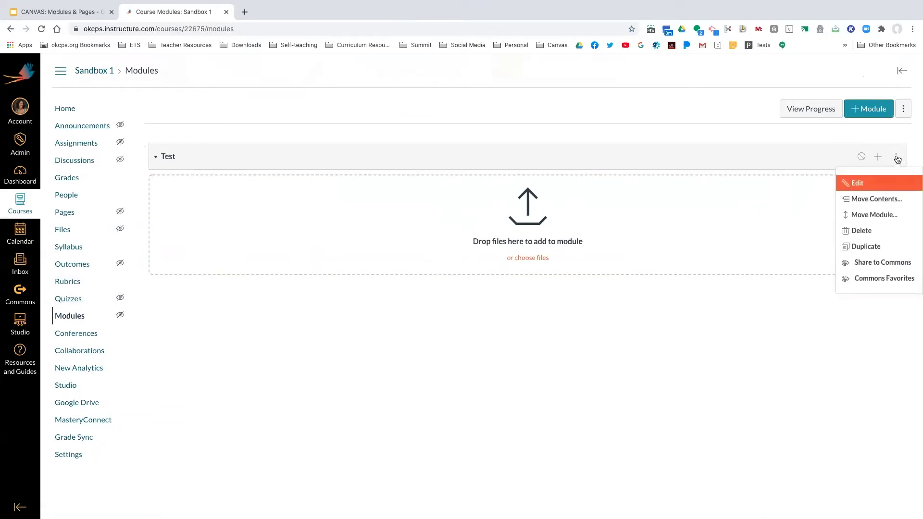
pyautogui.click(873, 231)
pyautogui.click(543, 83)
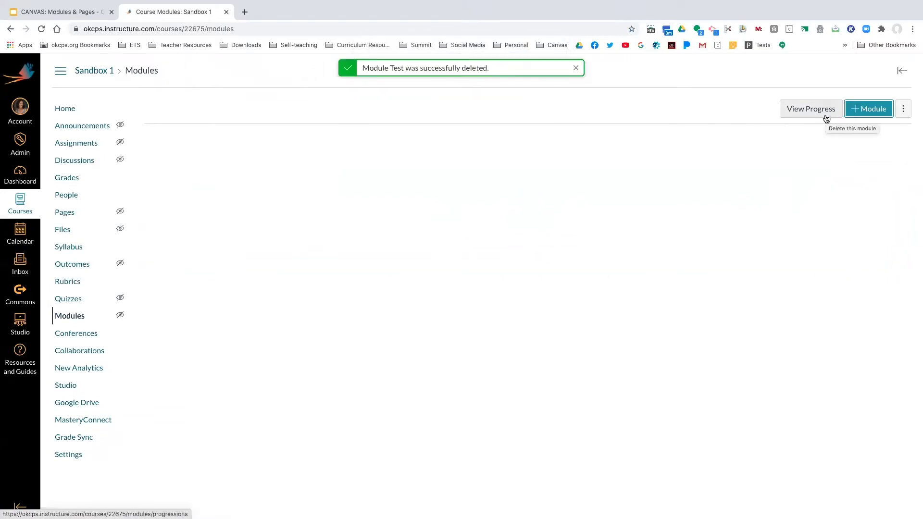
# Step: Add a module named ELA to the Sandbox 1 course, leaving the Lock until option off
pyautogui.click(854, 111)
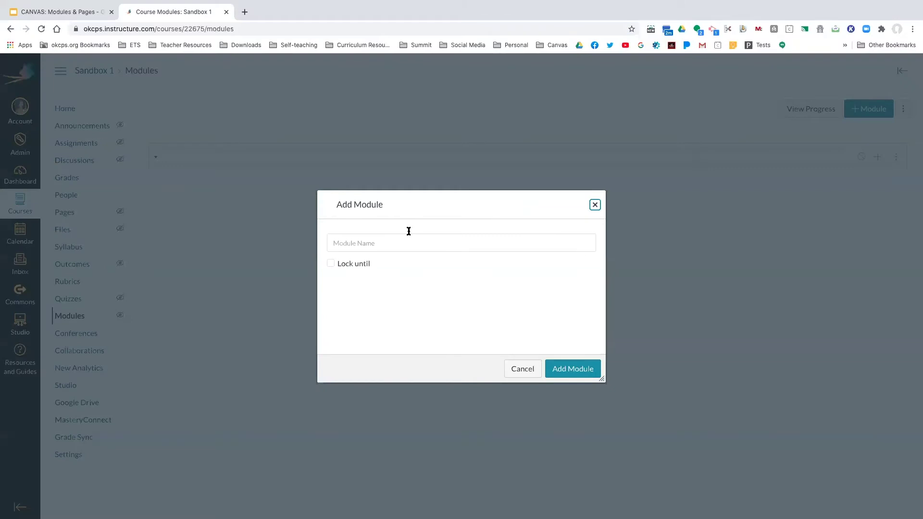
pyautogui.click(368, 245)
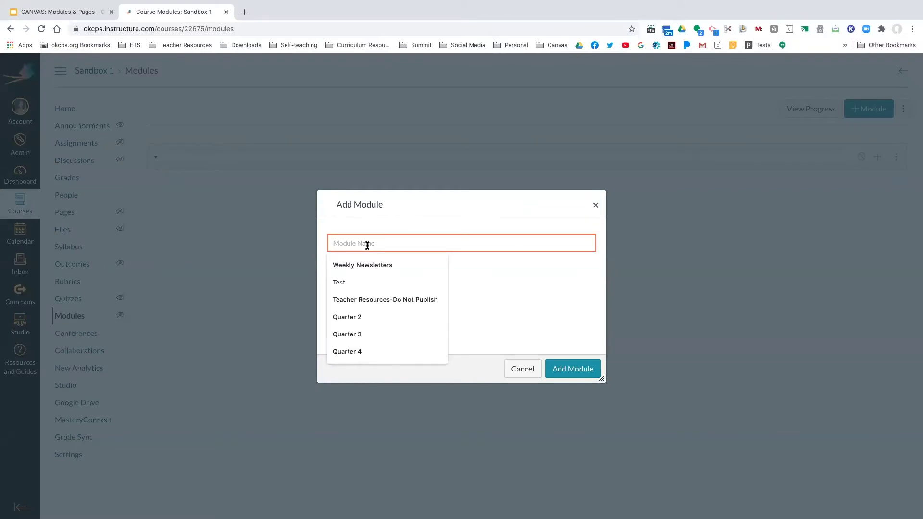
pyautogui.write('ELA')
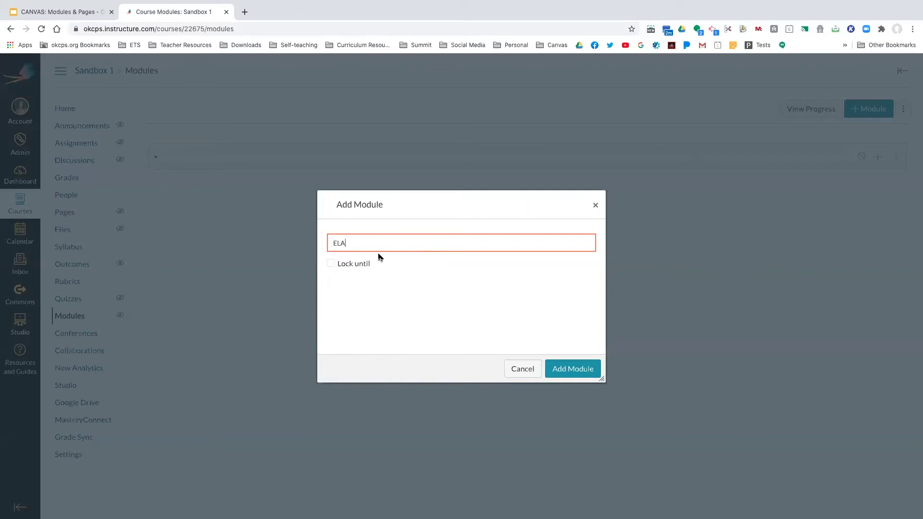
pyautogui.click(330, 264)
pyautogui.click(444, 283)
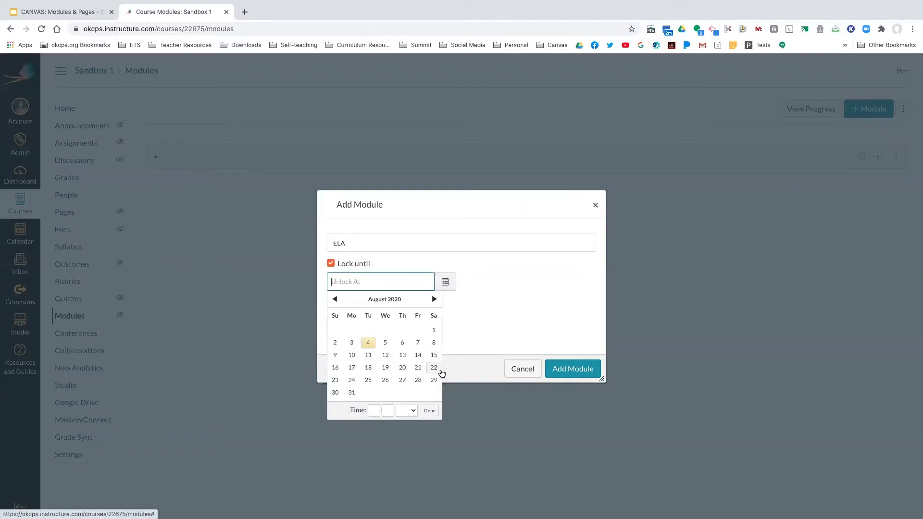
pyautogui.click(496, 307)
pyautogui.click(330, 265)
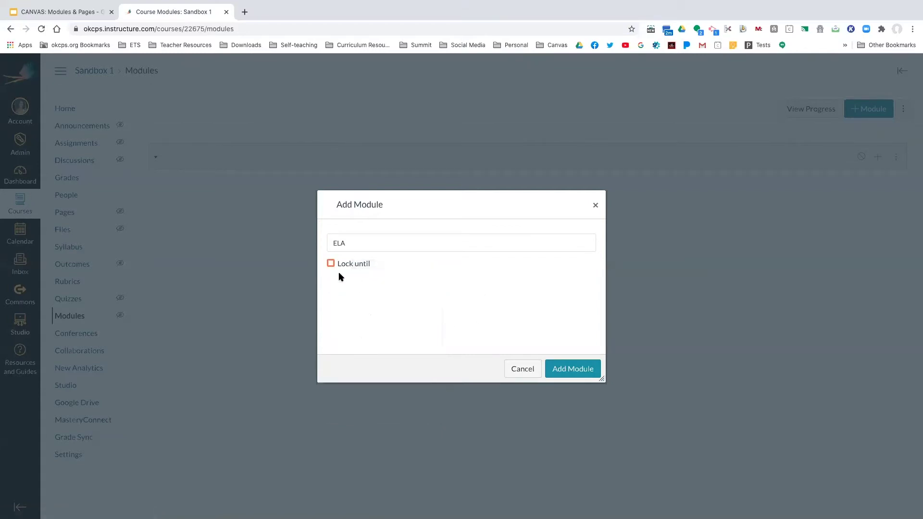
pyautogui.click(581, 370)
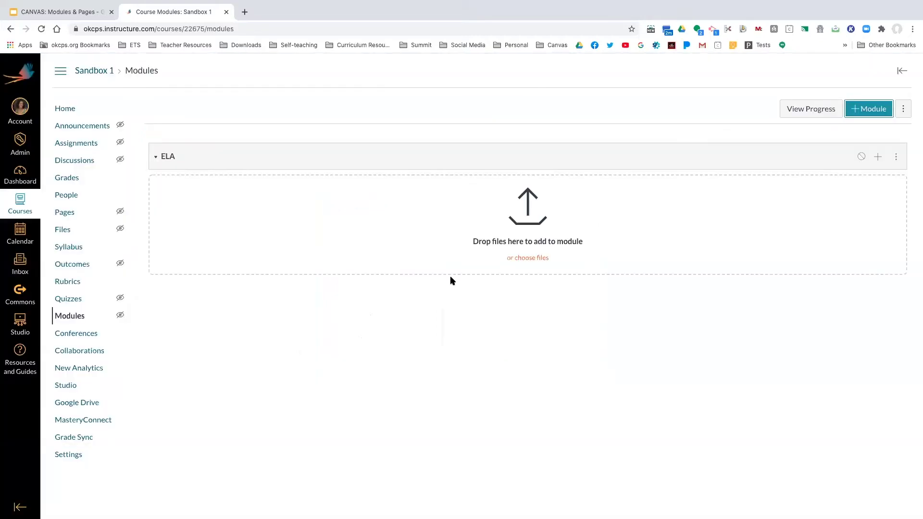
# Step: Add a second module named Math without a lock date or prerequisites
pyautogui.click(874, 108)
pyautogui.click(397, 240)
pyautogui.write('Math')
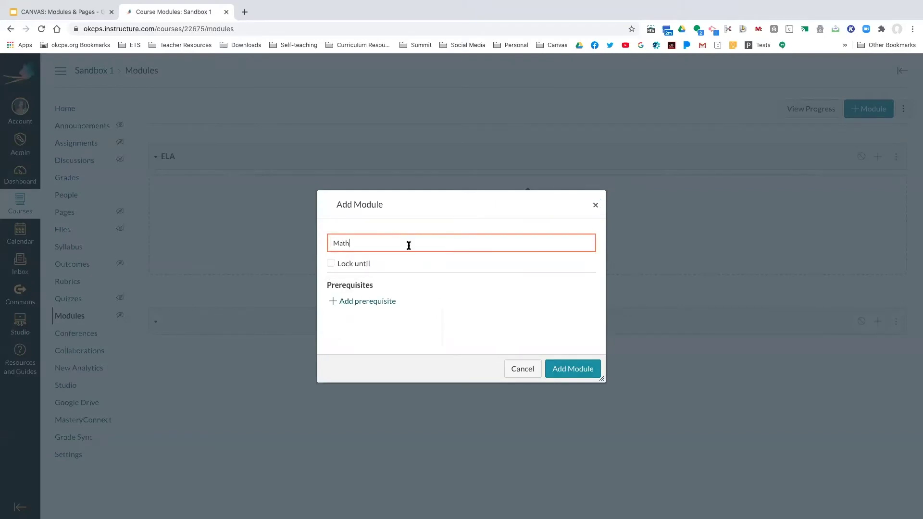
pyautogui.click(571, 370)
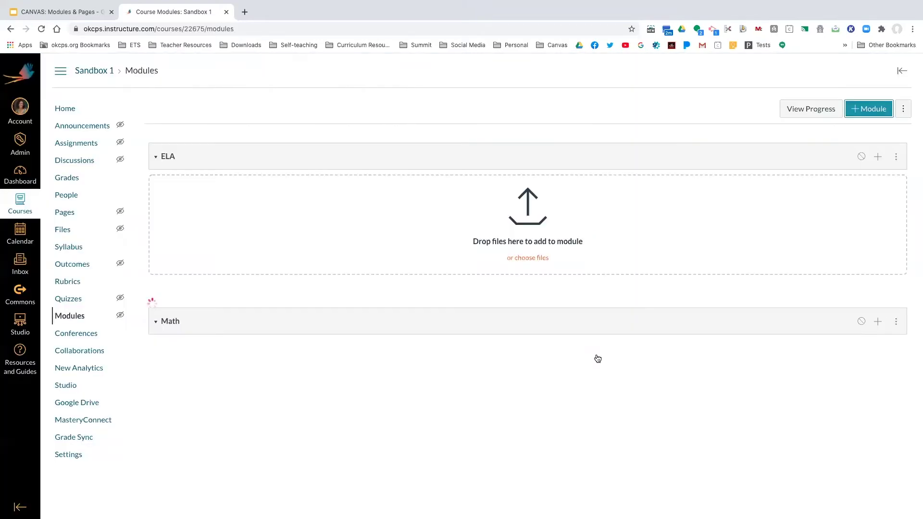
pyautogui.click(862, 113)
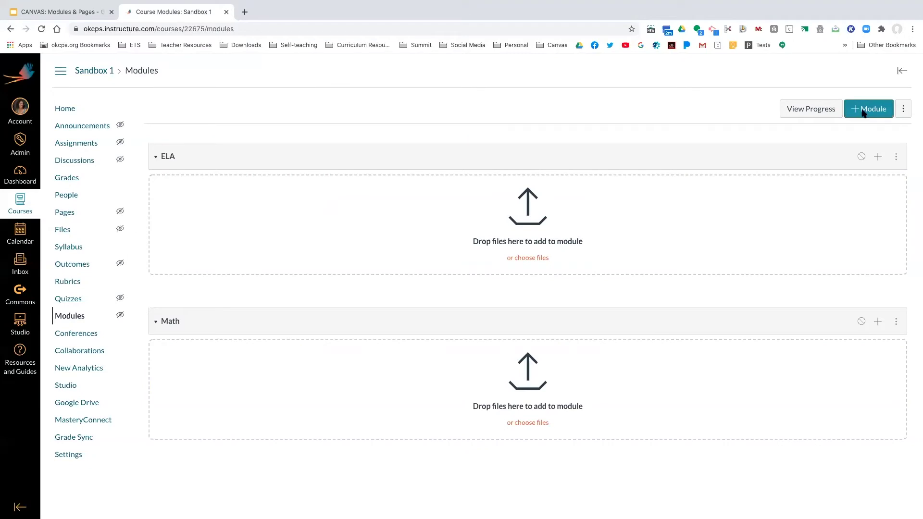
pyautogui.click(395, 243)
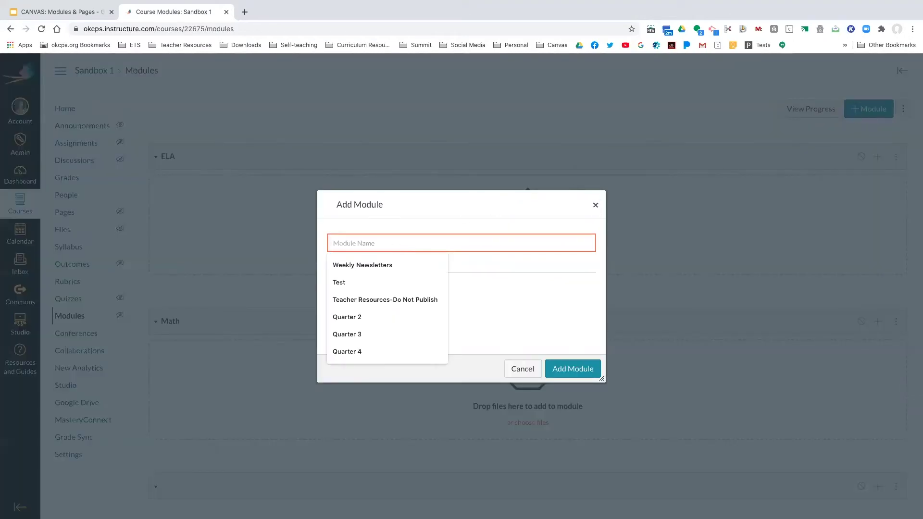
pyautogui.write('Science')
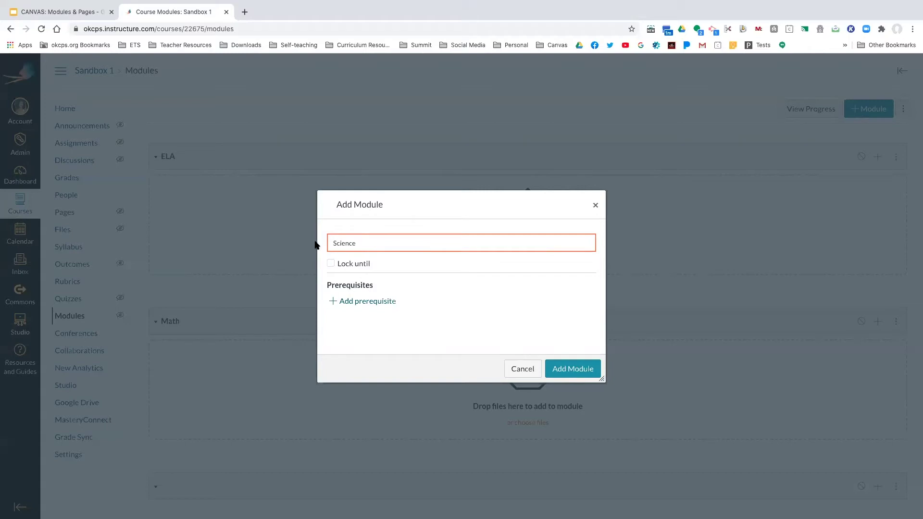
pyautogui.click(356, 304)
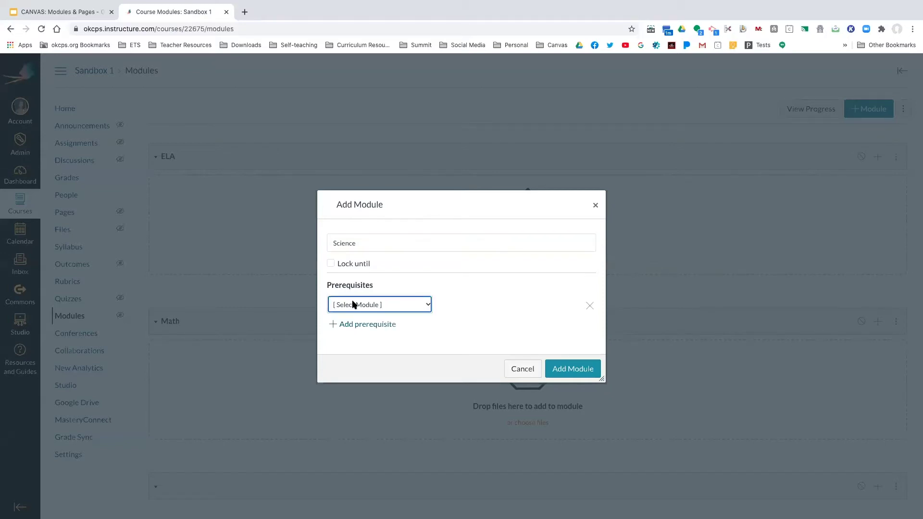
pyautogui.click(428, 306)
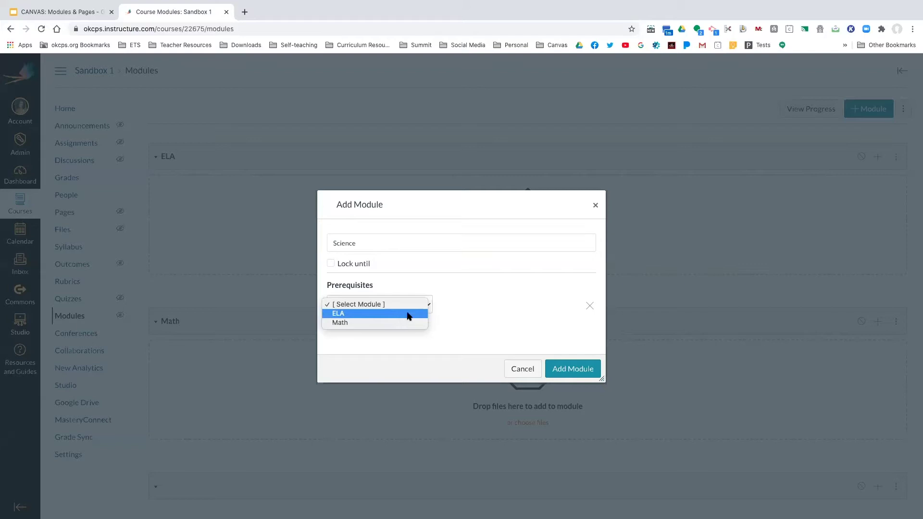
pyautogui.click(595, 204)
pyautogui.click(595, 205)
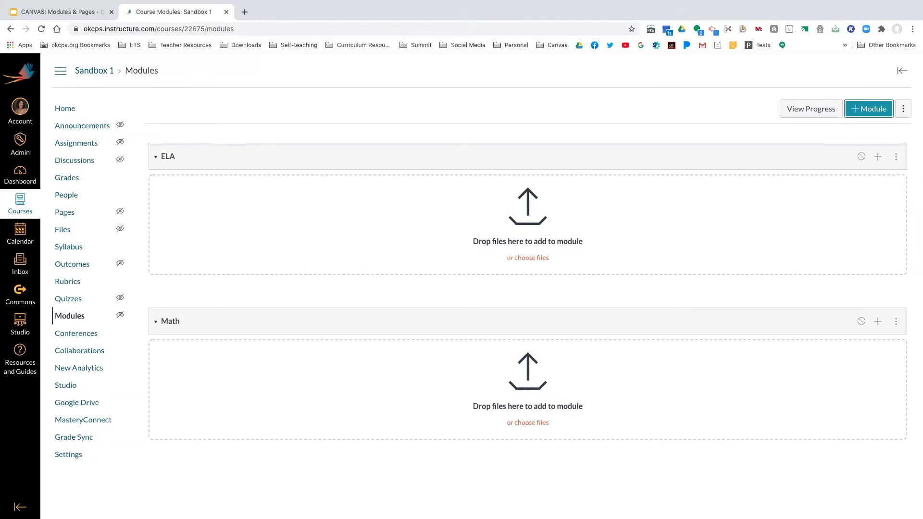
# Step: Collapse and re-expand the ELA and Math modules
pyautogui.doubleClick(156, 156)
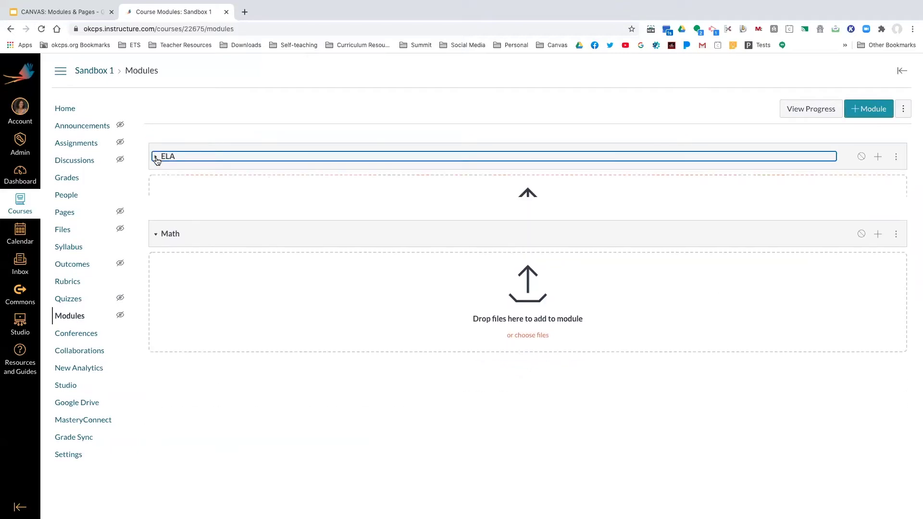
pyautogui.doubleClick(181, 322)
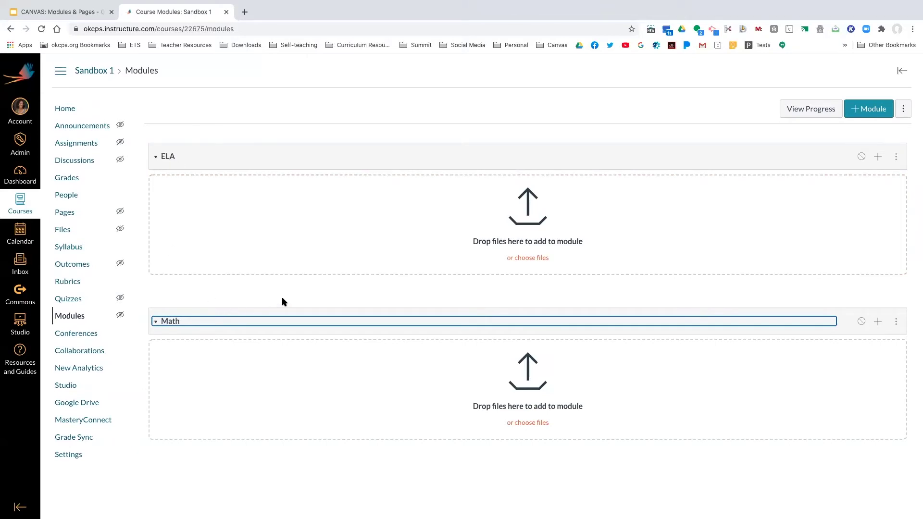
# Step: Duplicate the ELA module
pyautogui.click(897, 158)
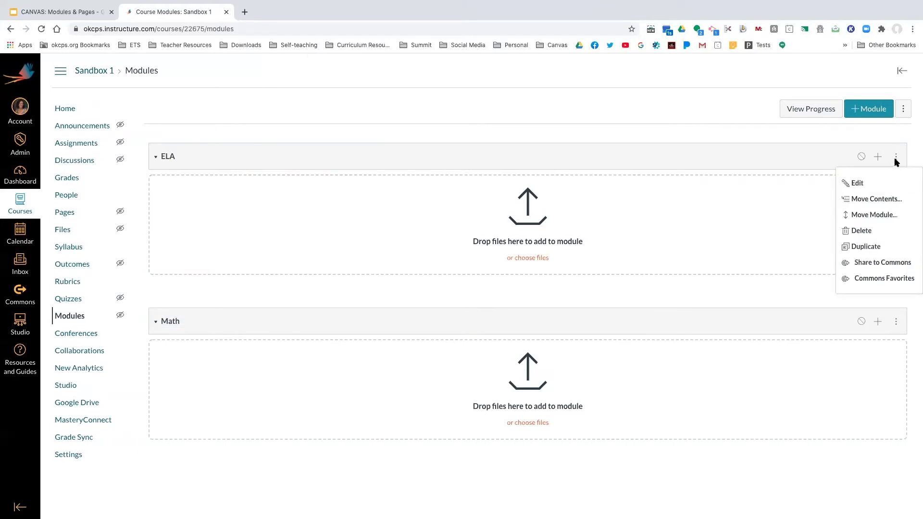
pyautogui.click(884, 248)
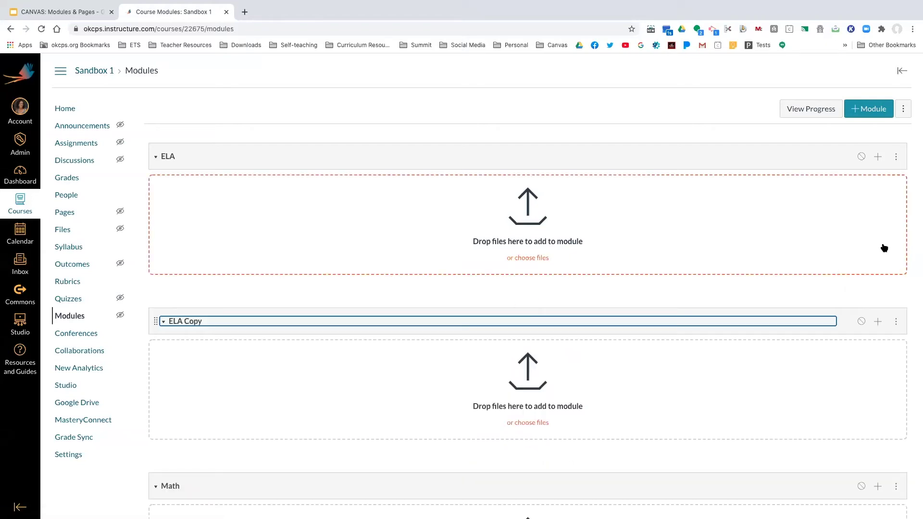
# Step: Move the ELA Copy module before the ELA module
pyautogui.click(896, 322)
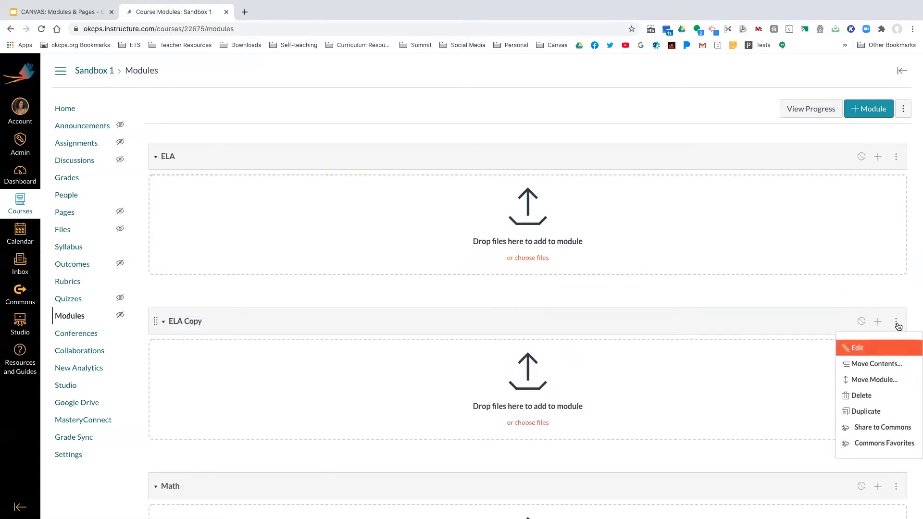
pyautogui.click(875, 380)
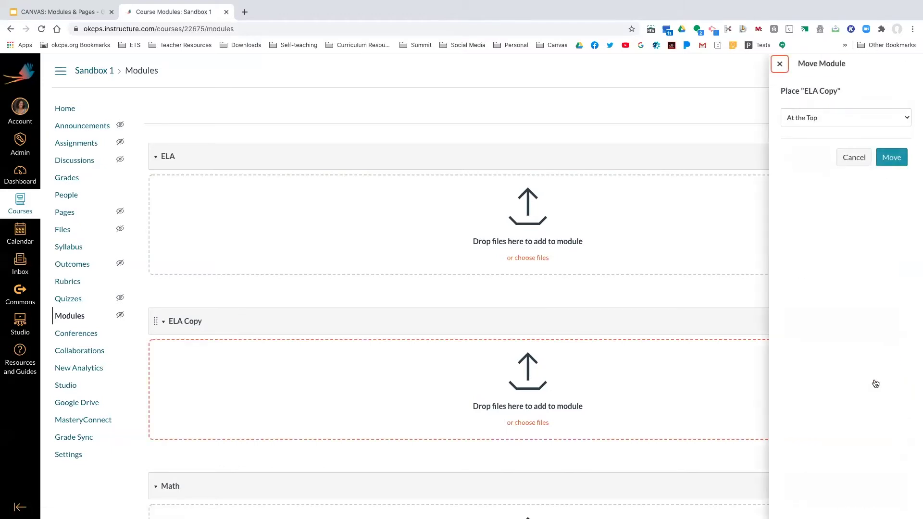
pyautogui.click(907, 118)
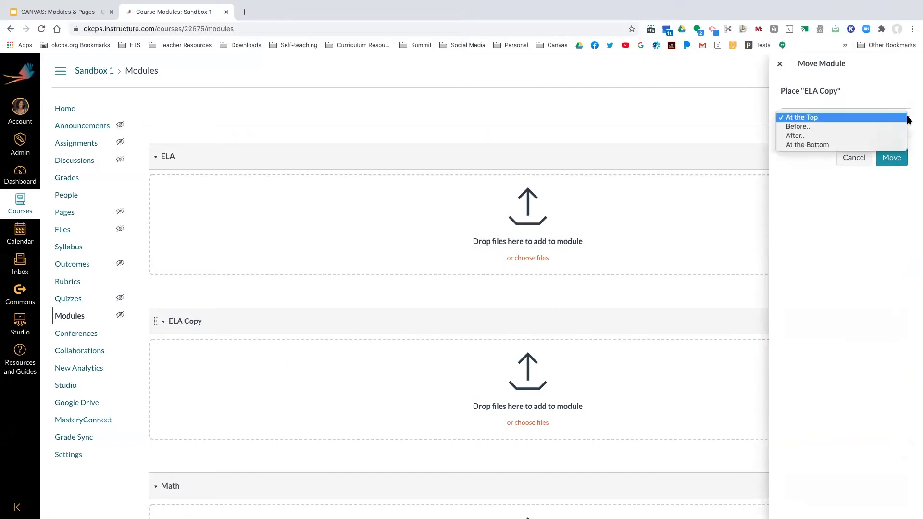
pyautogui.click(869, 127)
pyautogui.click(893, 190)
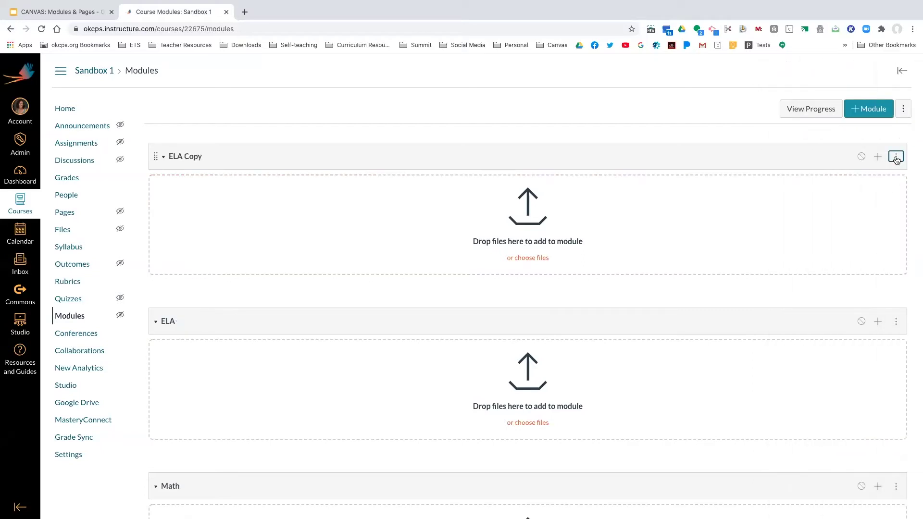
# Step: Review the management options of the ELA Copy module, including Move Contents
pyautogui.click(896, 158)
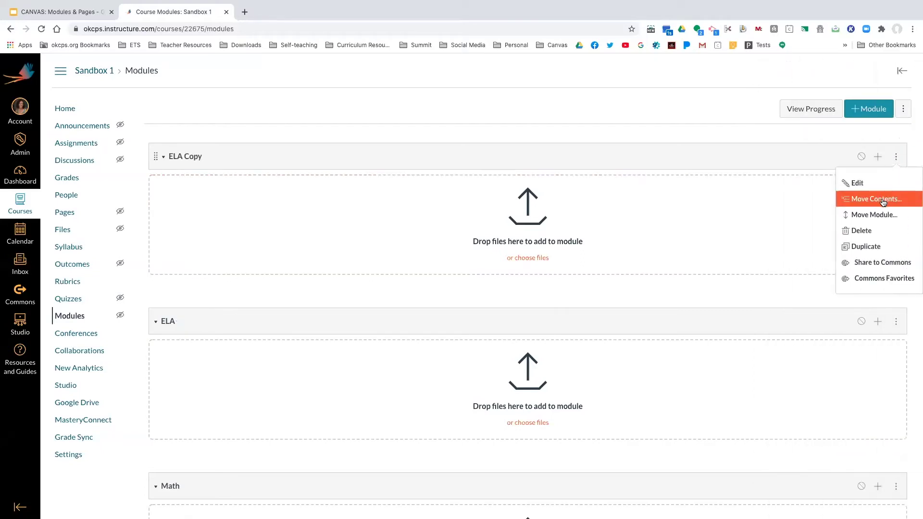
pyautogui.click(863, 199)
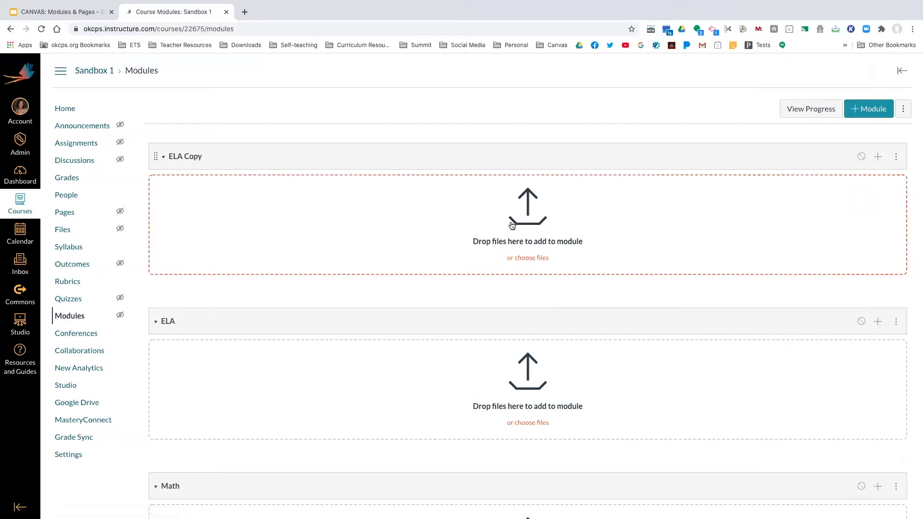
pyautogui.click(896, 158)
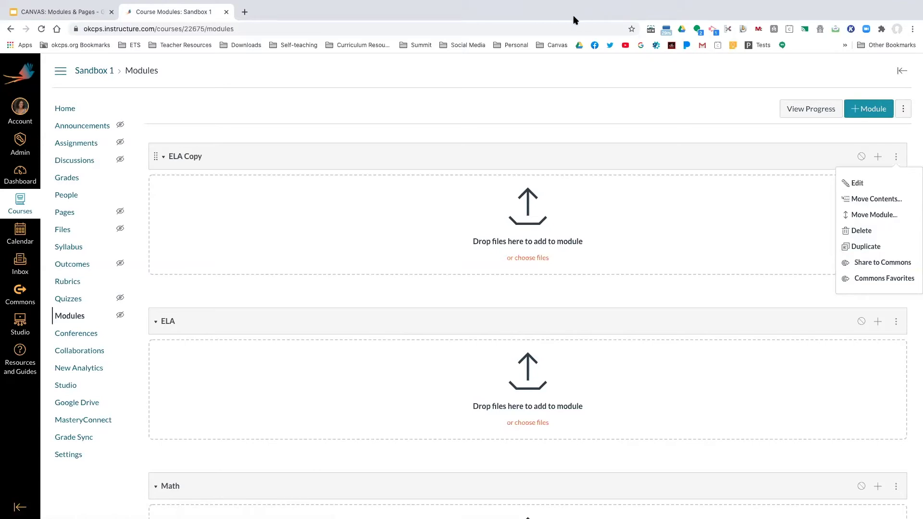
# Step: Publish the ELA Copy module and look over the publish status of the other modules
pyautogui.click(861, 157)
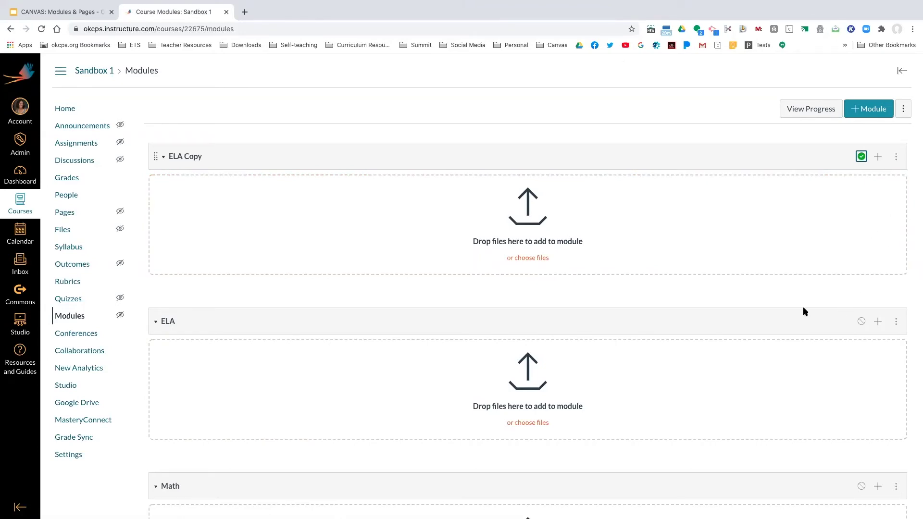
pyautogui.scroll(-3, 805, 311)
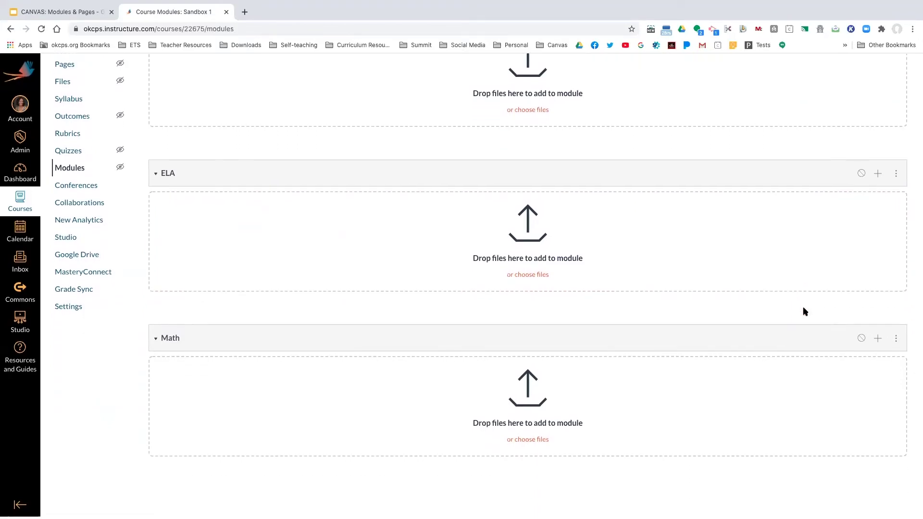
pyautogui.scroll(3, 804, 312)
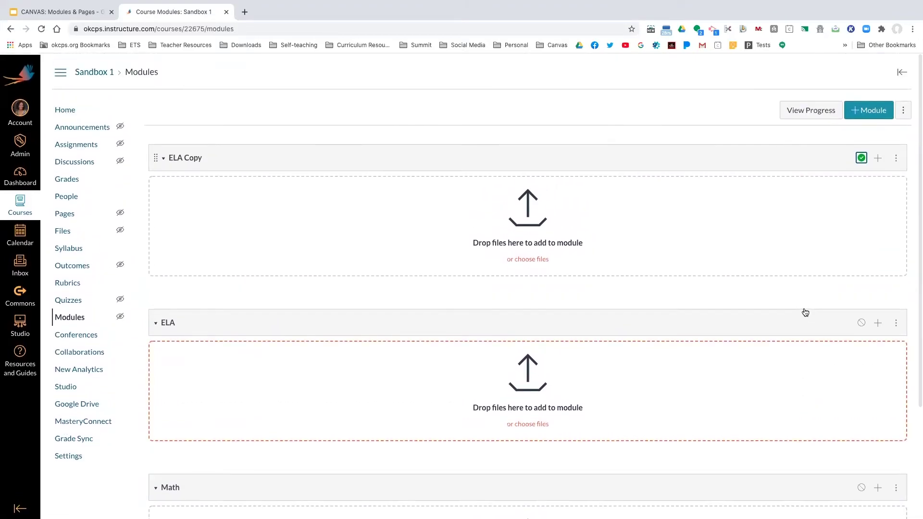
# Step: Add a text header named Phonics to the ELA Copy module, keeping the indentation at Don't Indent
pyautogui.scroll(-1, 805, 312)
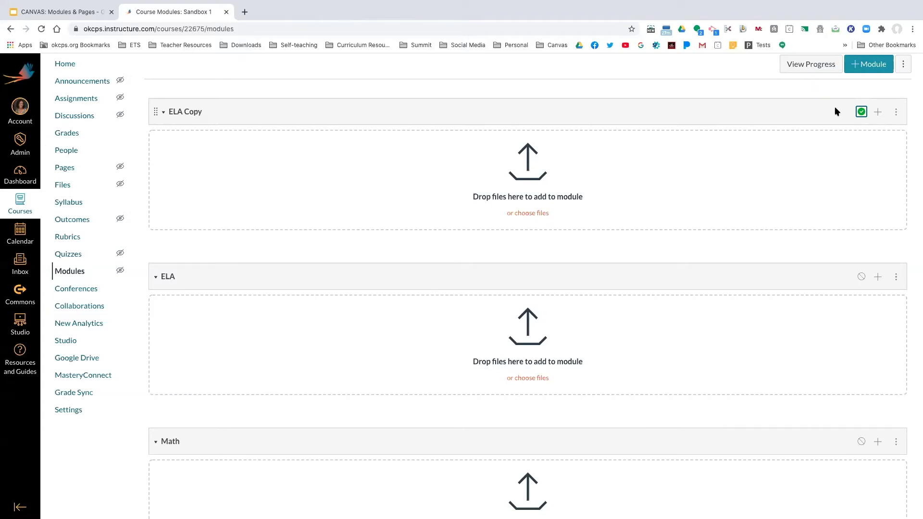
pyautogui.click(877, 113)
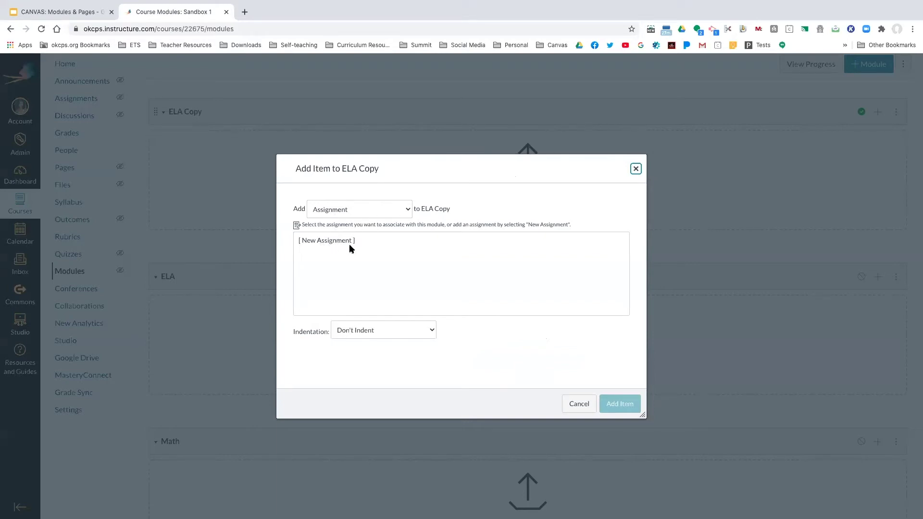
pyautogui.click(406, 209)
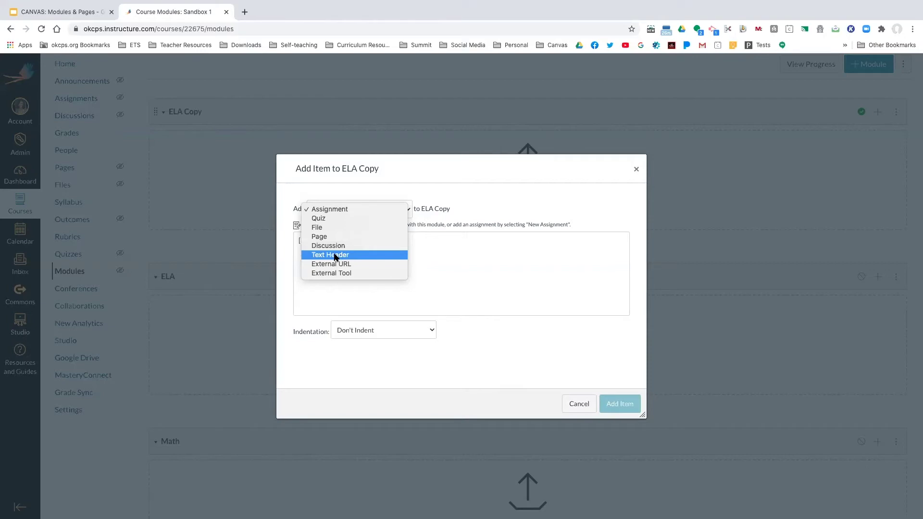
pyautogui.click(334, 255)
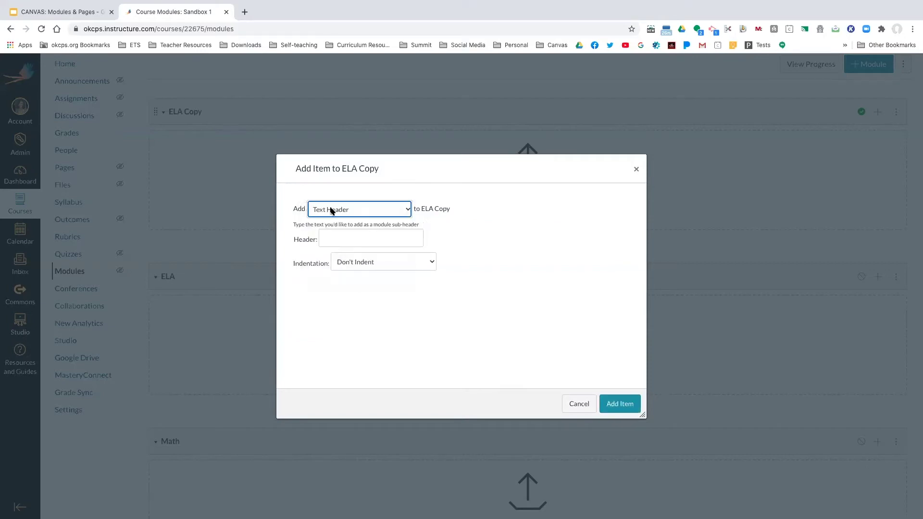
pyautogui.click(334, 240)
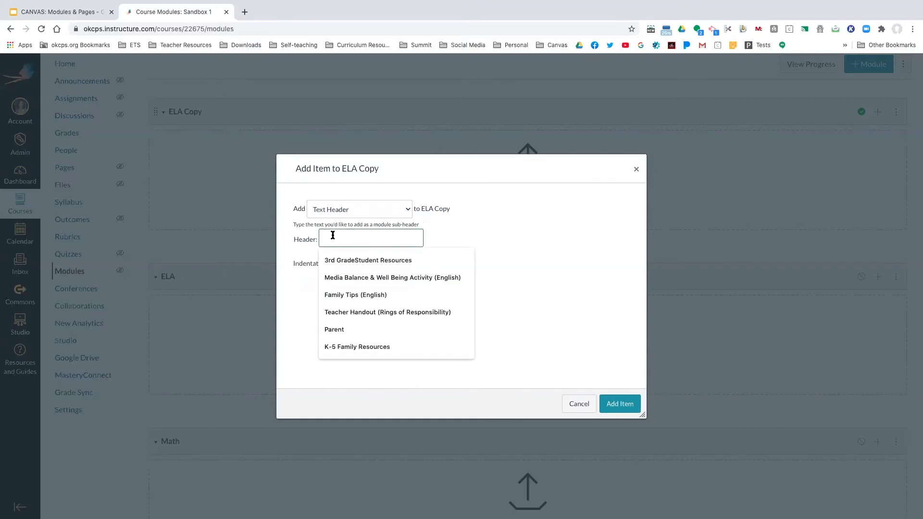
pyautogui.write('Phonics')
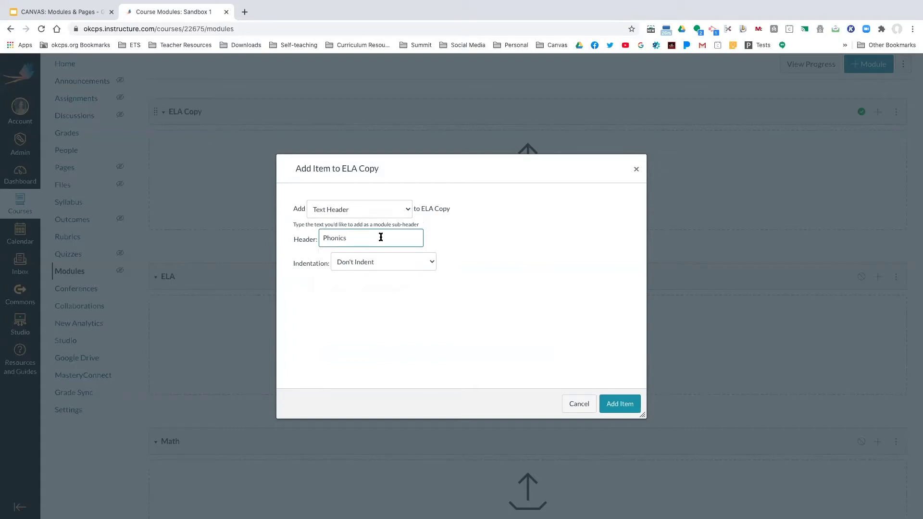
pyautogui.click(430, 264)
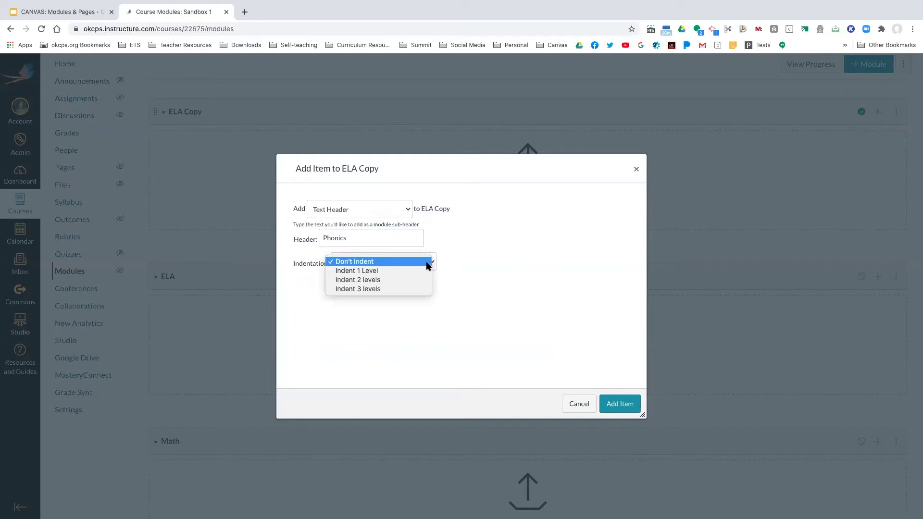
pyautogui.click(382, 273)
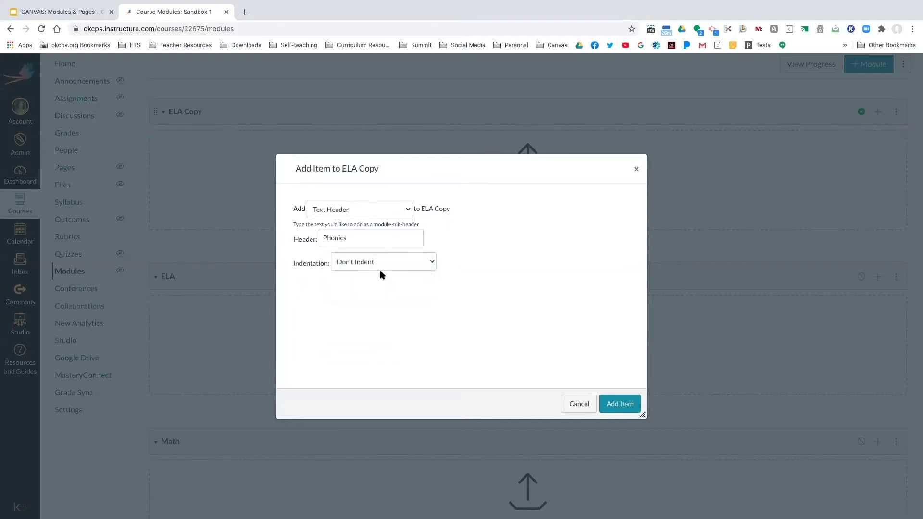
pyautogui.click(617, 405)
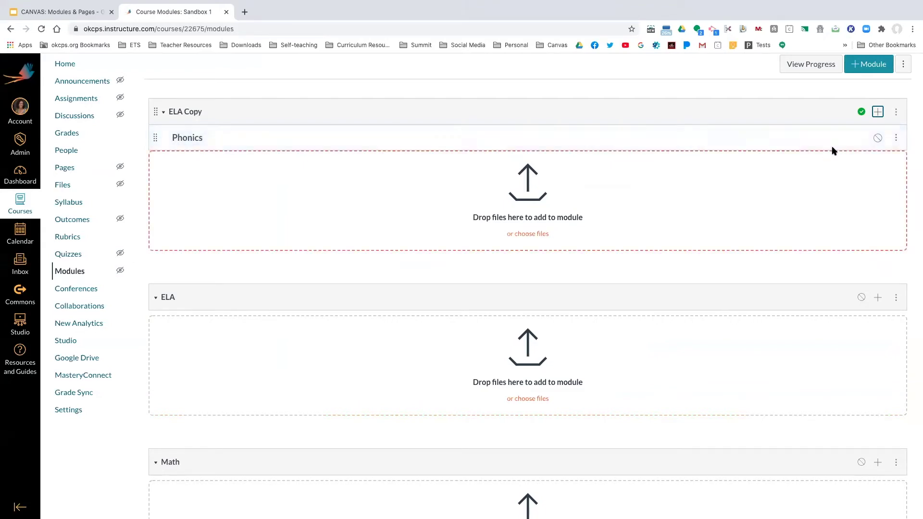
# Step: Increase the indent of the Phonics header in the ELA Copy module by one level
pyautogui.click(895, 138)
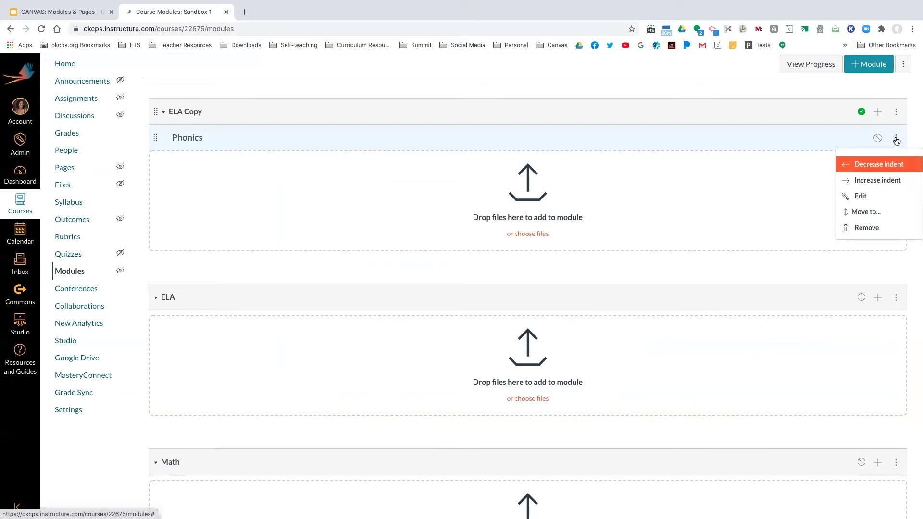
pyautogui.click(884, 185)
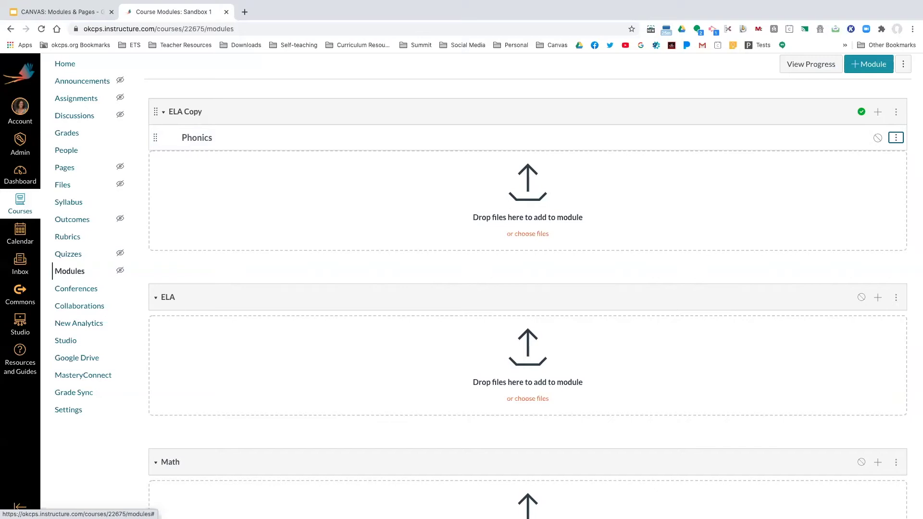
pyautogui.click(862, 68)
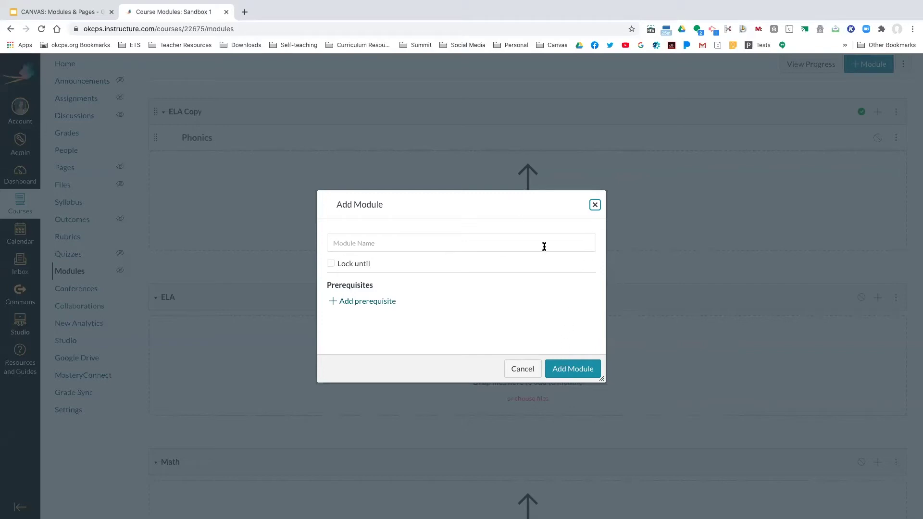
pyautogui.click(595, 205)
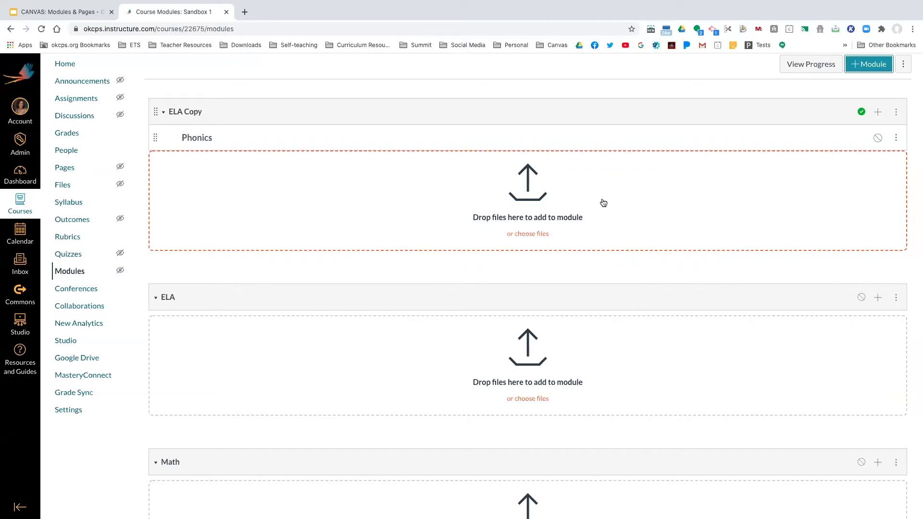
# Step: Examine the External URL settings for adding an item to the ELA Copy module
pyautogui.click(877, 114)
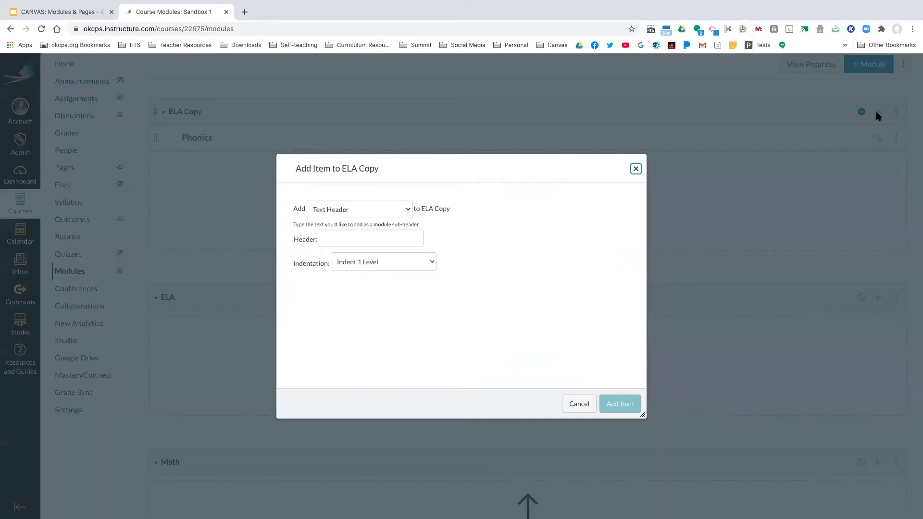
pyautogui.click(410, 209)
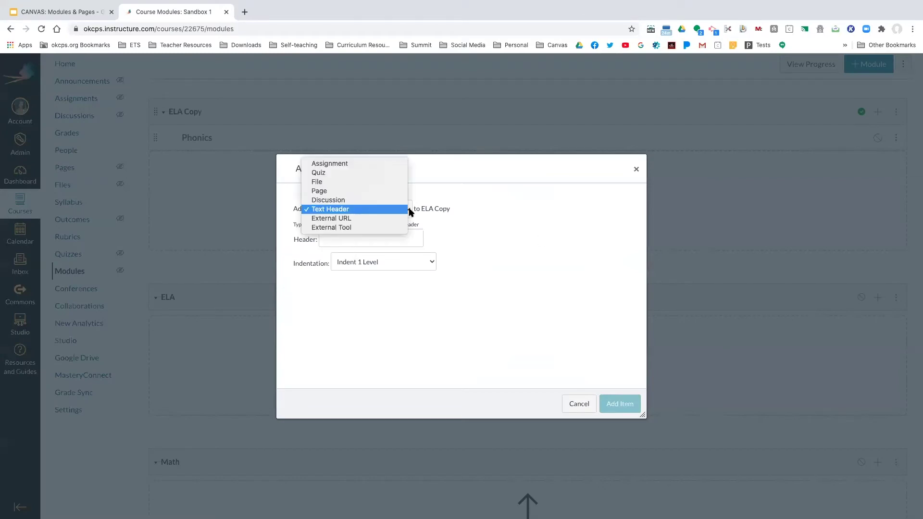
pyautogui.click(343, 218)
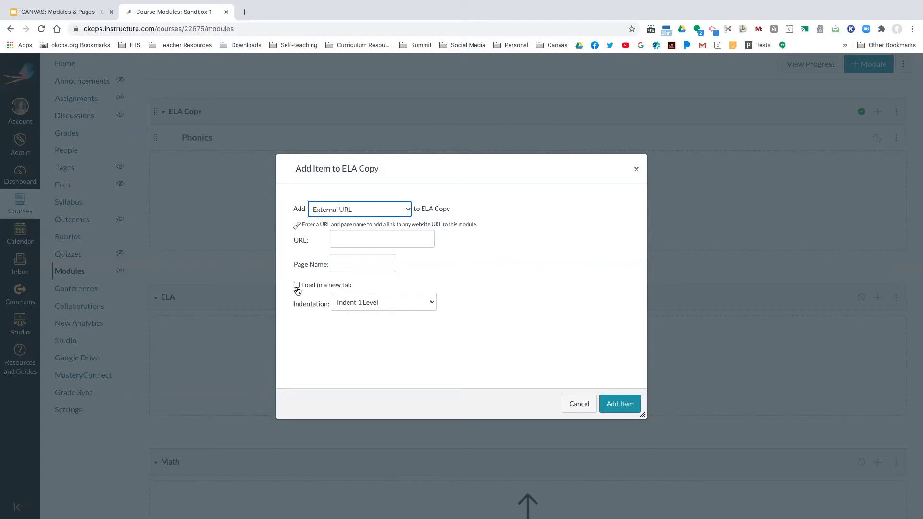
pyautogui.scroll(-1, 297, 291)
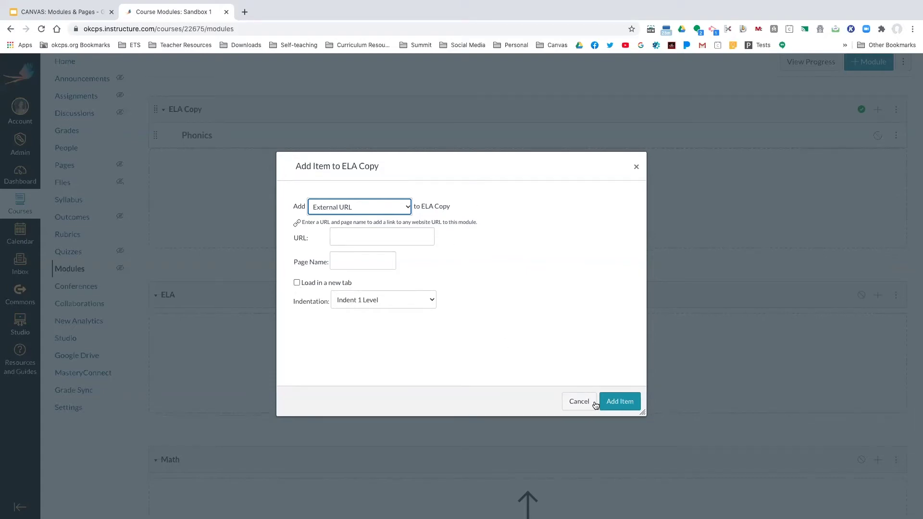
# Step: Browse the available external tools for a new ELA Copy item and close the dialog without adding one
pyautogui.click(408, 208)
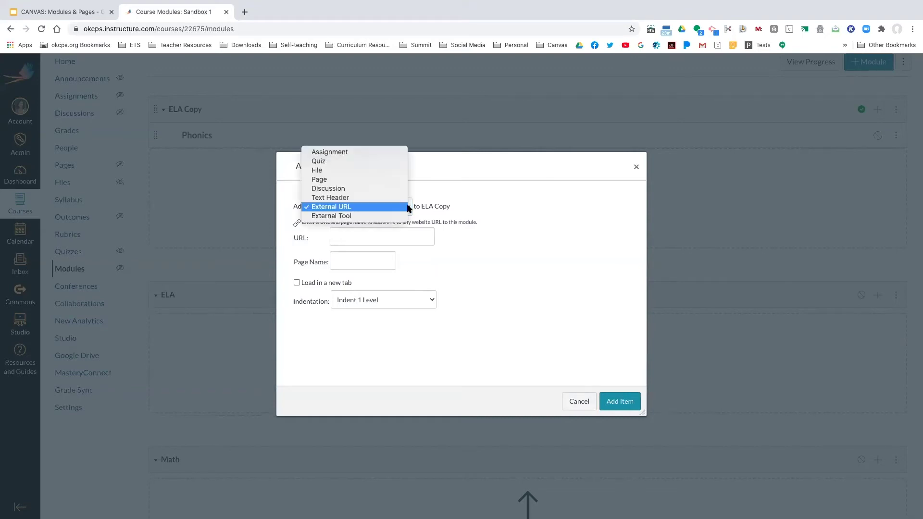
pyautogui.click(359, 216)
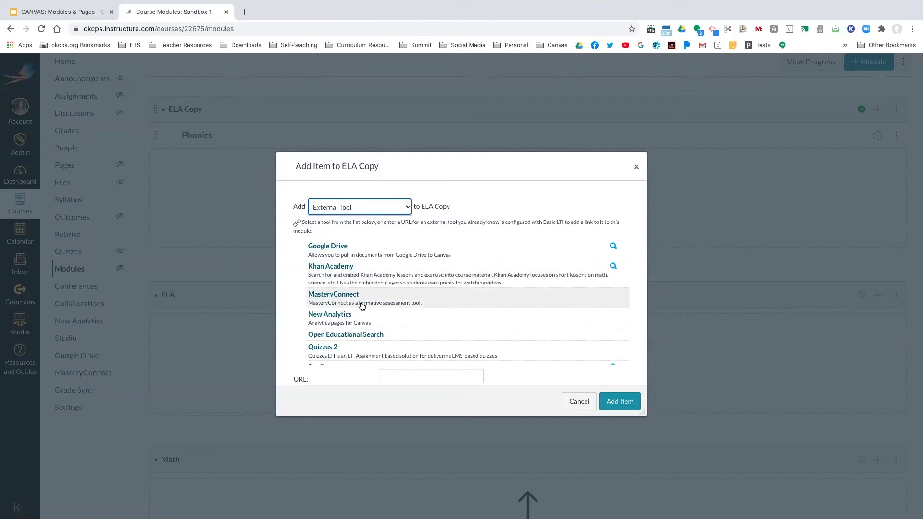
pyautogui.scroll(-1, 362, 306)
pyautogui.scroll(-3, 362, 306)
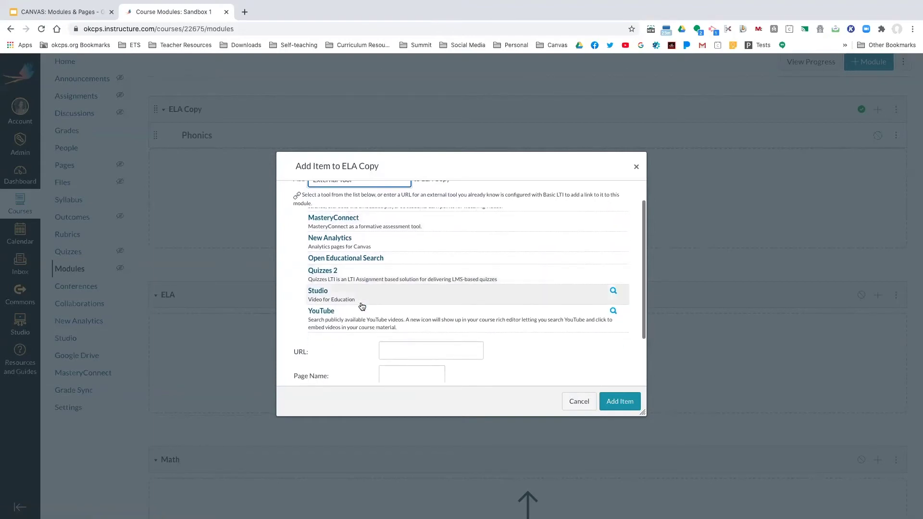
pyautogui.scroll(6, 362, 306)
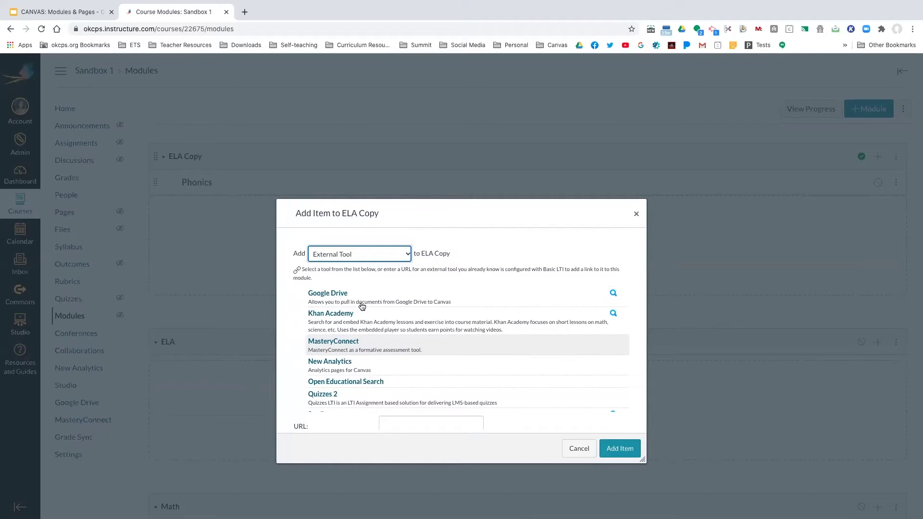
pyautogui.scroll(-2, 362, 306)
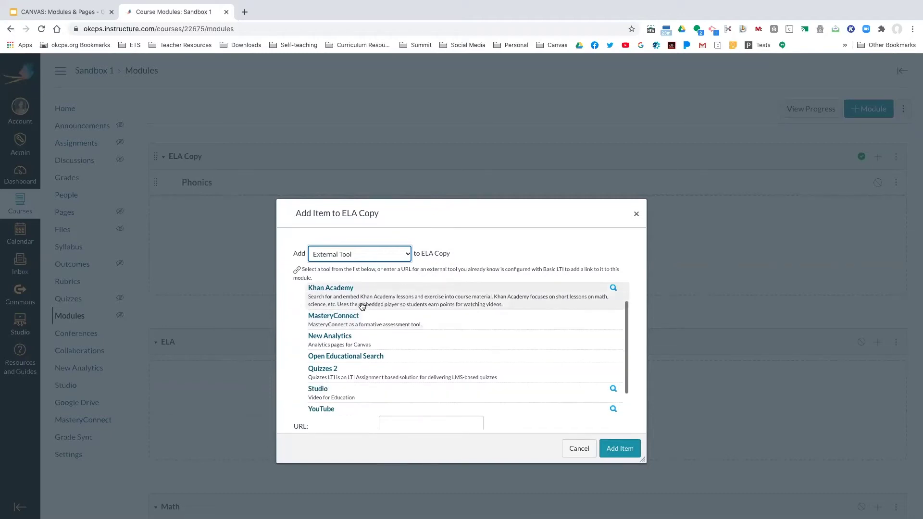
pyautogui.click(636, 215)
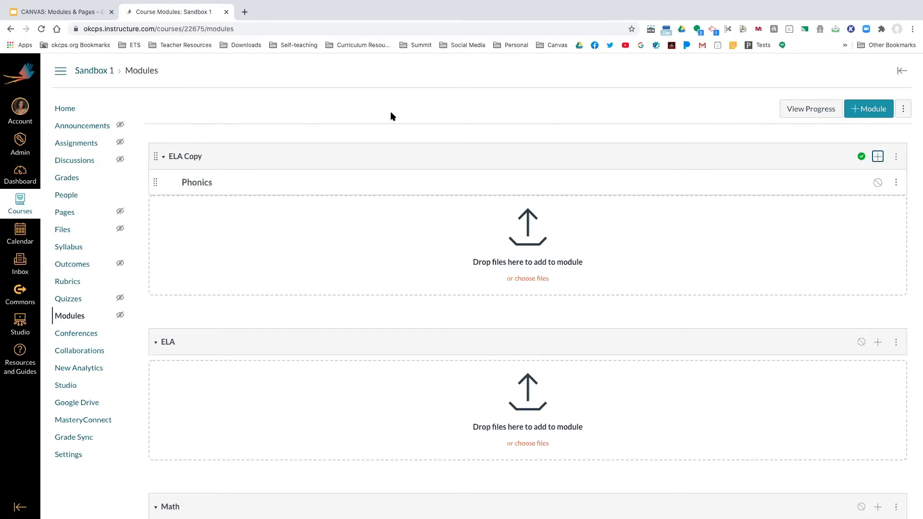
# Step: Start adding an external tool item to the ELA Copy module, using Google Drive as the source
pyautogui.click(894, 158)
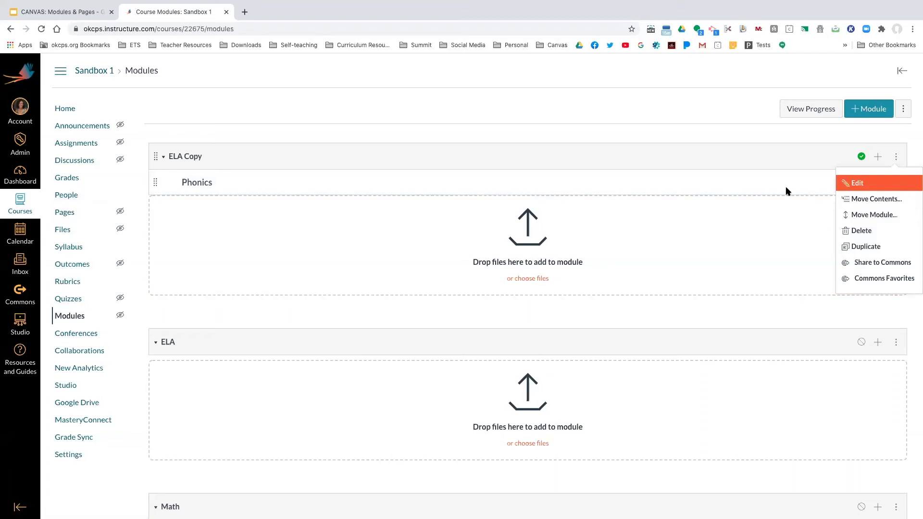
pyautogui.click(877, 158)
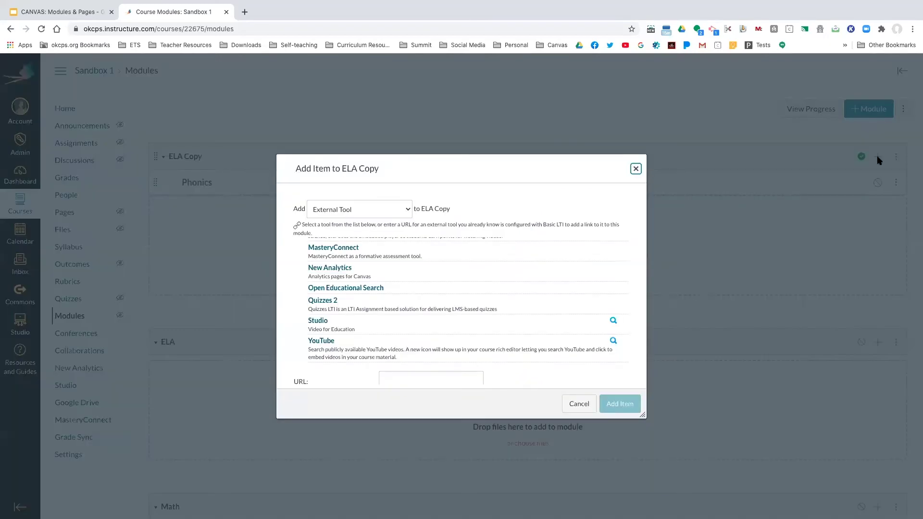
pyautogui.click(407, 210)
pyautogui.click(373, 181)
pyautogui.click(407, 210)
pyautogui.click(373, 236)
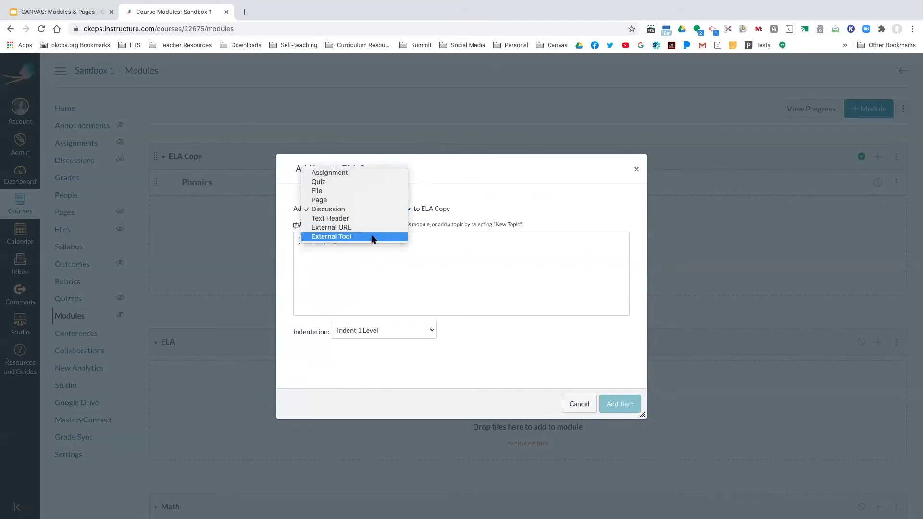
pyautogui.scroll(2, 449, 281)
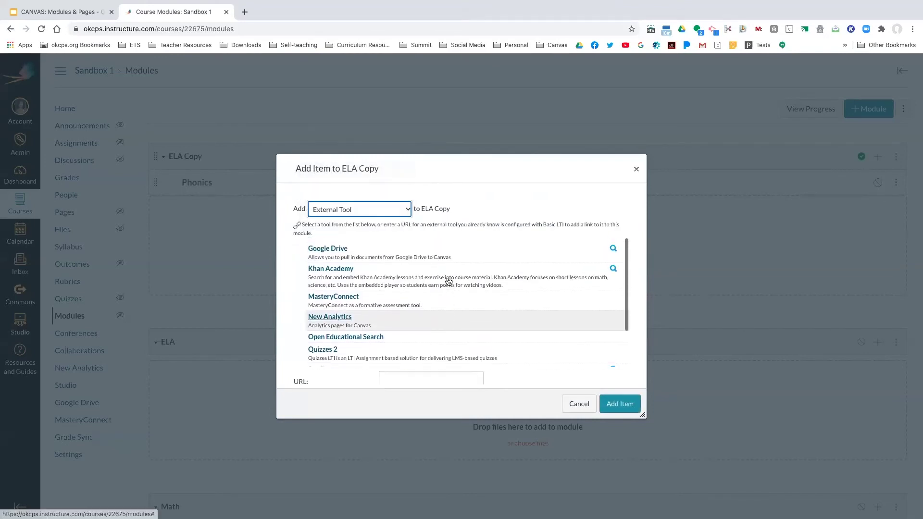
pyautogui.click(335, 252)
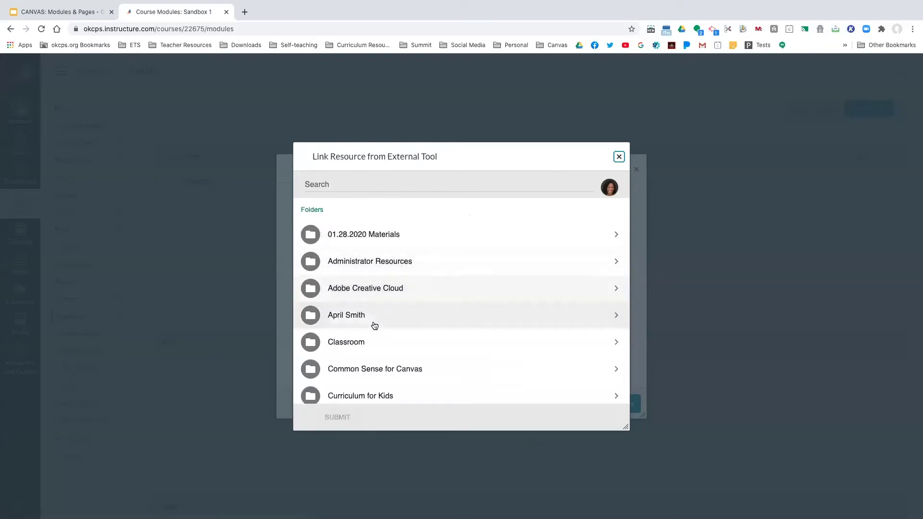
# Step: Link the file Colons (Updated).pptx from its Google Drive folder and add it to the ELA Copy module
pyautogui.click(352, 315)
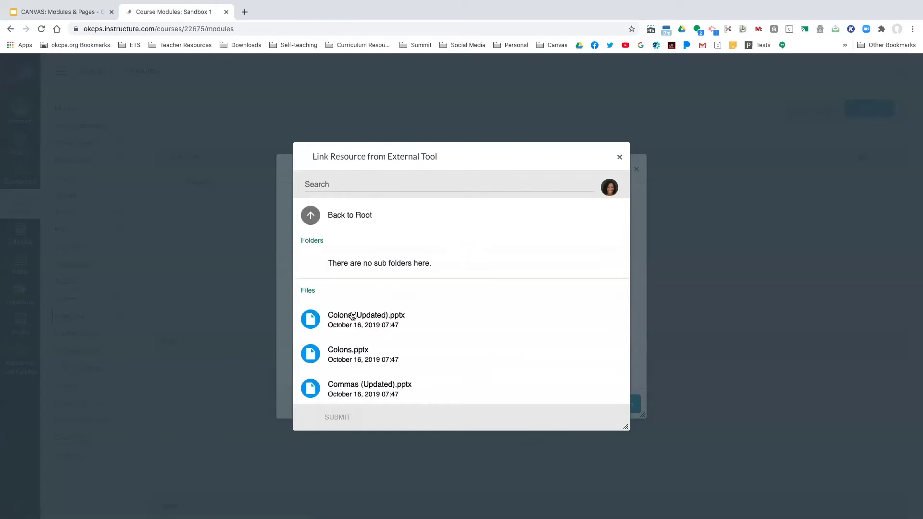
pyautogui.click(355, 320)
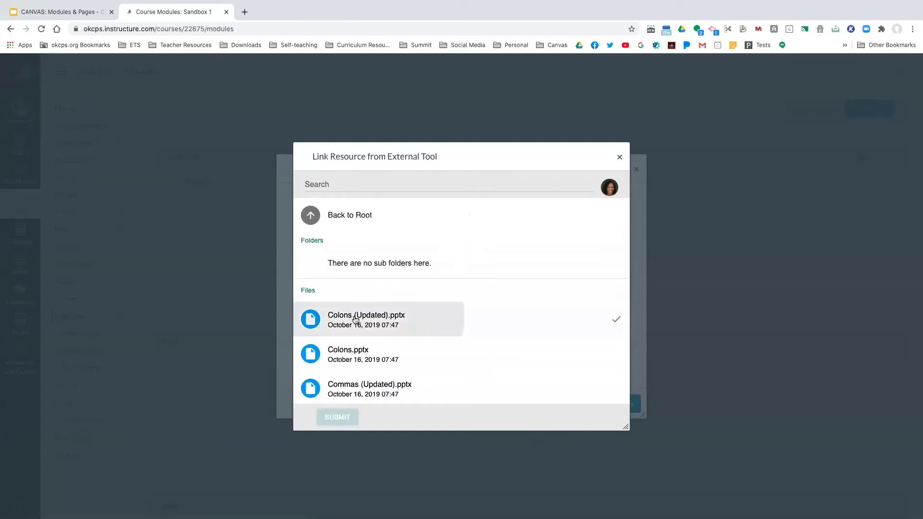
pyautogui.click(354, 318)
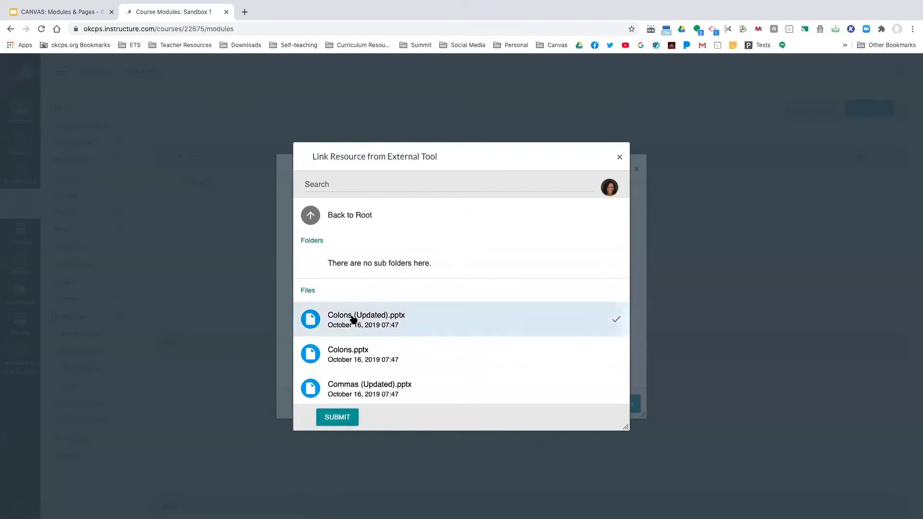
pyautogui.click(336, 418)
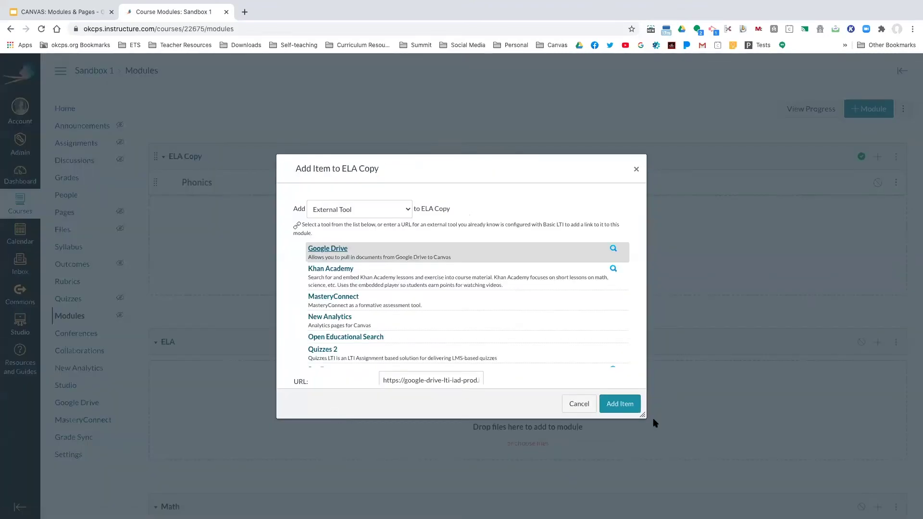
pyautogui.click(621, 405)
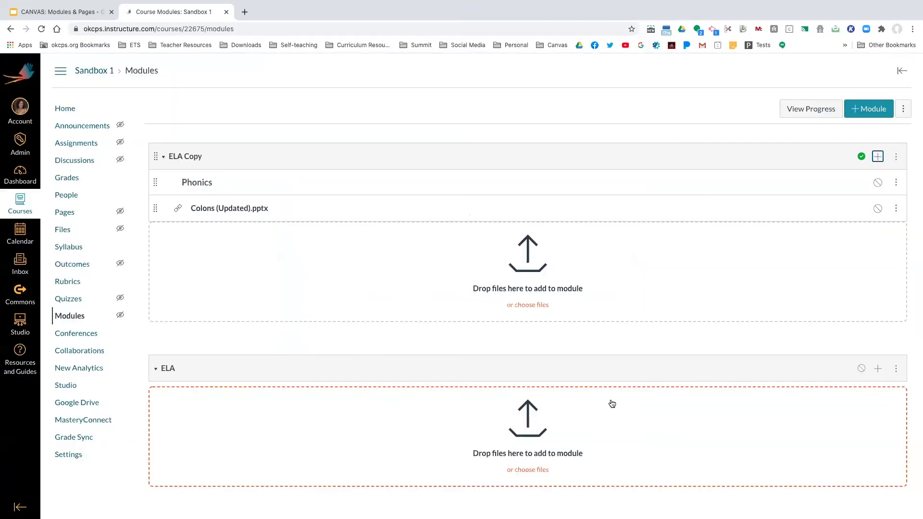
# Step: Preview the Colons (Updated).pptx item of the ELA Copy module and return to the module list
pyautogui.click(208, 209)
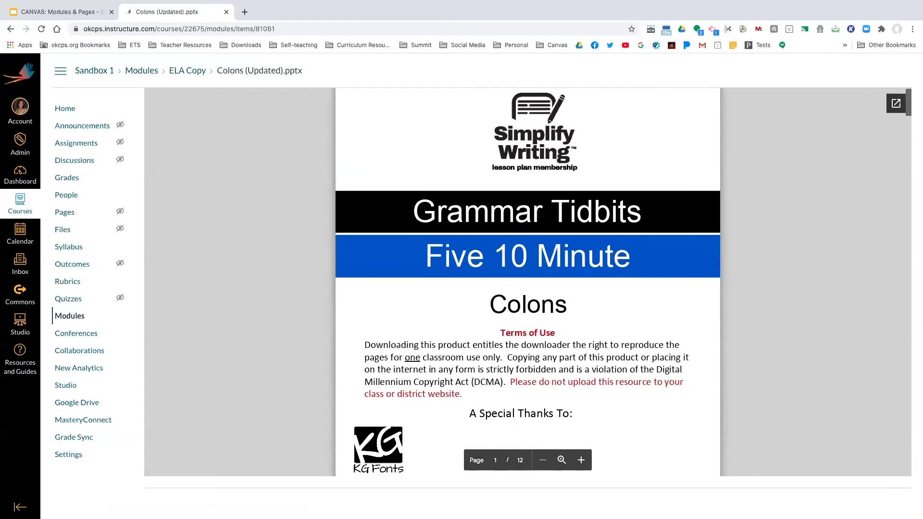
pyautogui.scroll(-4, 339, 220)
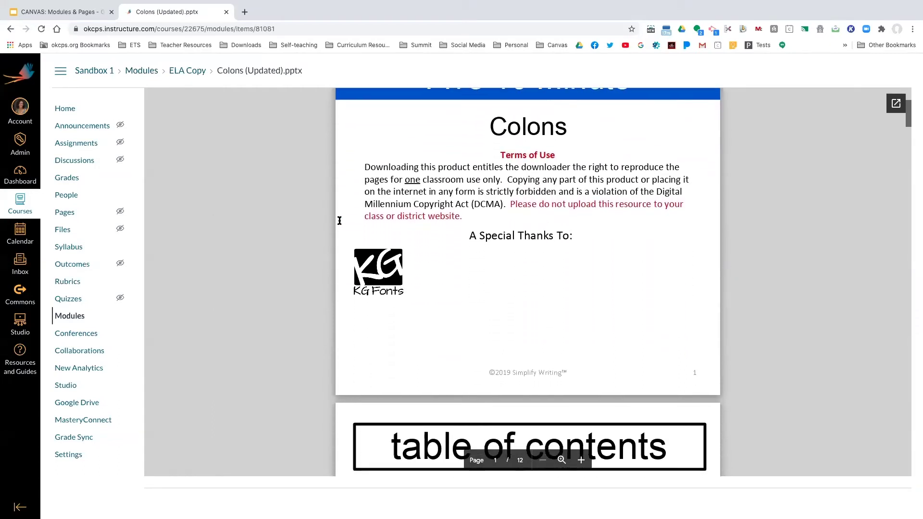
pyautogui.scroll(1, 339, 220)
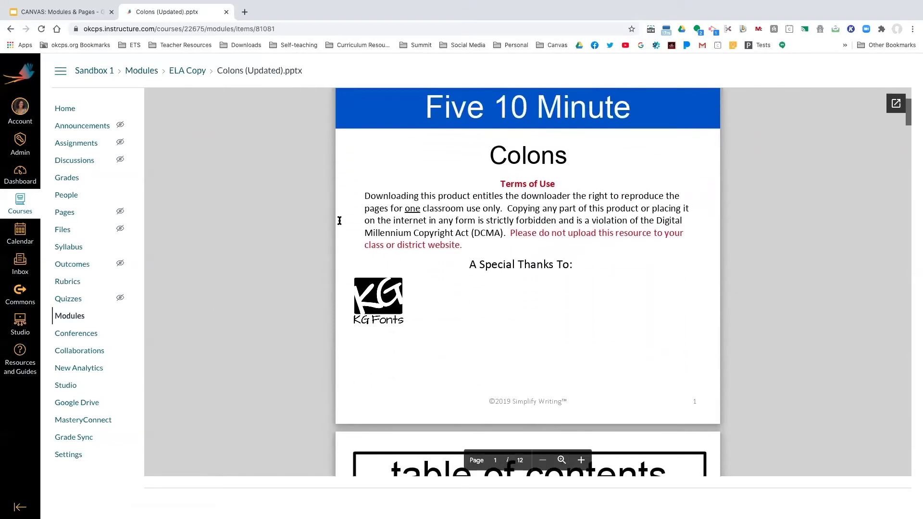
pyautogui.click(44, 11)
pyautogui.click(181, 14)
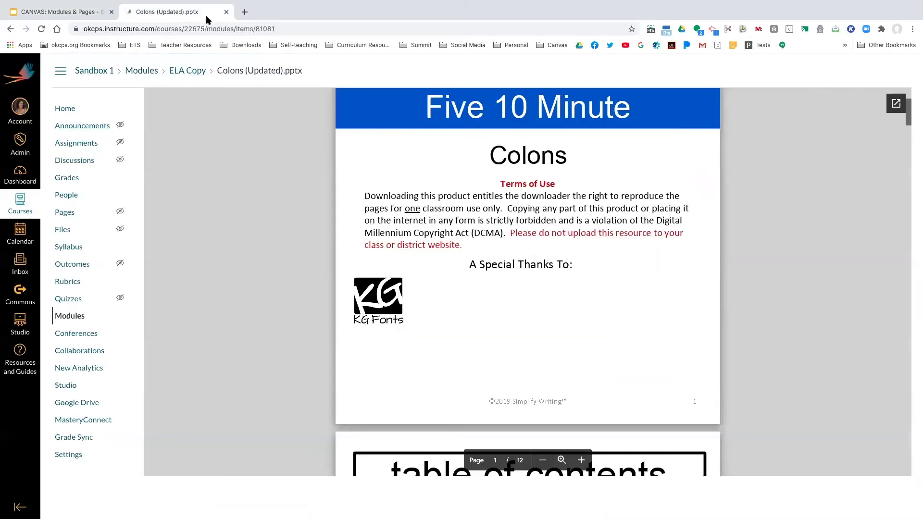
pyautogui.click(70, 316)
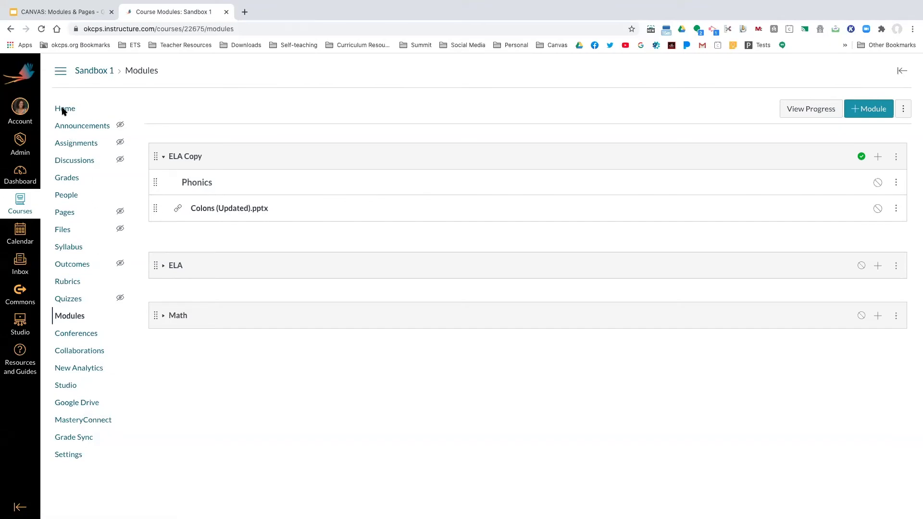
# Step: Create a new course page in Sandbox 1 and title it Example
pyautogui.click(62, 214)
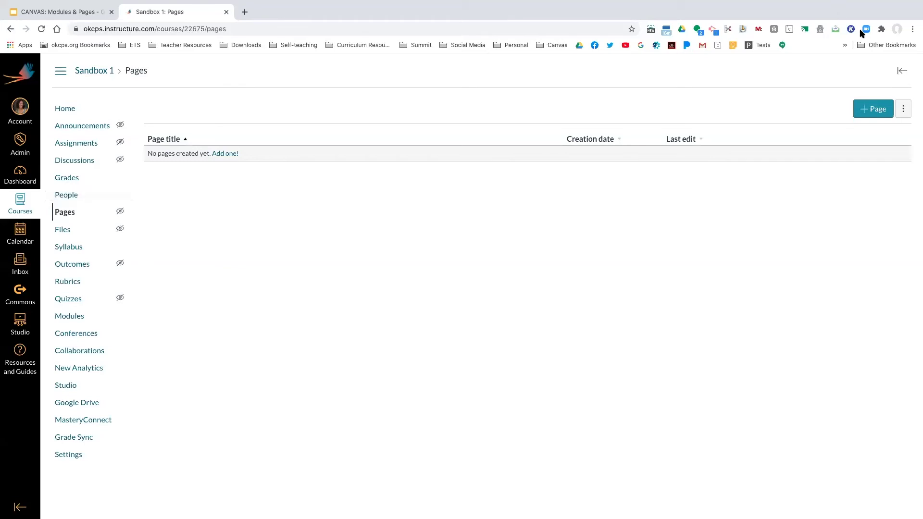
pyautogui.click(863, 115)
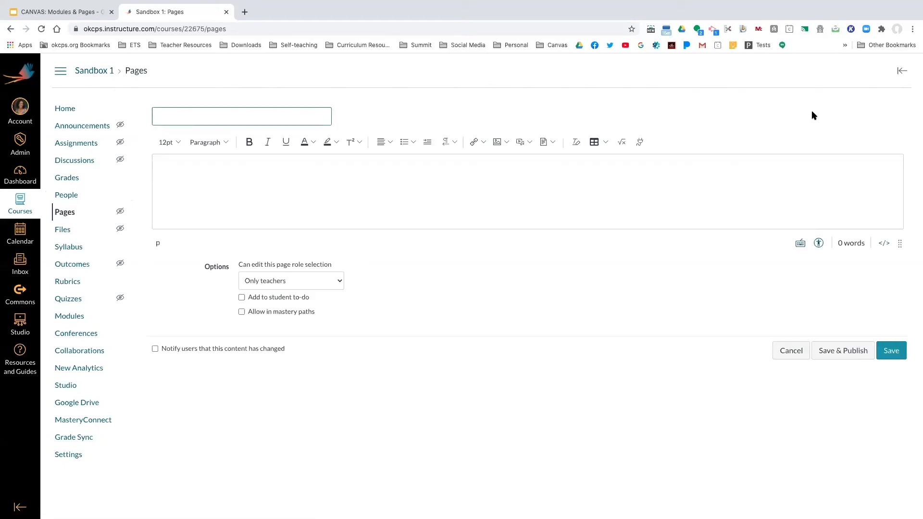
pyautogui.write('E')
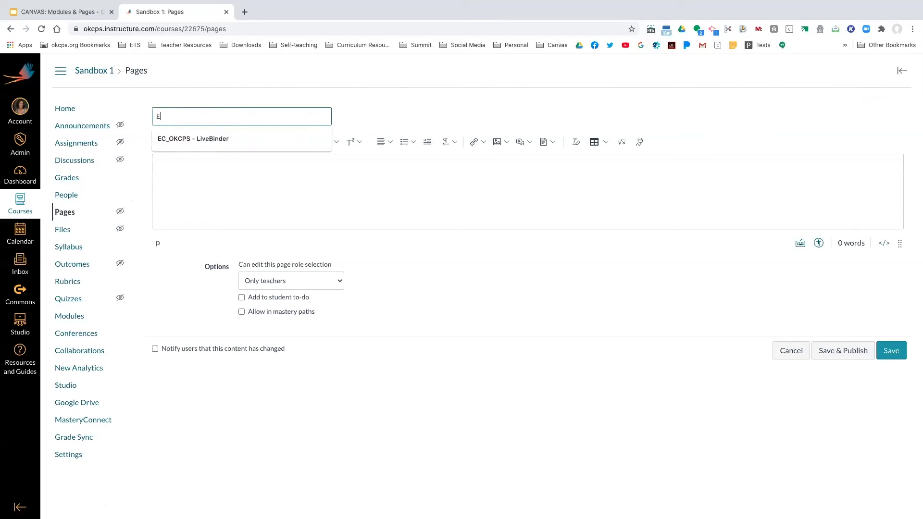
pyautogui.write('xample')
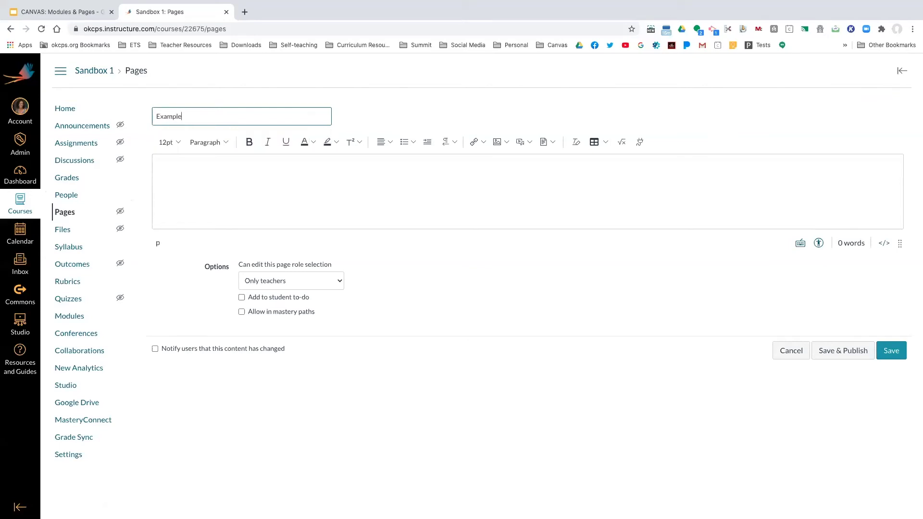
# Step: Examine the font sizes and paragraph styles available for the body text of the Example page
pyautogui.click(171, 164)
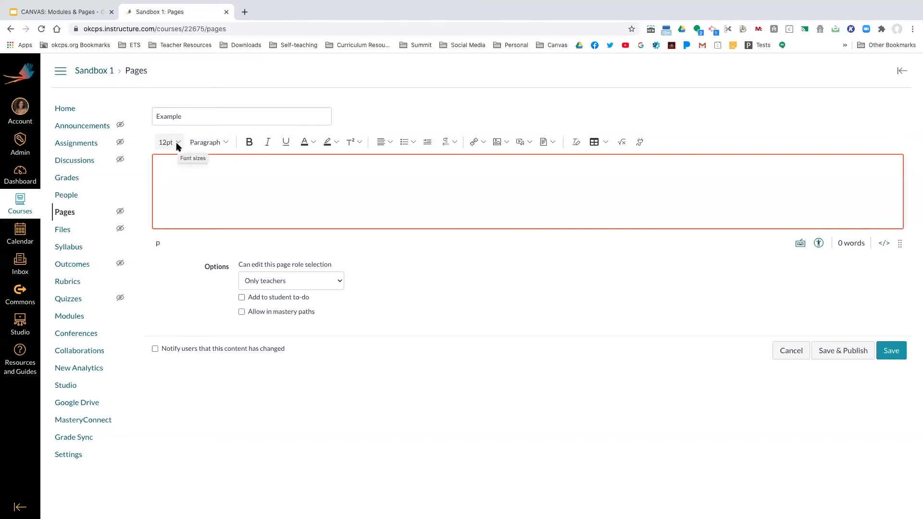
pyautogui.click(224, 143)
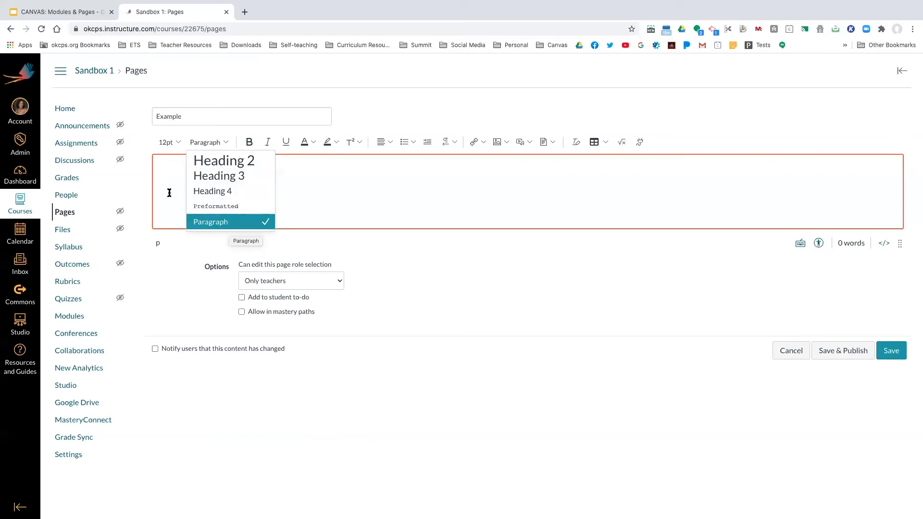
pyautogui.click(164, 165)
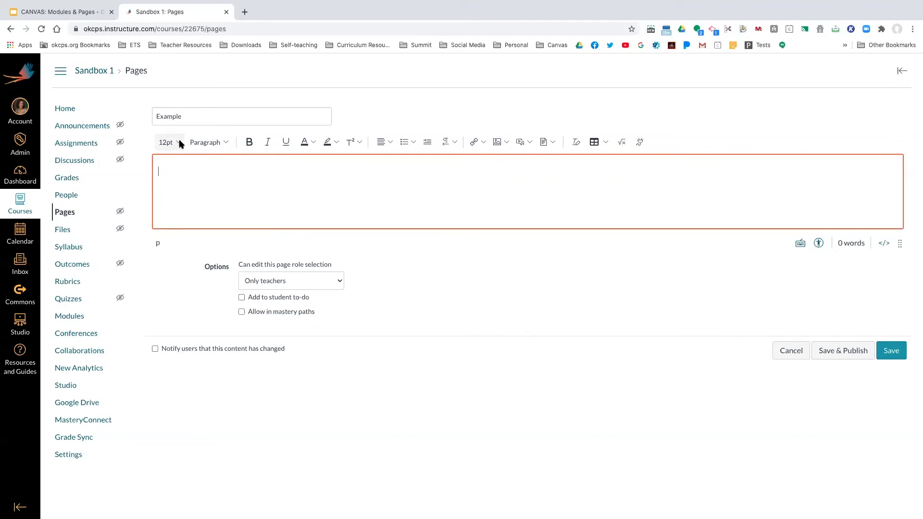
pyautogui.click(227, 144)
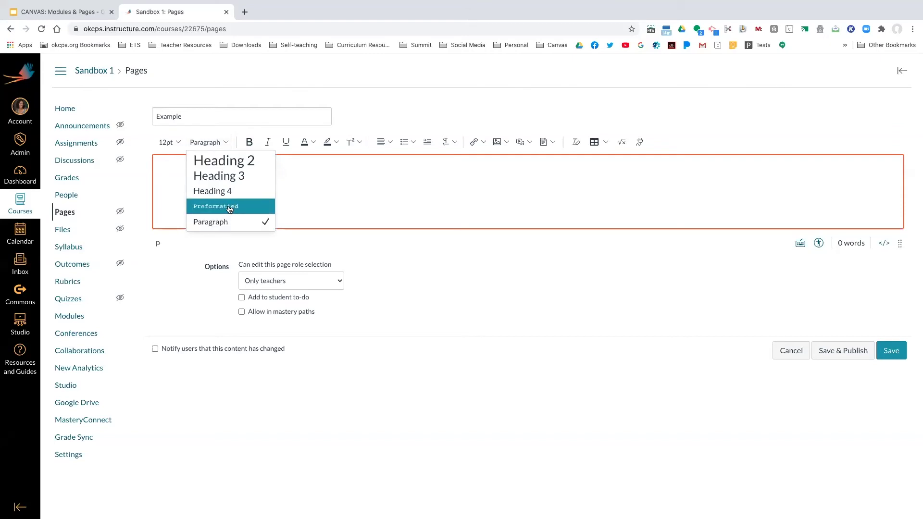
pyautogui.click(162, 168)
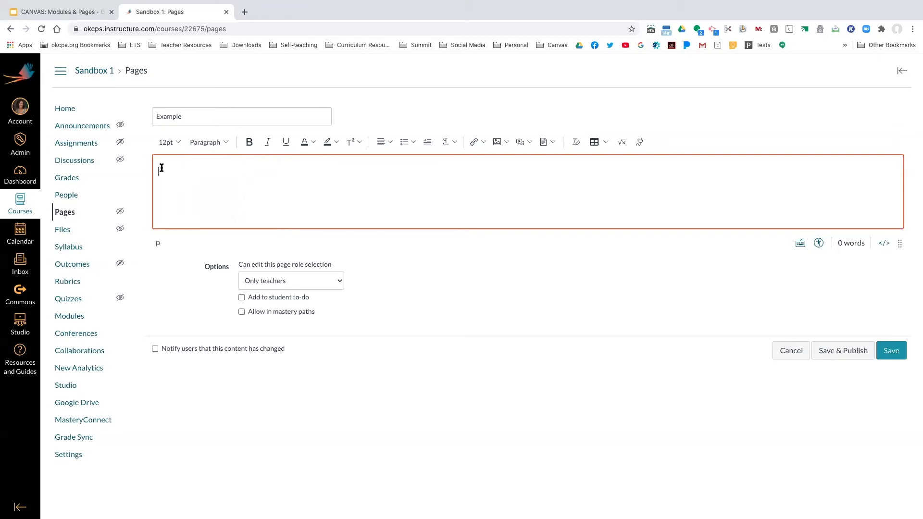
pyautogui.click(179, 144)
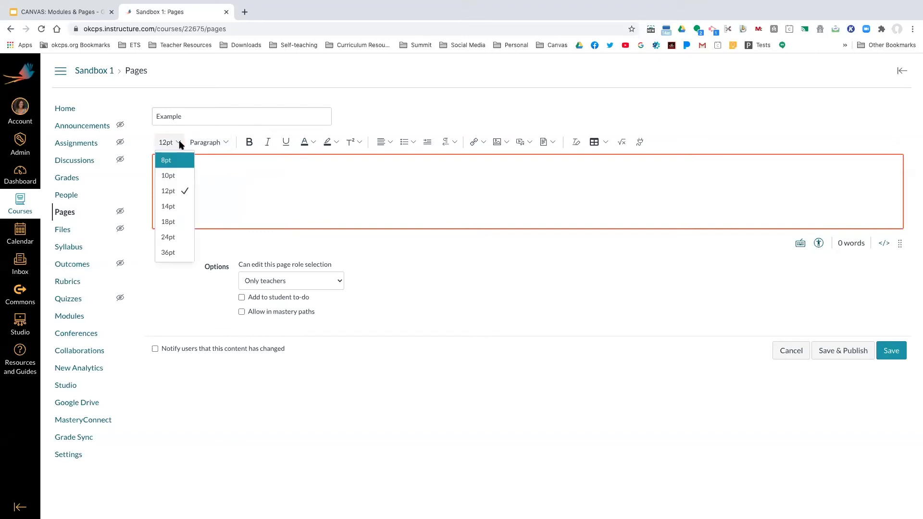
pyautogui.click(226, 142)
pyautogui.click(226, 142)
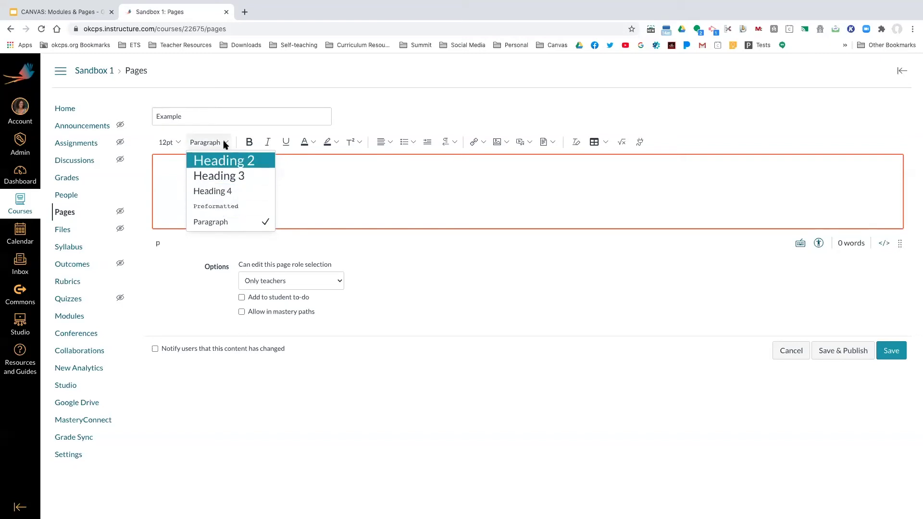
pyautogui.click(289, 163)
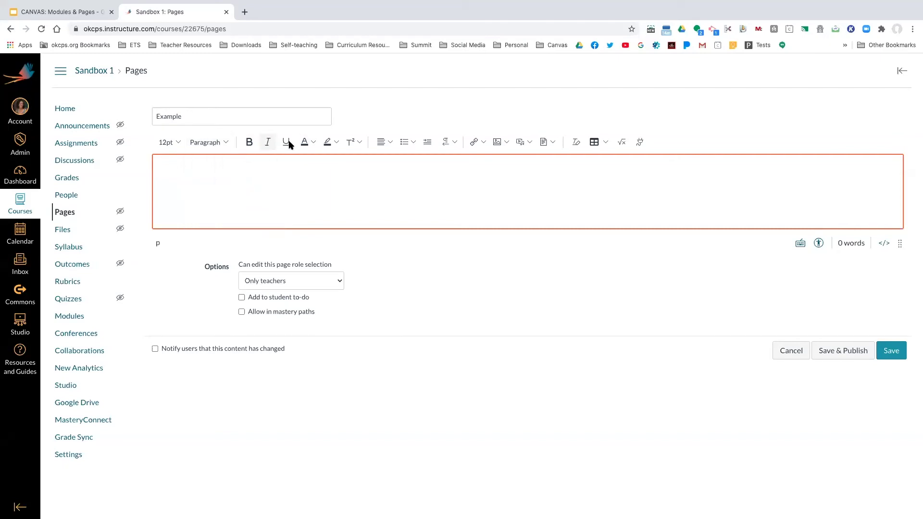
# Step: Examine the text color, highlight color, alignment and list options for the Example page's body
pyautogui.click(313, 143)
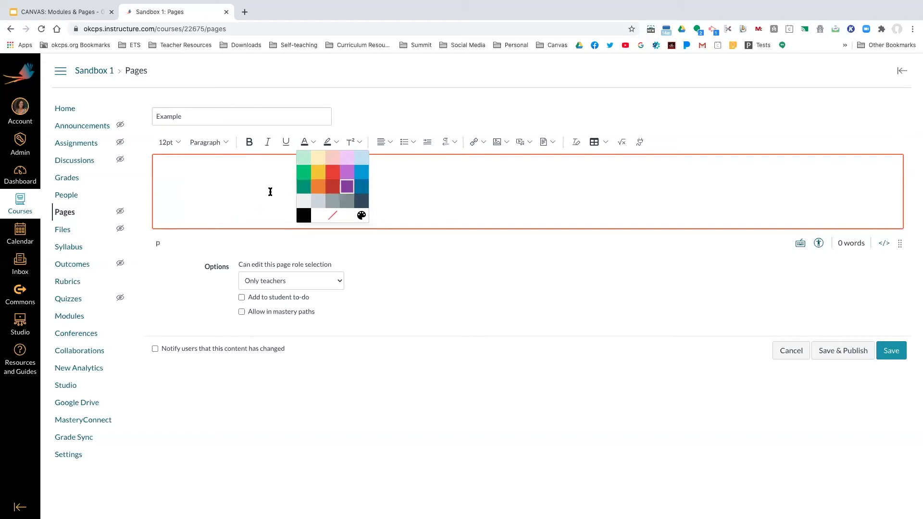
pyautogui.click(337, 142)
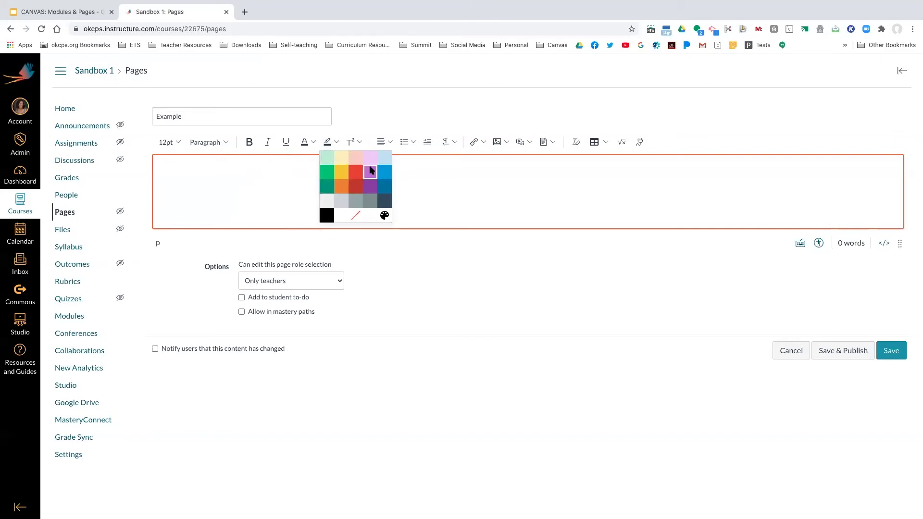
pyautogui.click(390, 142)
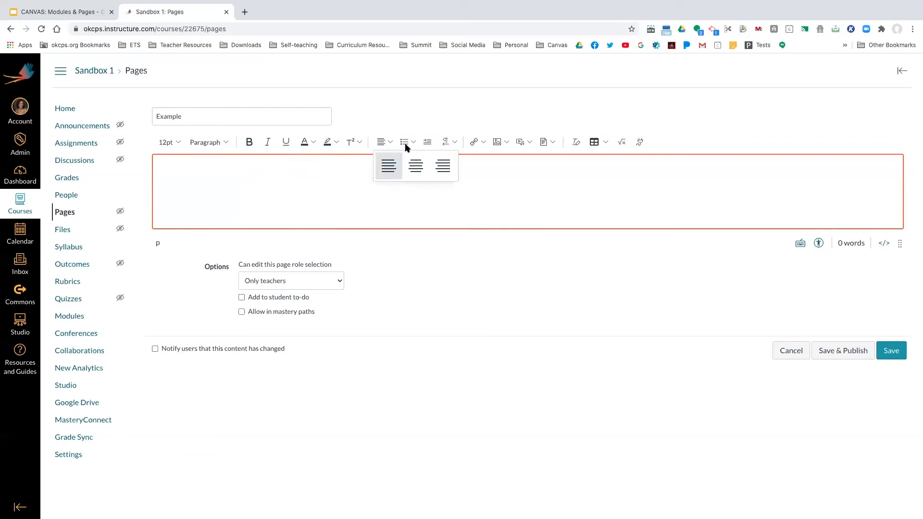
pyautogui.click(414, 143)
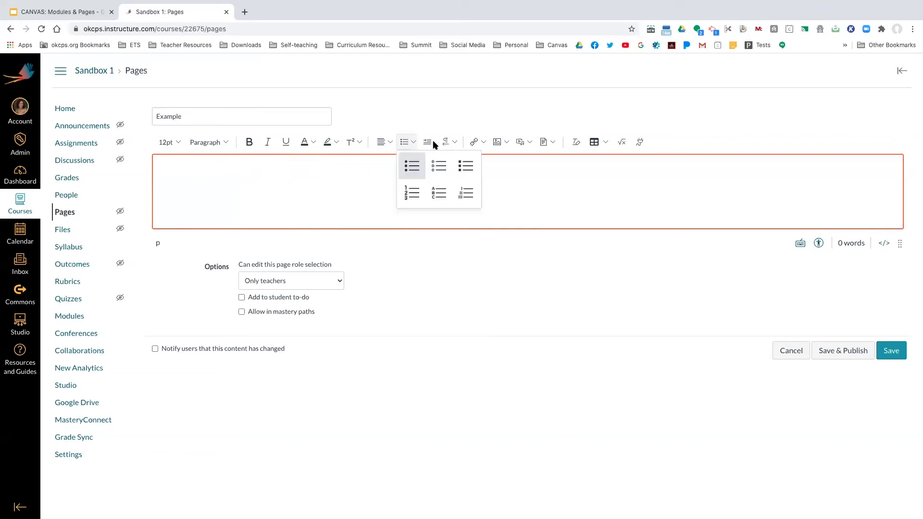
# Step: Indent the Example page's body paragraph by one level and enter the text "Modules & Pages"
pyautogui.click(427, 142)
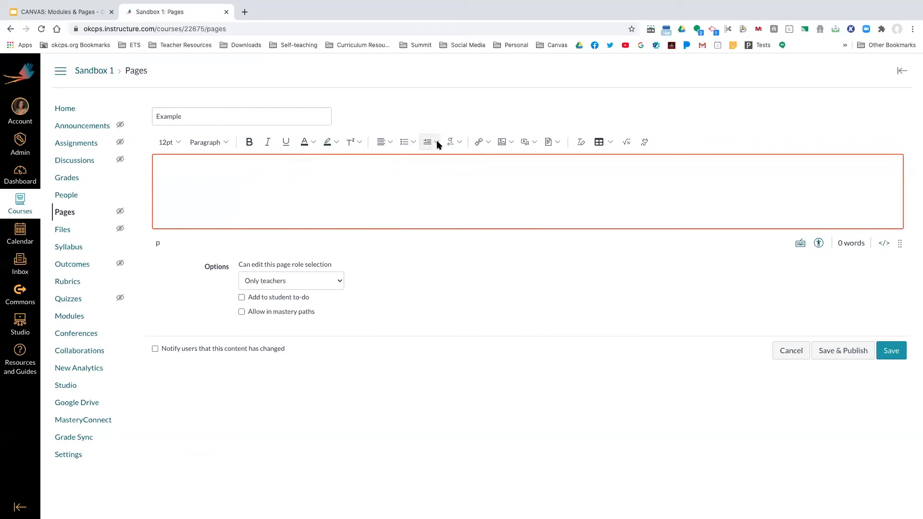
pyautogui.click(437, 143)
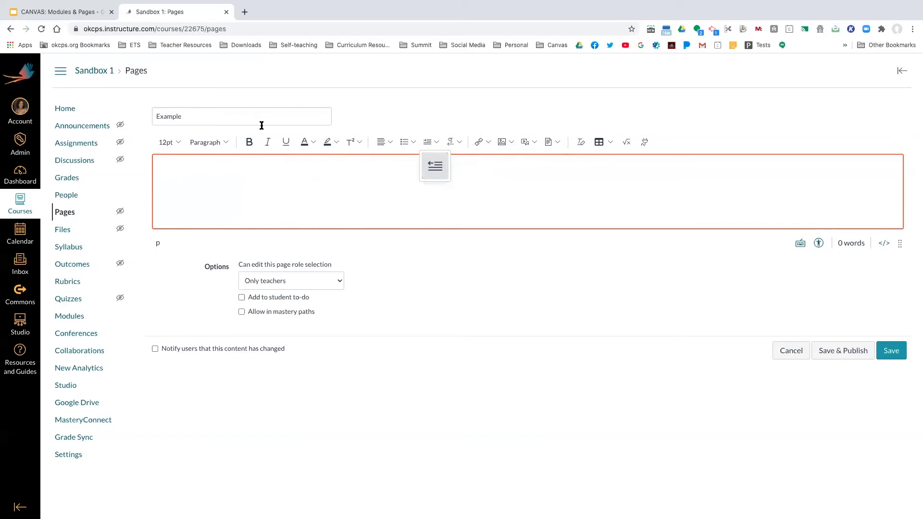
pyautogui.click(183, 173)
pyautogui.write('Modules ')
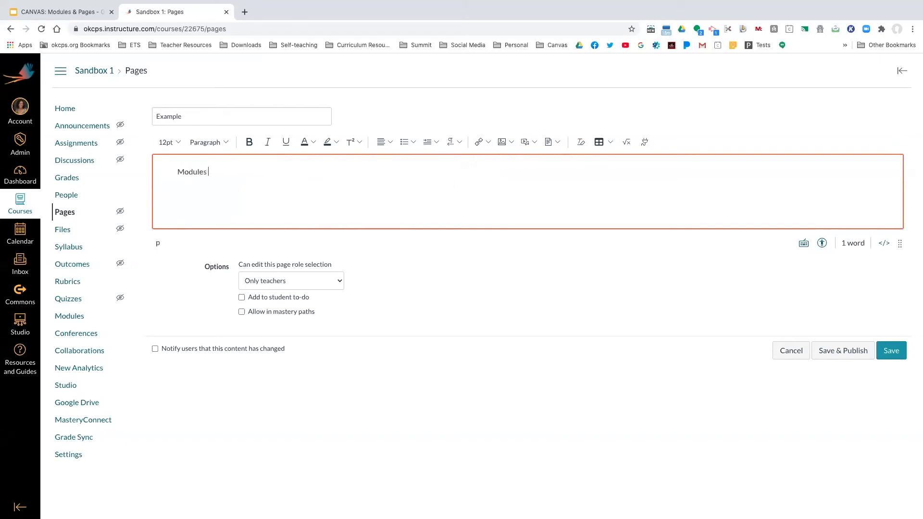
pyautogui.write('& Pages')
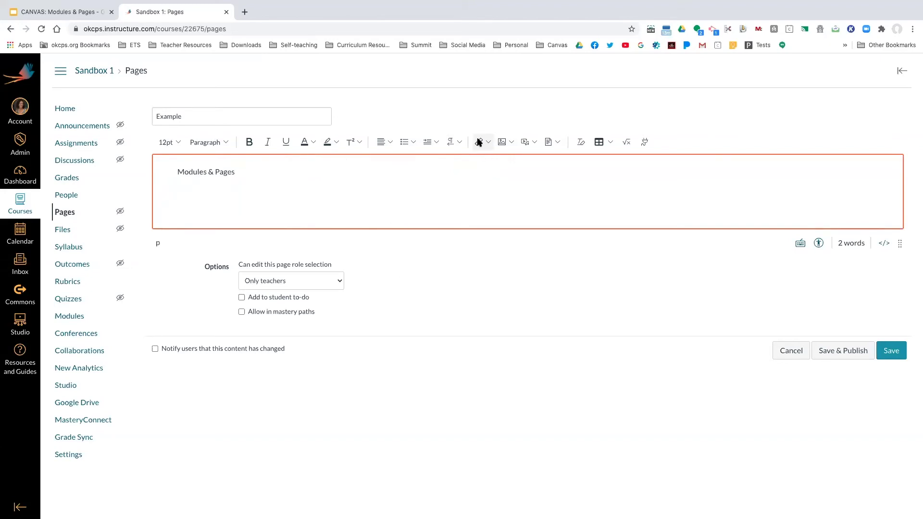
# Step: Save the Example page and return to the list of pages in Sandbox 1
pyautogui.click(891, 351)
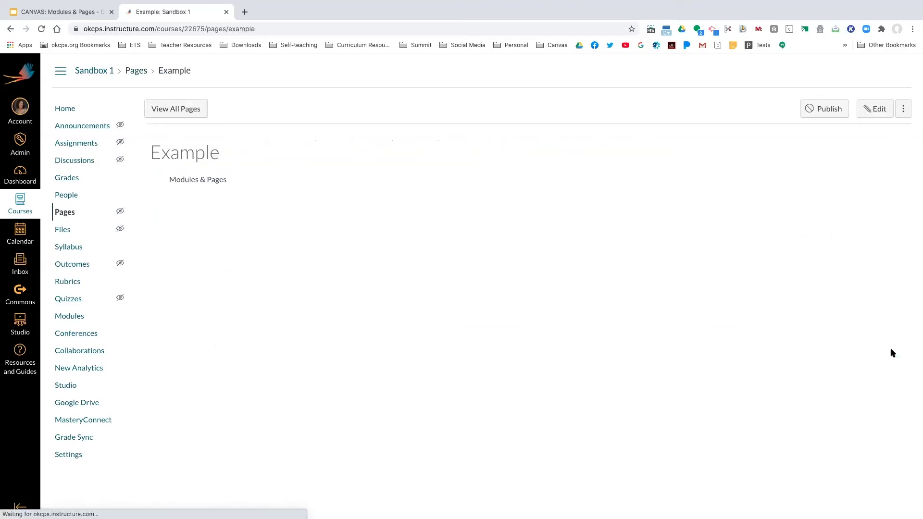
pyautogui.click(66, 216)
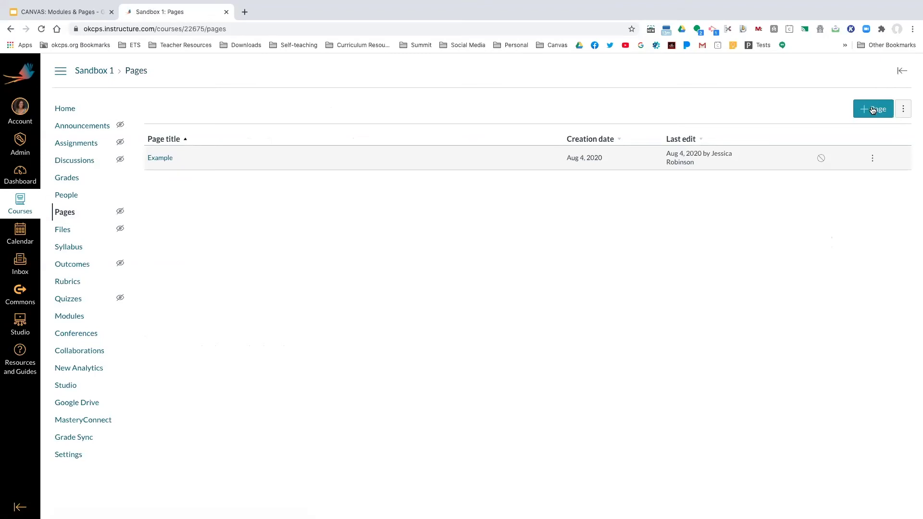
# Step: Create a new course page titled "Example 2" and enter "Example 1" as its body text
pyautogui.click(874, 110)
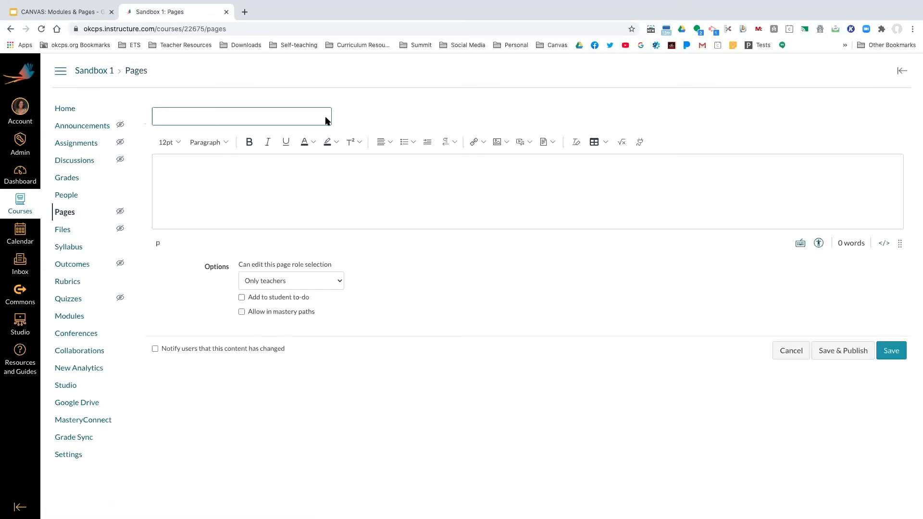
pyautogui.write('E')
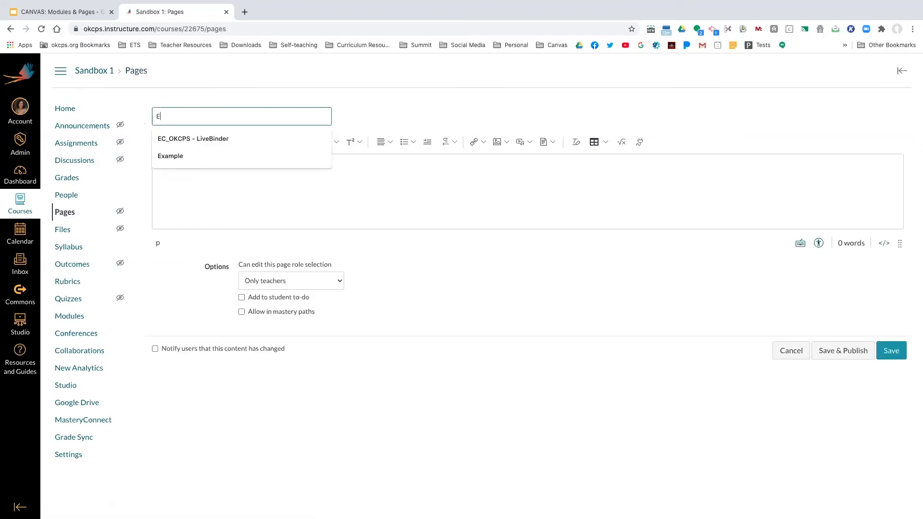
pyautogui.write('xample 2')
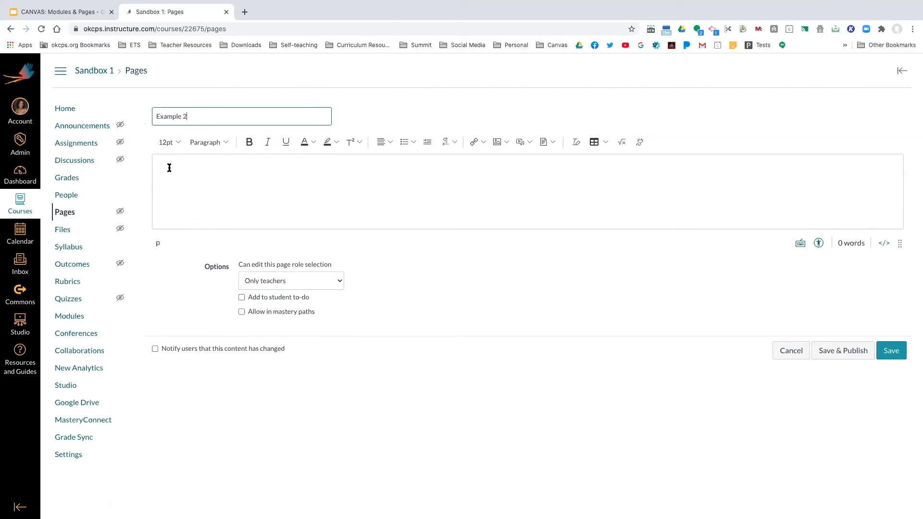
pyautogui.click(170, 167)
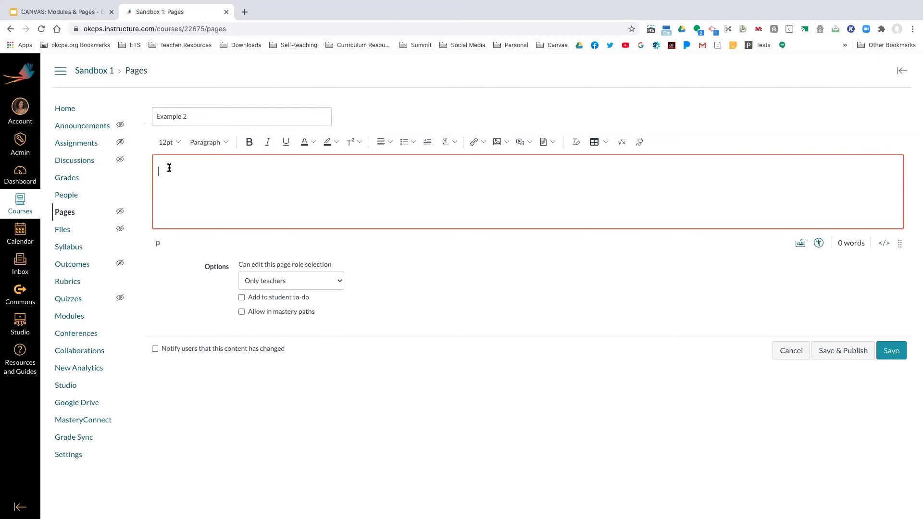
pyautogui.write('xampl')
# Step: Examine the external link settings for the "Example 1" text in the page body
pyautogui.moveTo(196, 172); pyautogui.dragTo(155, 172)
pyautogui.click(484, 142)
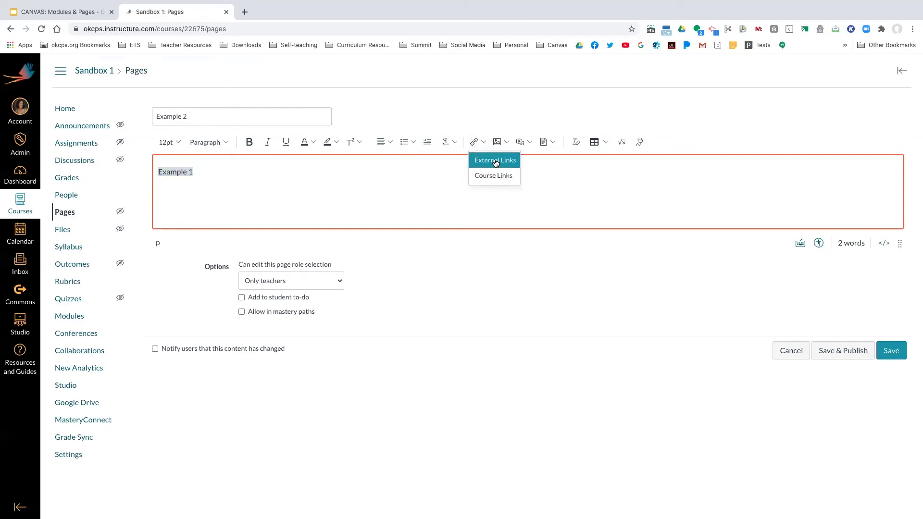
pyautogui.click(495, 162)
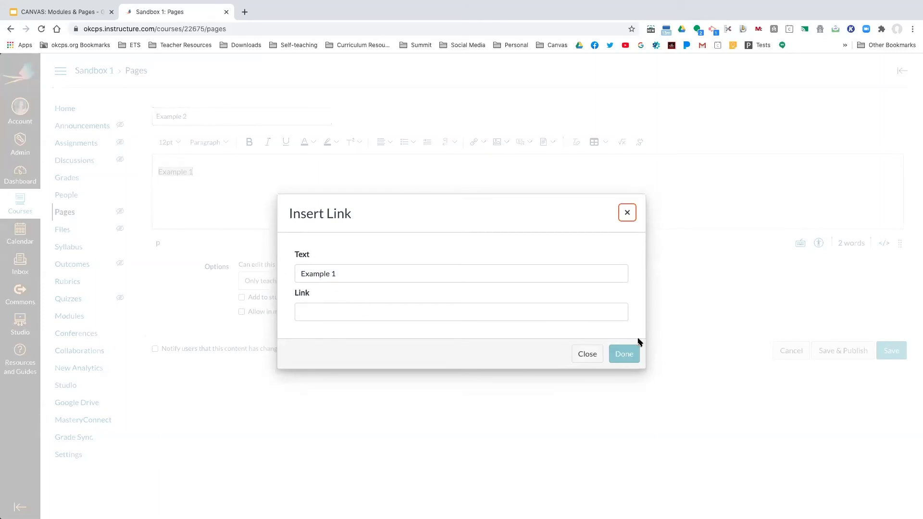
pyautogui.click(627, 214)
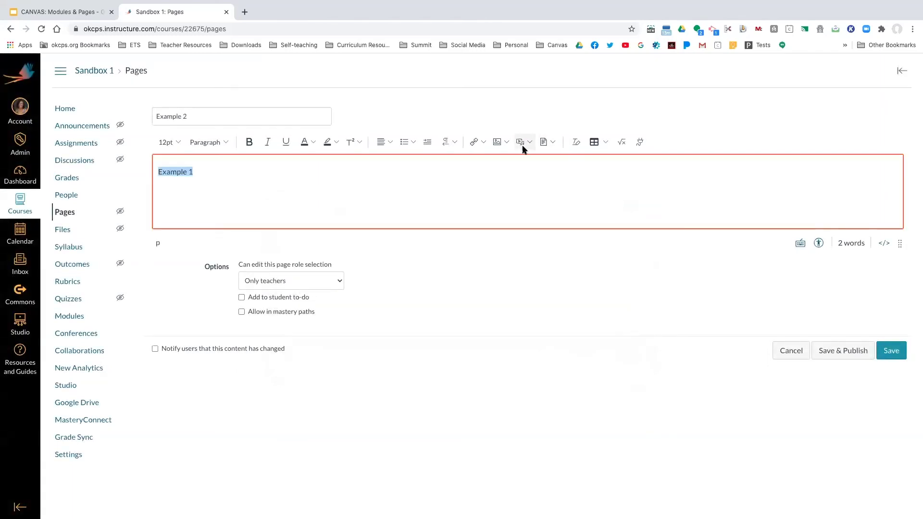
# Step: Link the "Example 1" body text to the course's existing Example page
pyautogui.click(482, 142)
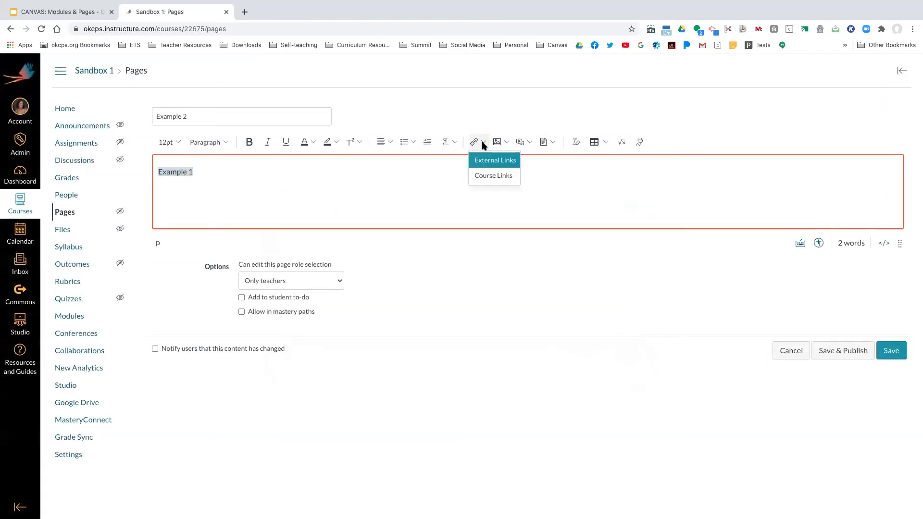
pyautogui.click(499, 177)
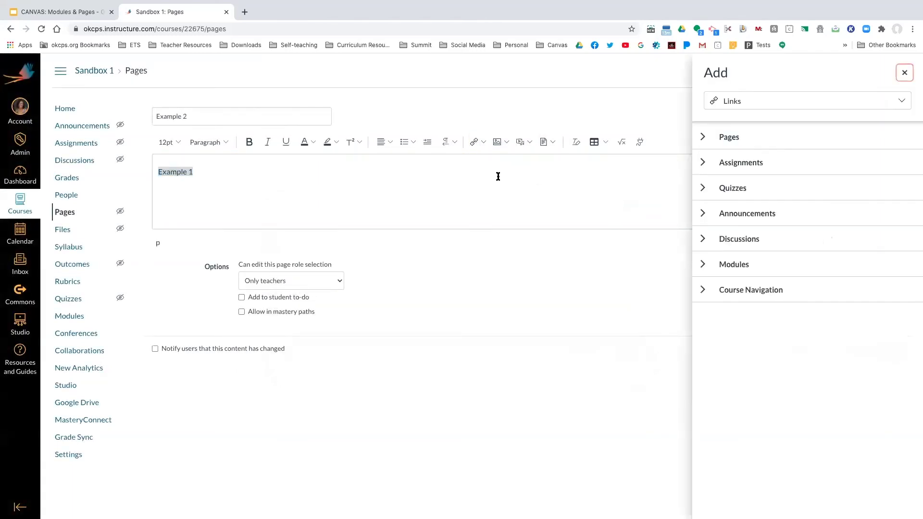
pyautogui.click(703, 138)
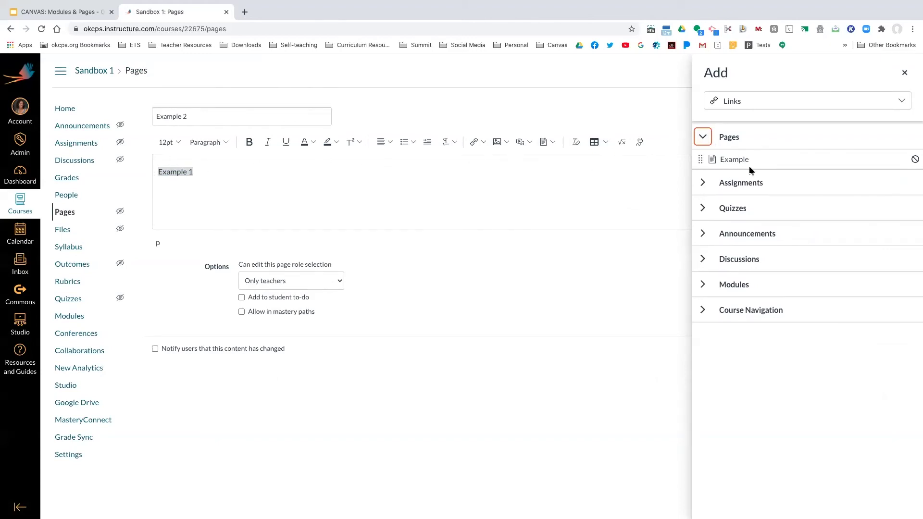
pyautogui.click(731, 162)
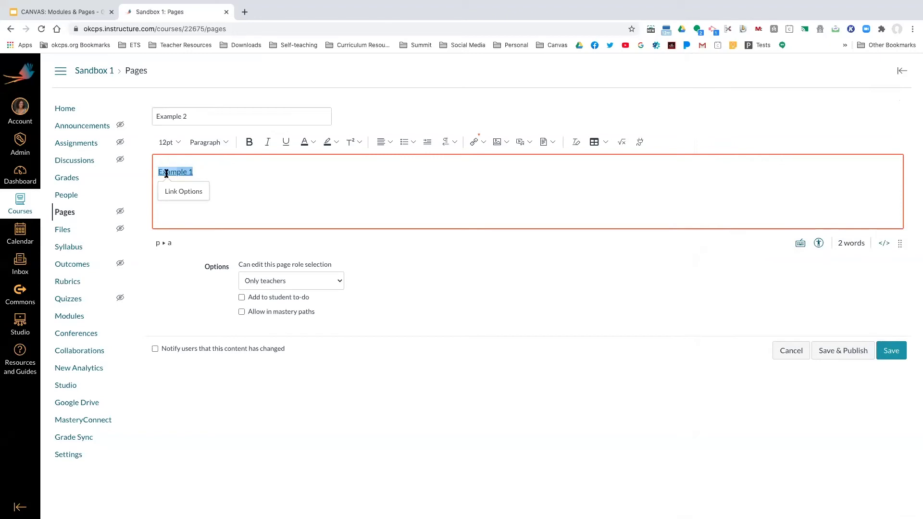
# Step: Check the link options of the "Example 1" body text and remove its link
pyautogui.click(195, 191)
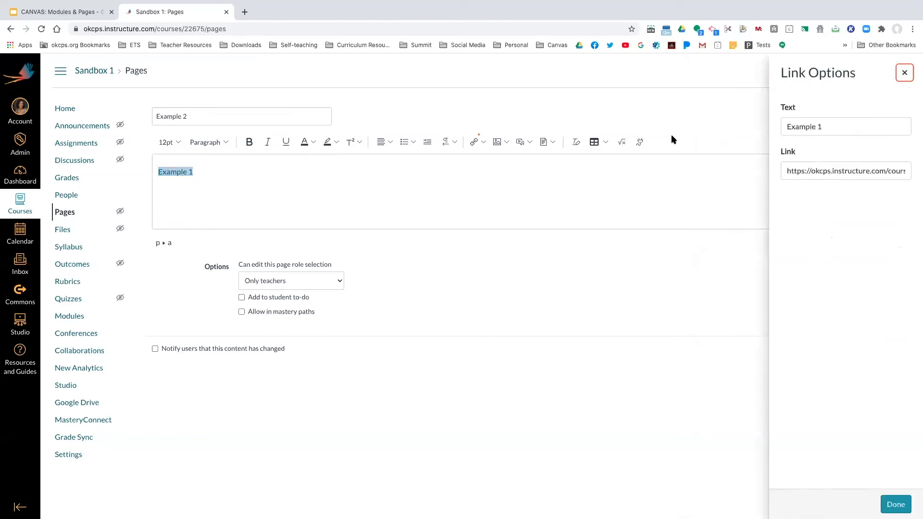
pyautogui.click(904, 72)
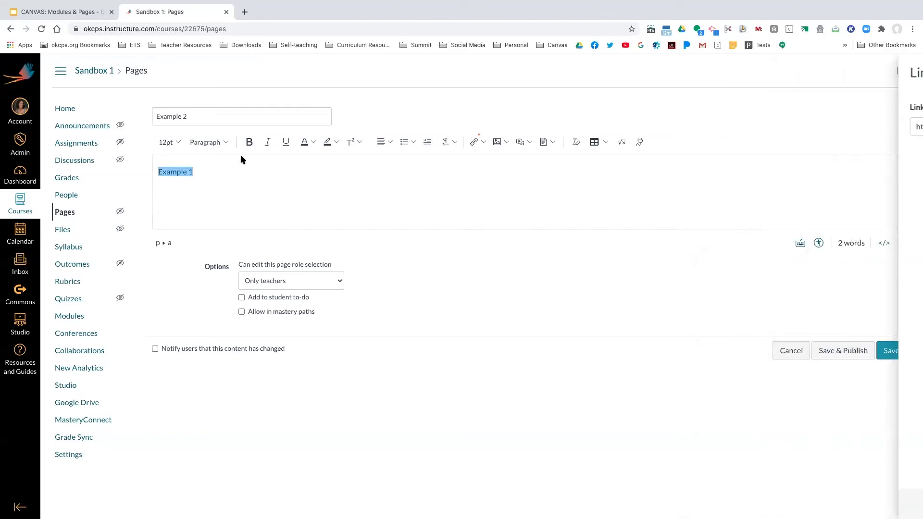
pyautogui.click(483, 142)
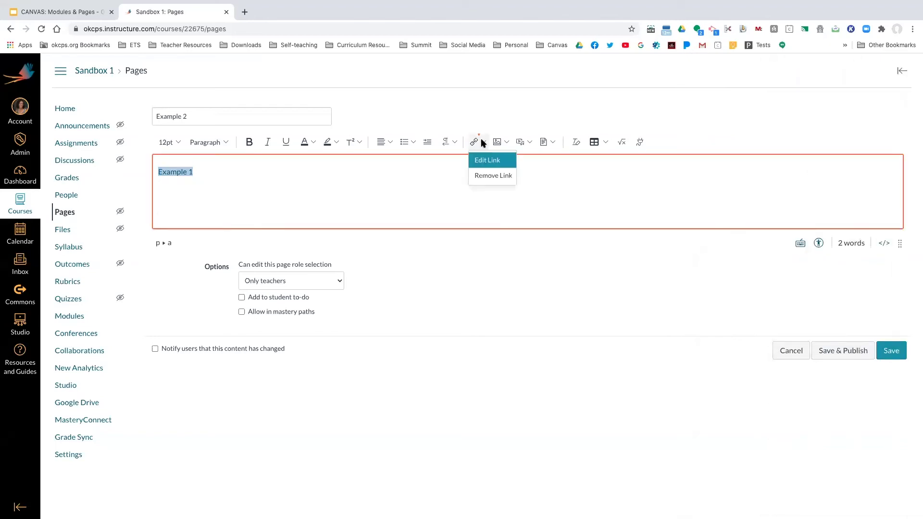
pyautogui.click(489, 175)
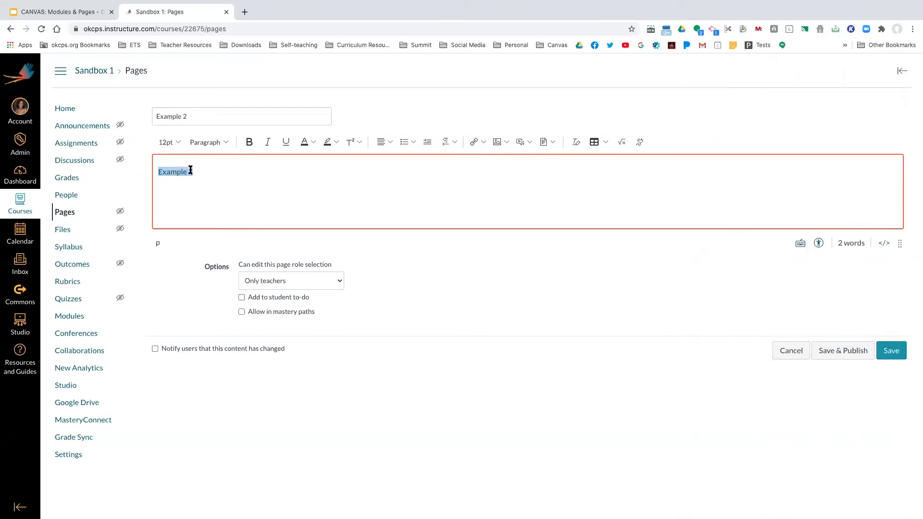
# Step: Examine the categories of course content, including quizzes, that the "Example 1" text can link to
pyautogui.moveTo(197, 172); pyautogui.dragTo(162, 170)
pyautogui.click(484, 145)
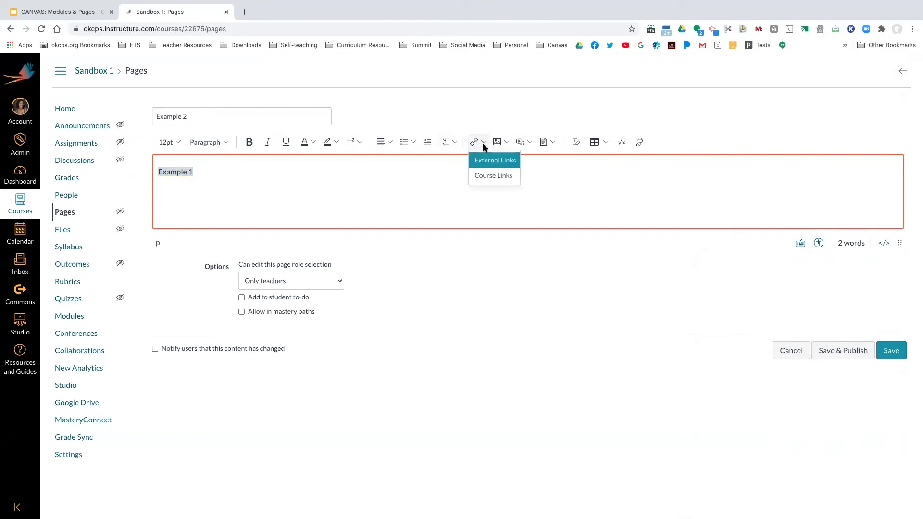
pyautogui.click(491, 174)
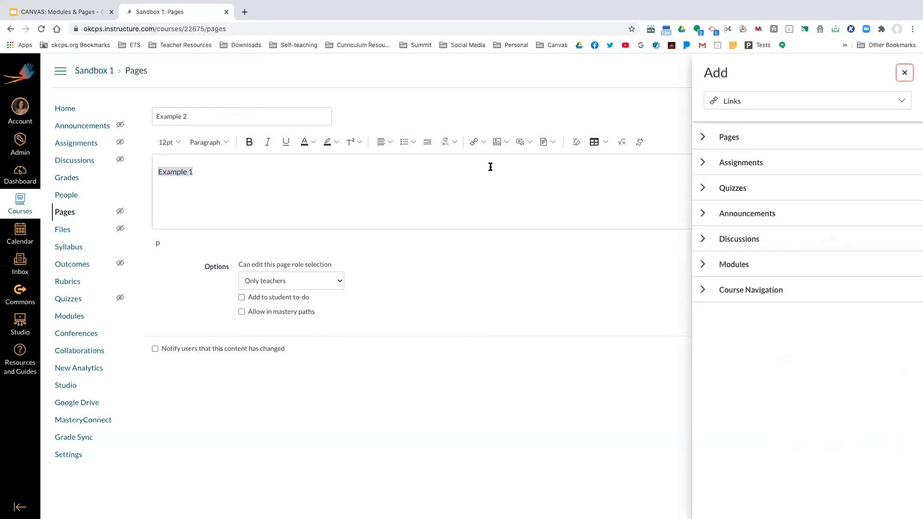
pyautogui.click(704, 266)
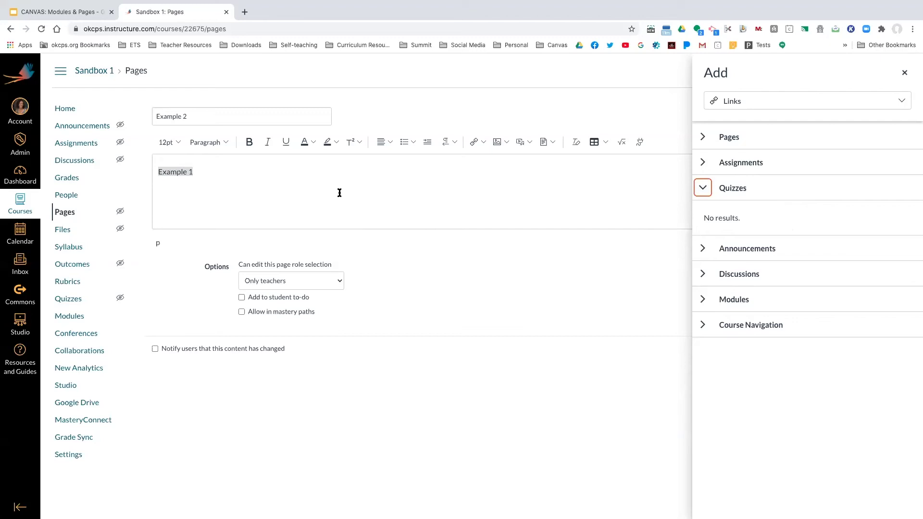
pyautogui.click(236, 186)
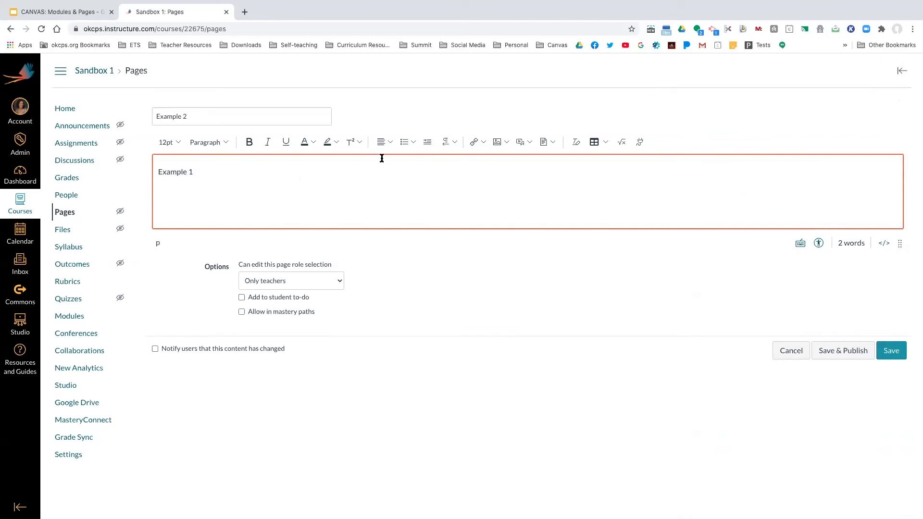
# Step: Examine the image sources and the computer upload, recording and embed options for adding media to the Example 2 page
pyautogui.click(506, 143)
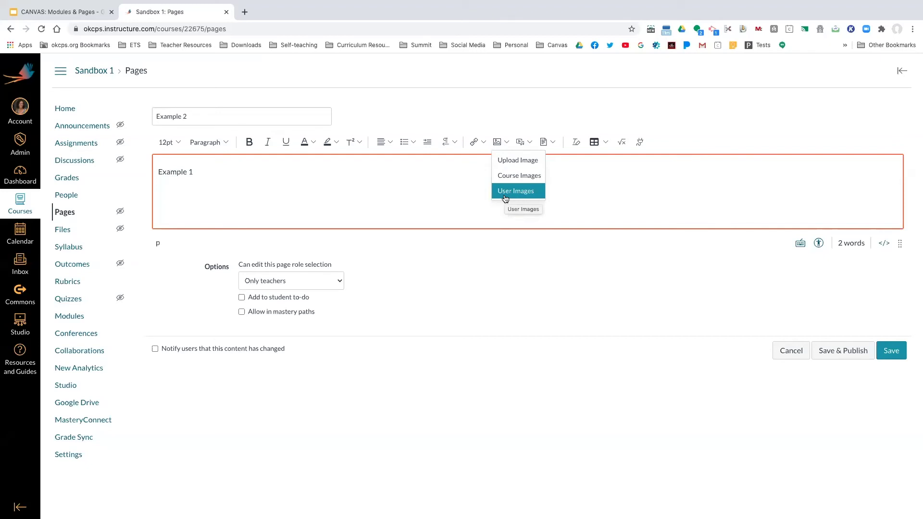
pyautogui.click(573, 194)
pyautogui.click(527, 144)
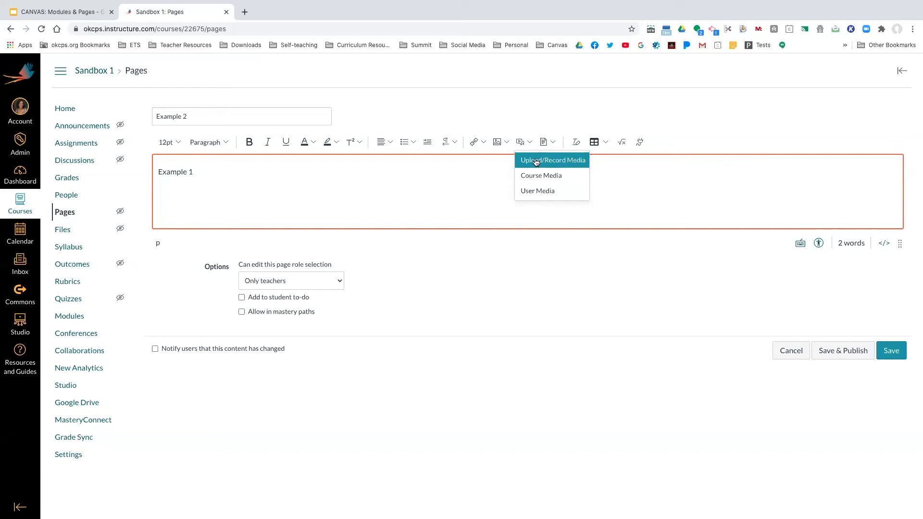
pyautogui.click(535, 160)
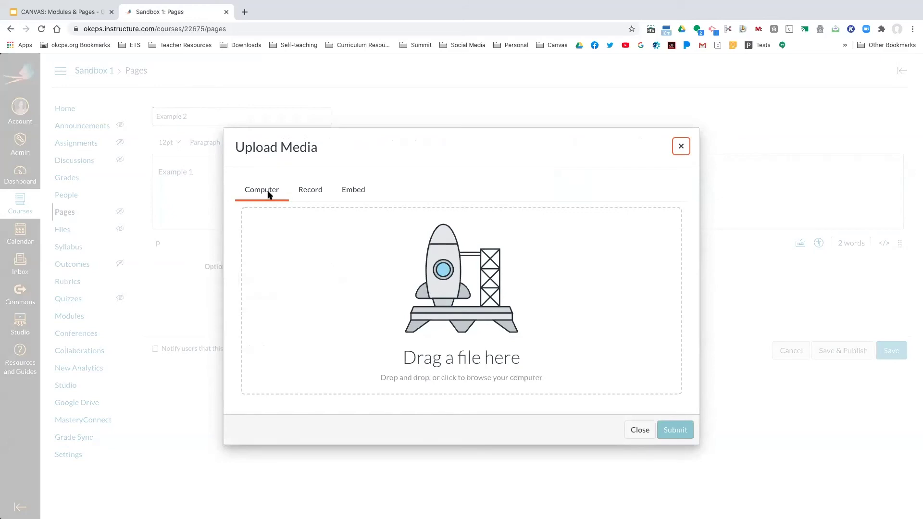
pyautogui.click(311, 190)
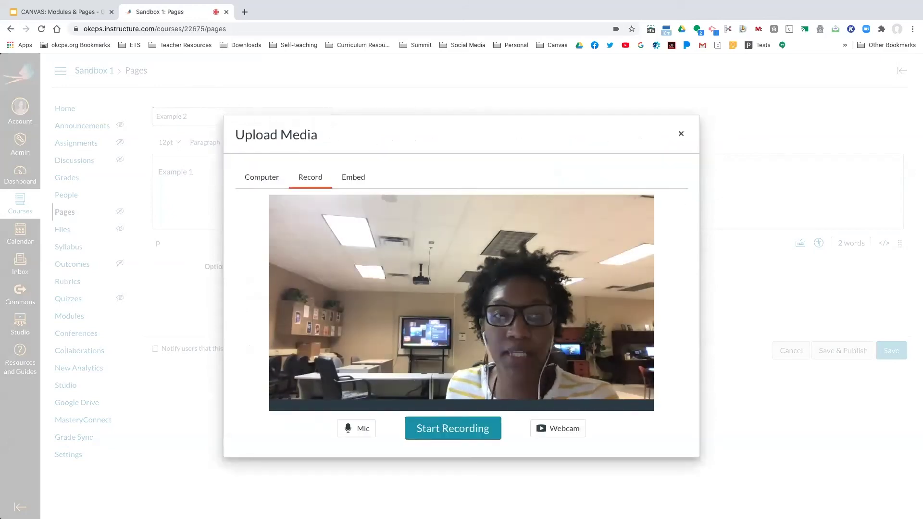
pyautogui.moveTo(512, 500)
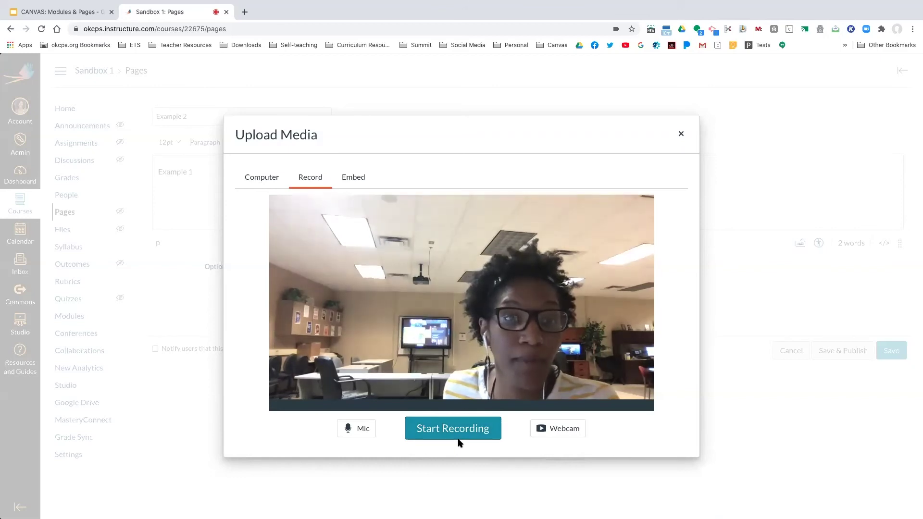
pyautogui.click(356, 177)
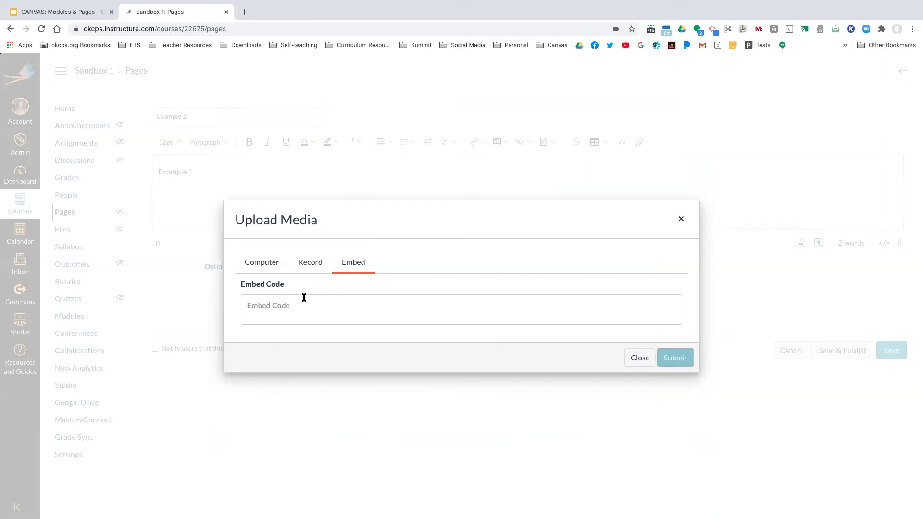
pyautogui.click(640, 359)
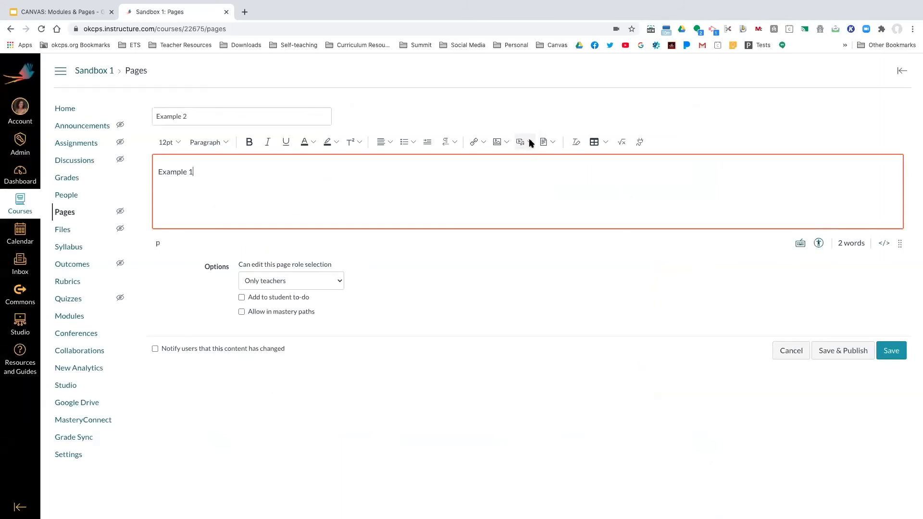
# Step: Examine the document upload dialog and the course and user document sources for the Example 2 page
pyautogui.click(552, 143)
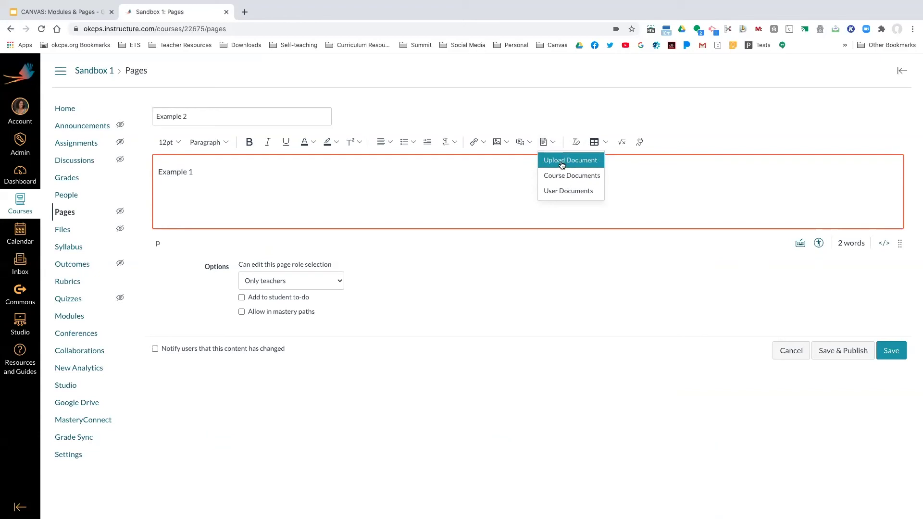
pyautogui.click(560, 161)
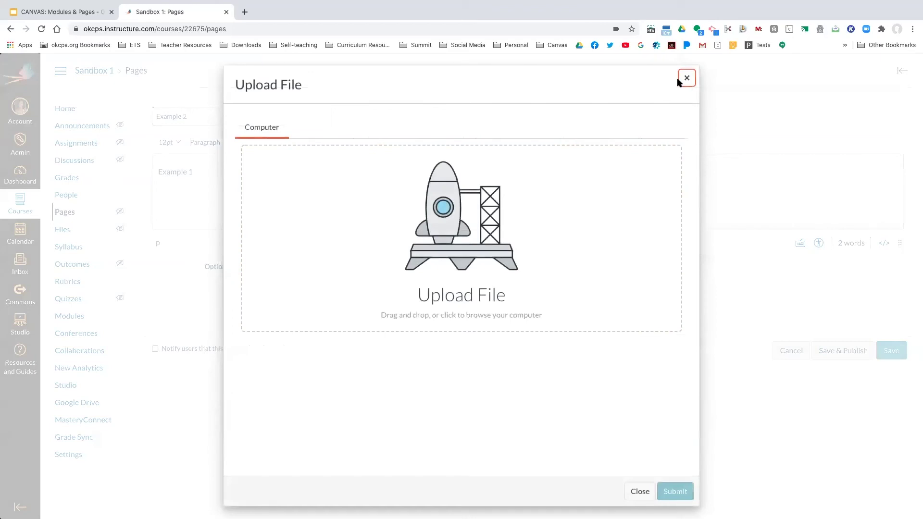
pyautogui.click(682, 80)
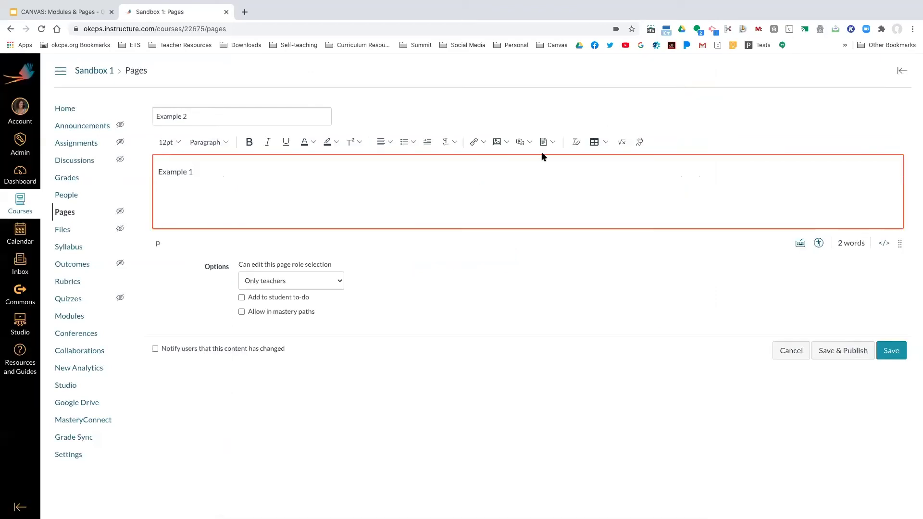
pyautogui.click(554, 143)
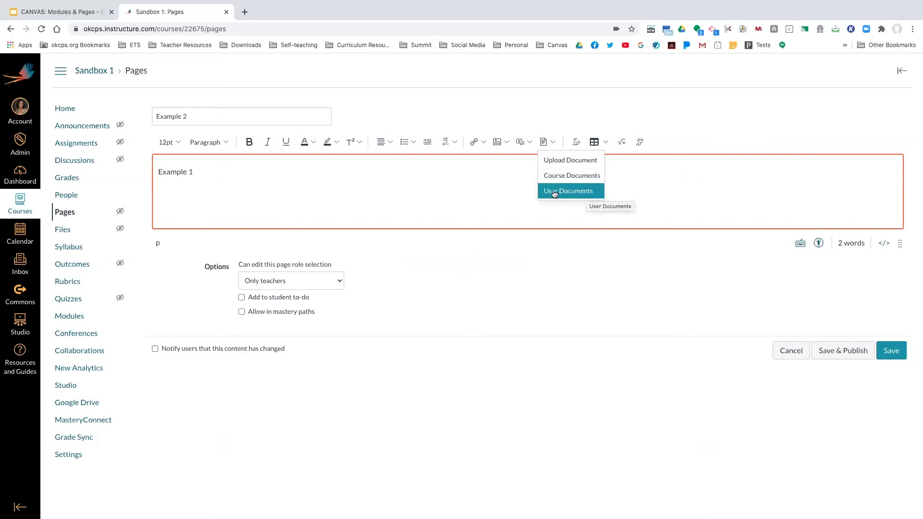
pyautogui.click(670, 184)
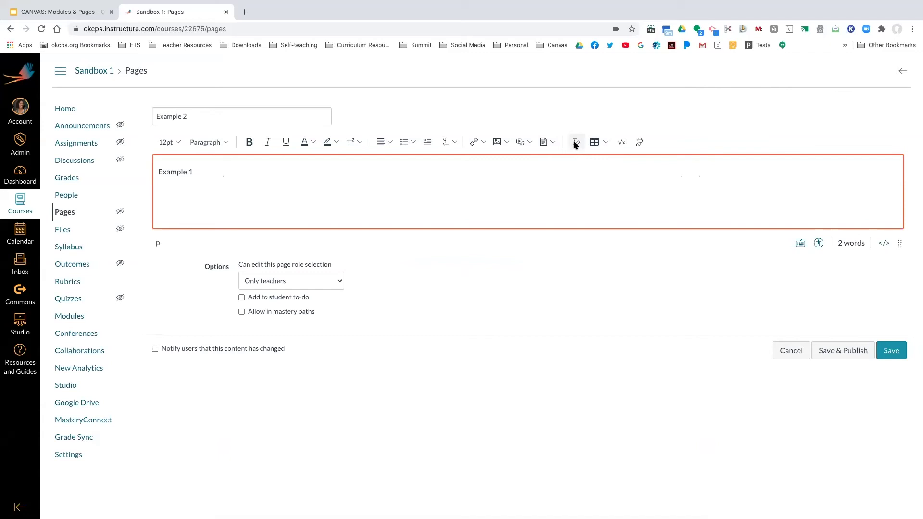
# Step: Change the text color of the "1" in the "Example 1" body text to a pale color
pyautogui.moveTo(188, 171); pyautogui.dragTo(199, 172)
pyautogui.click(312, 143)
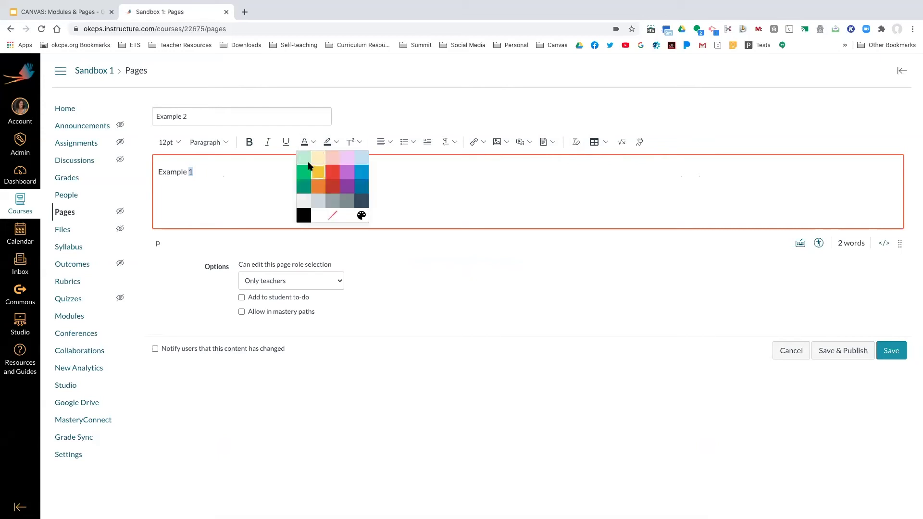
pyautogui.click(317, 215)
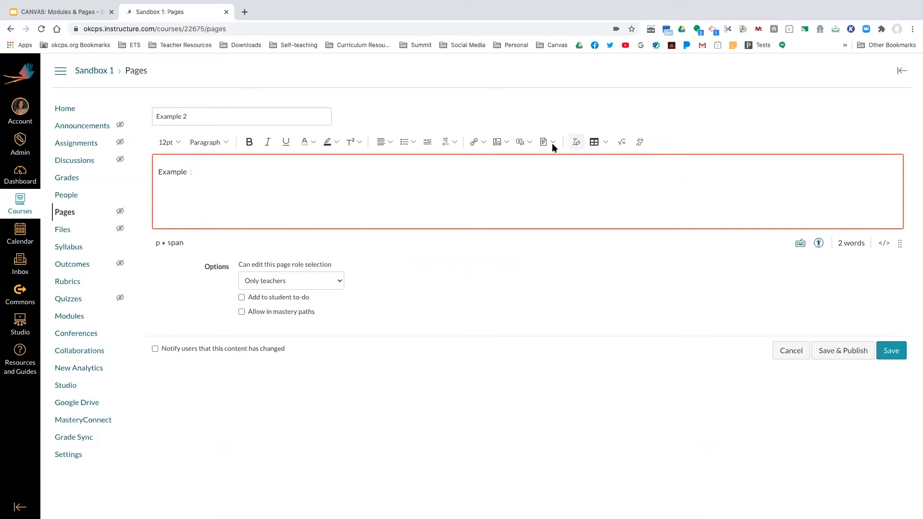
# Step: Clear the text formatting from the "1" in the "Example 1" body text
pyautogui.click(576, 143)
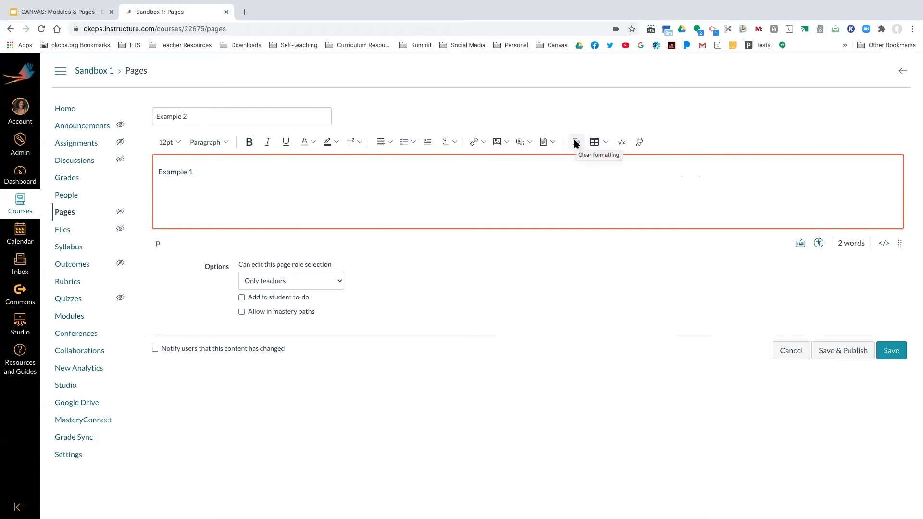
# Step: Examine the table options and the math equation editor for the Example 2 page
pyautogui.click(605, 143)
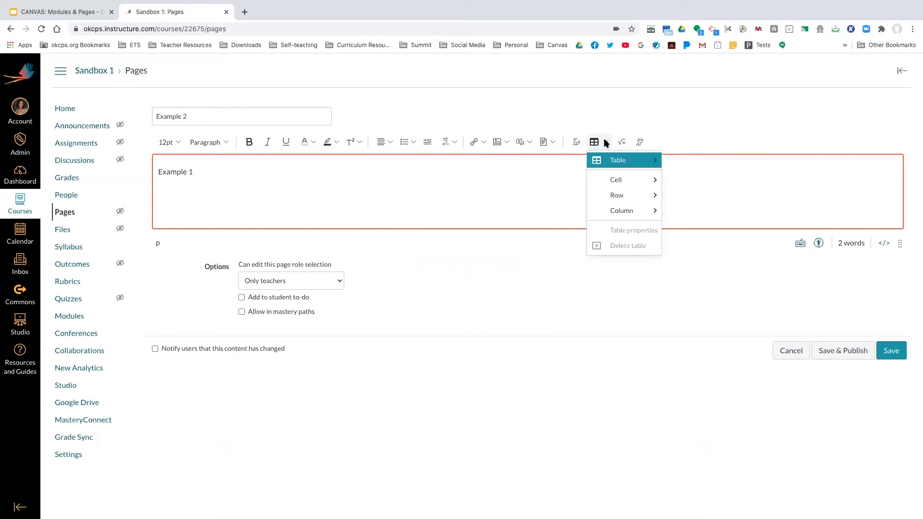
pyautogui.moveTo(642, 201)
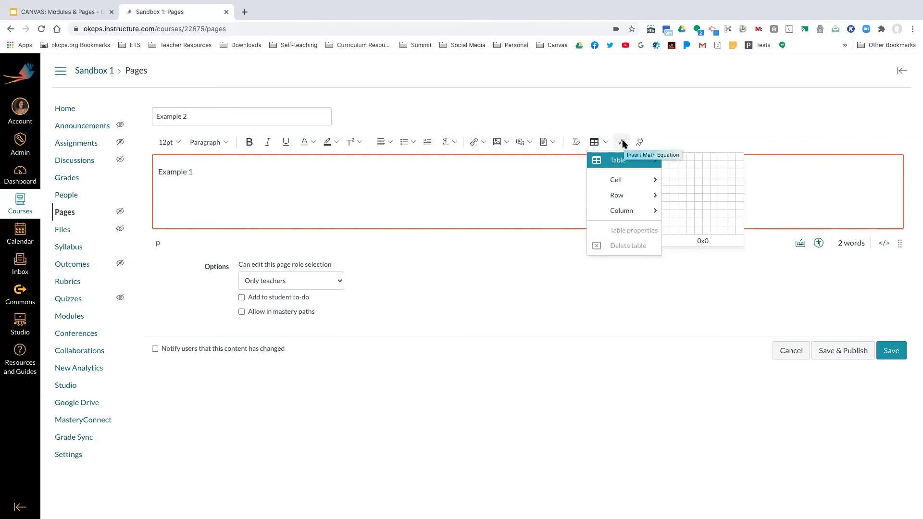
pyautogui.click(622, 143)
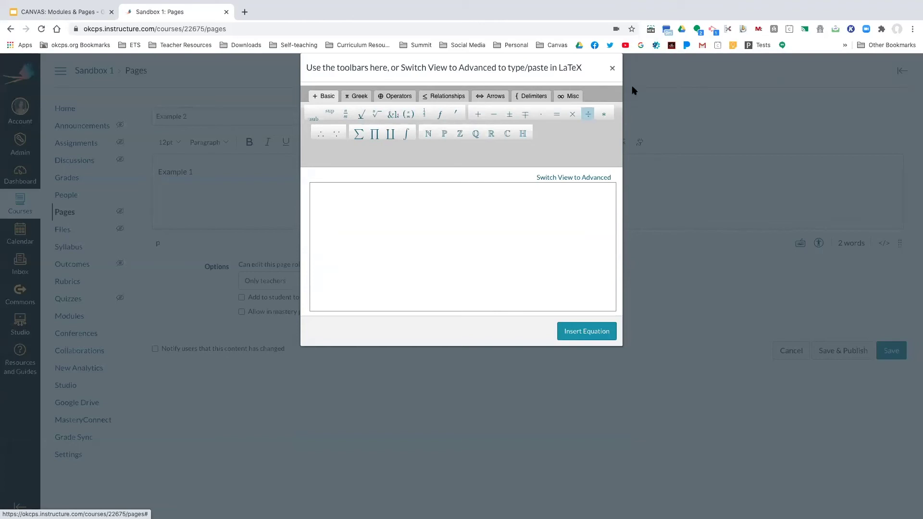
pyautogui.click(611, 69)
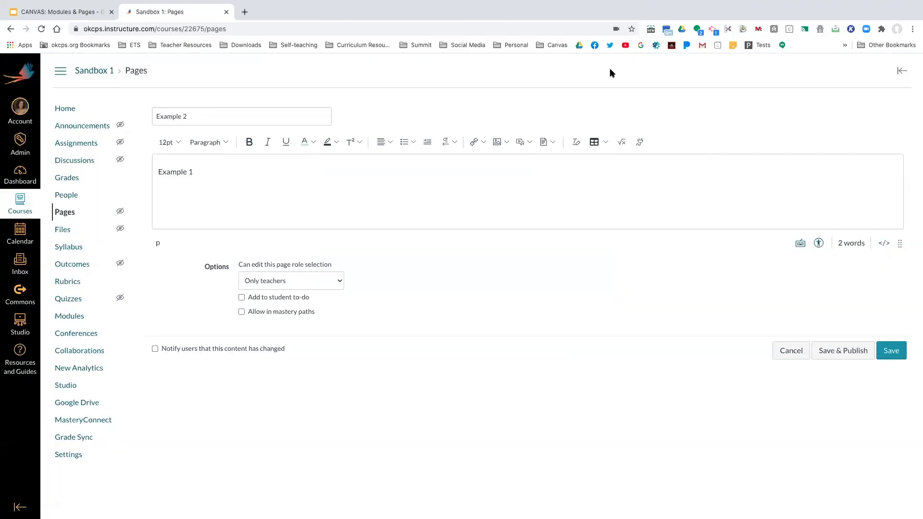
# Step: Insert a Google Hangouts Meet conference link below the "Example 1" text through the external apps
pyautogui.click(640, 143)
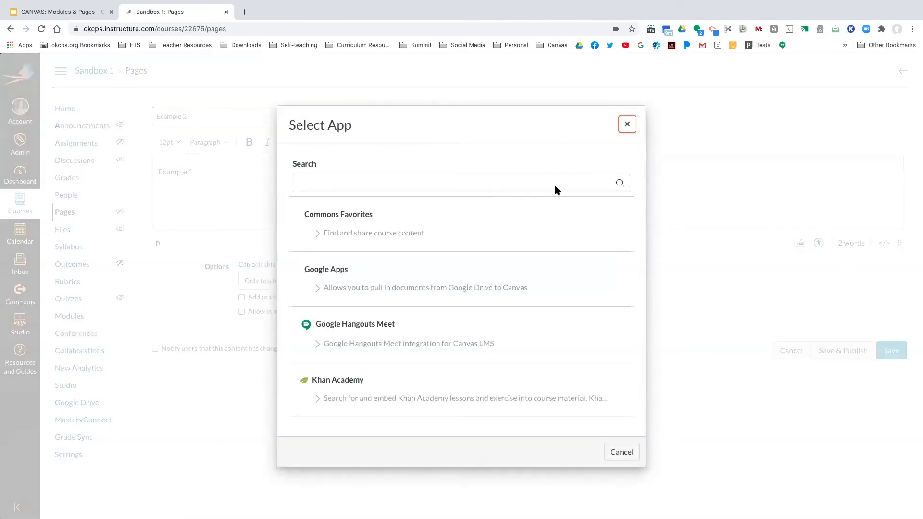
pyautogui.scroll(-1, 404, 302)
pyautogui.scroll(1, 404, 302)
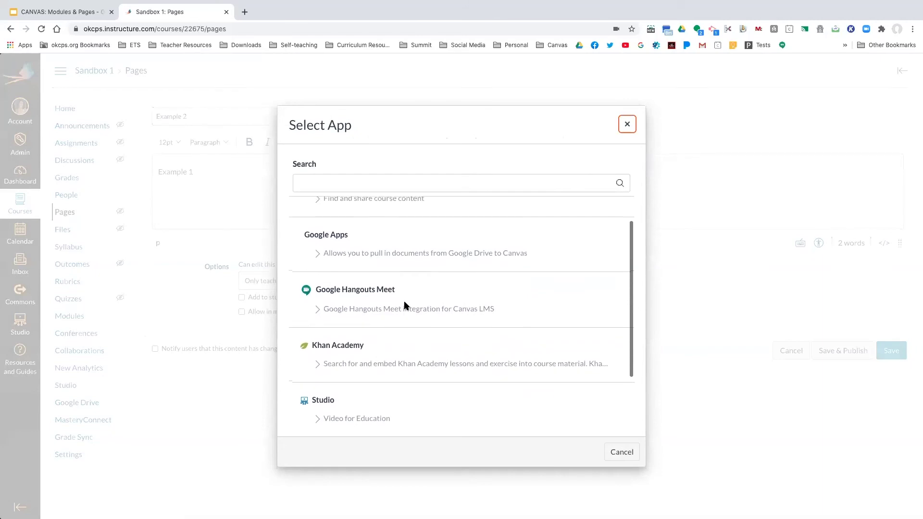
pyautogui.scroll(-2, 404, 305)
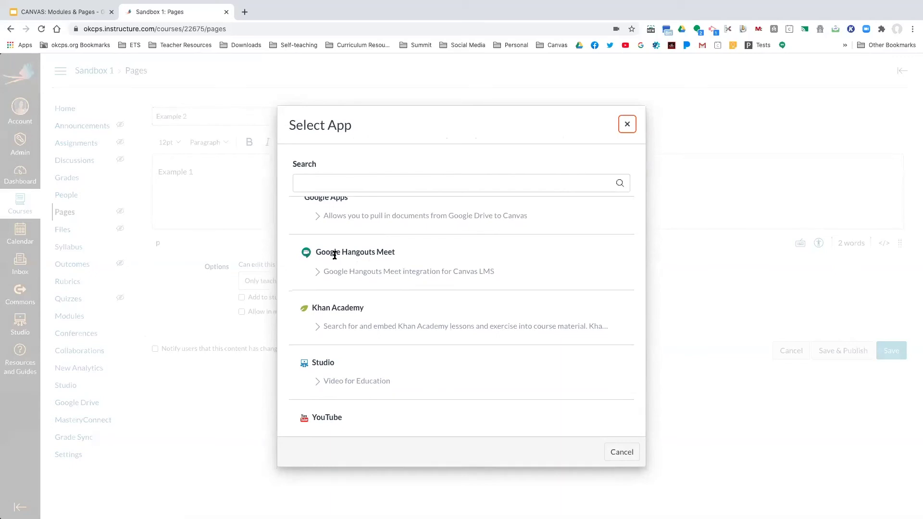
pyautogui.scroll(1, 334, 255)
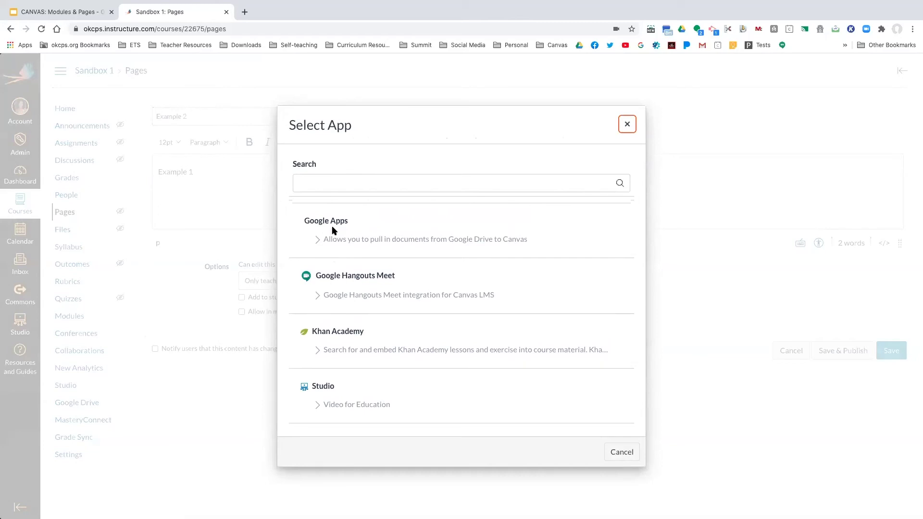
pyautogui.scroll(-2, 367, 276)
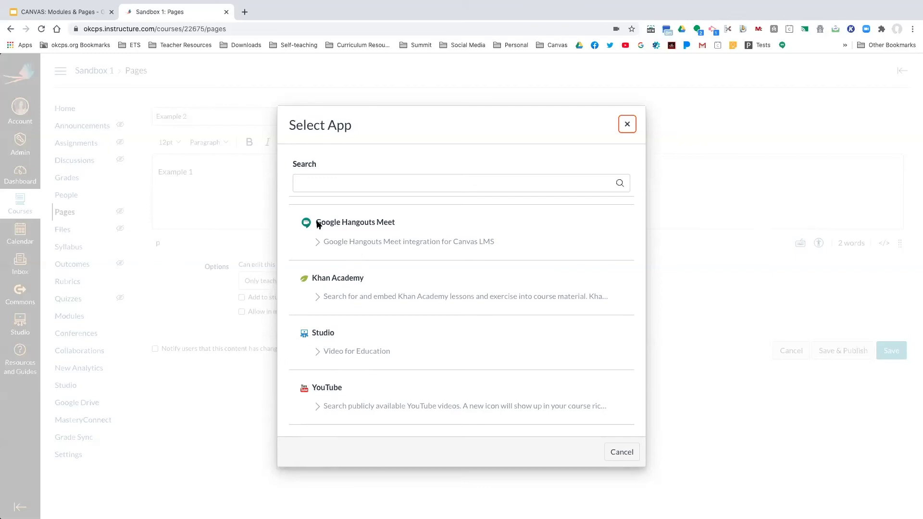
pyautogui.click(334, 221)
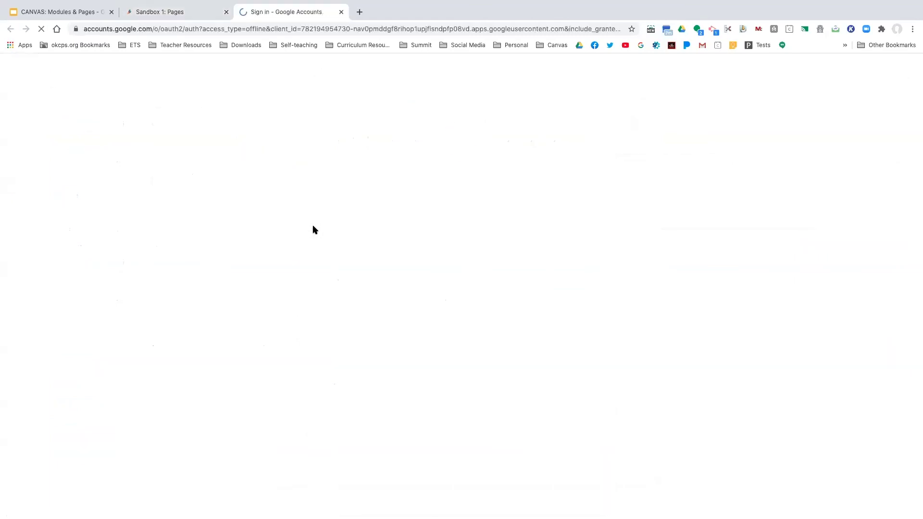
pyautogui.click(437, 280)
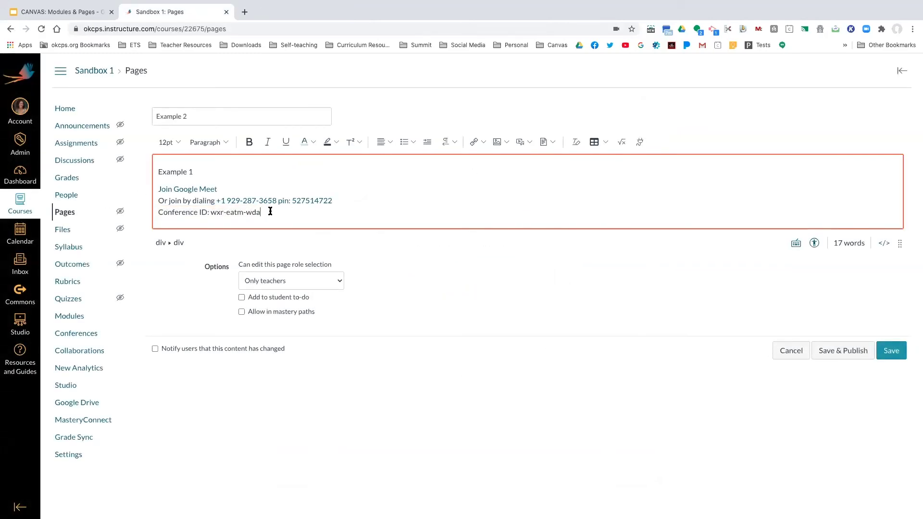
# Step: Search YouTube for "canvas" and embed the "Canvas Quick Start Guide | Canvas | Instructure" video after the Meet details, followed by a new line
pyautogui.press('Return')
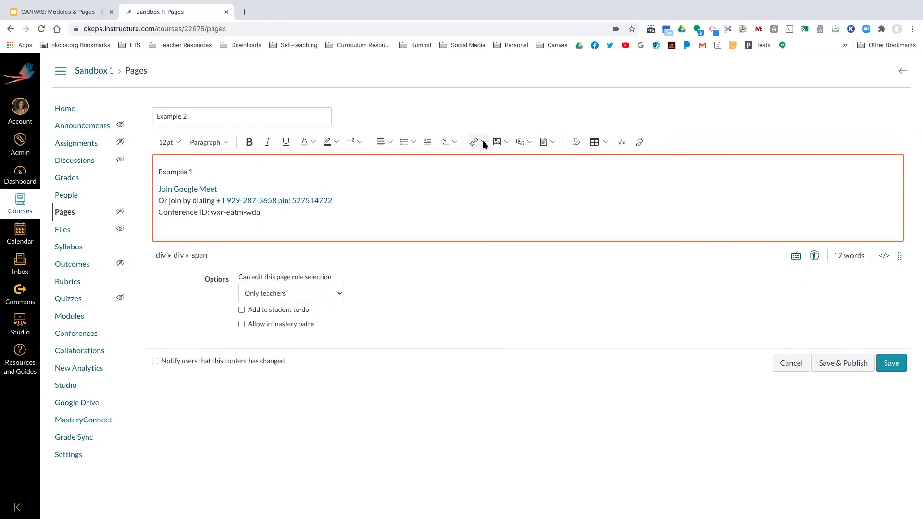
pyautogui.click(640, 142)
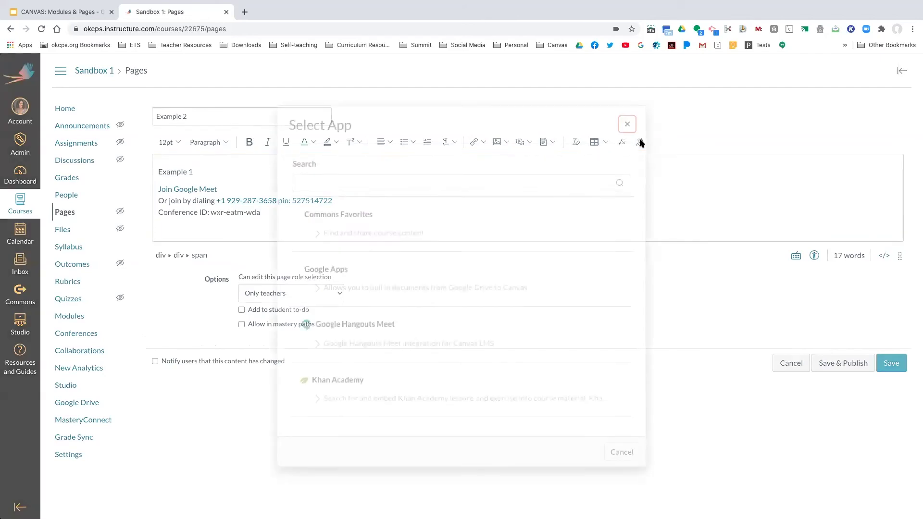
pyautogui.scroll(-3, 378, 287)
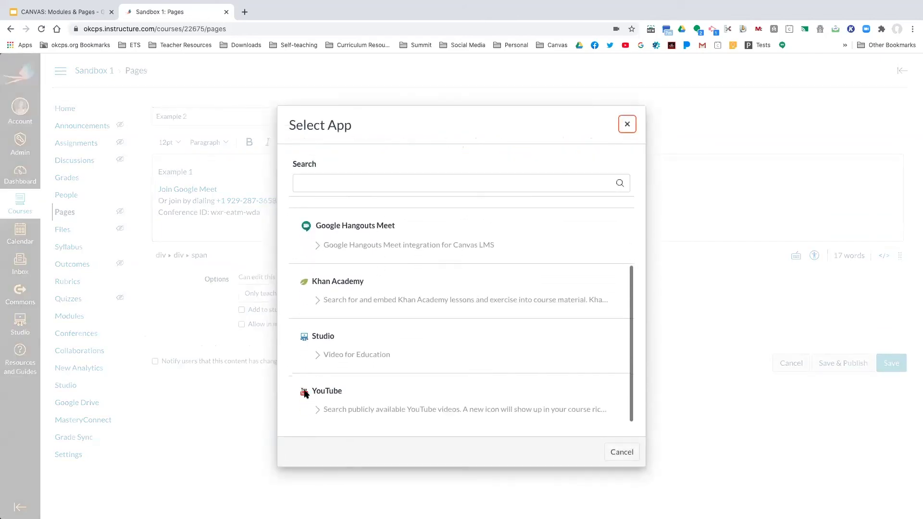
pyautogui.click(321, 390)
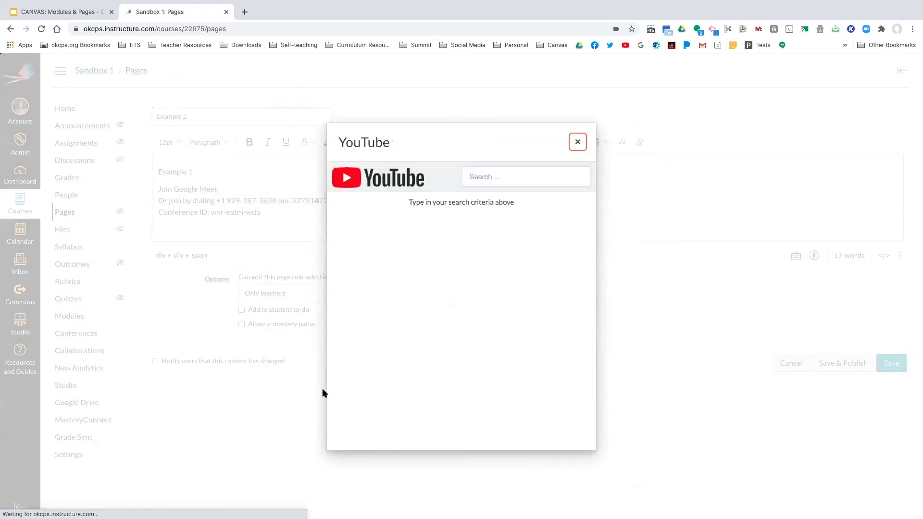
pyautogui.click(478, 178)
pyautogui.write('canvas')
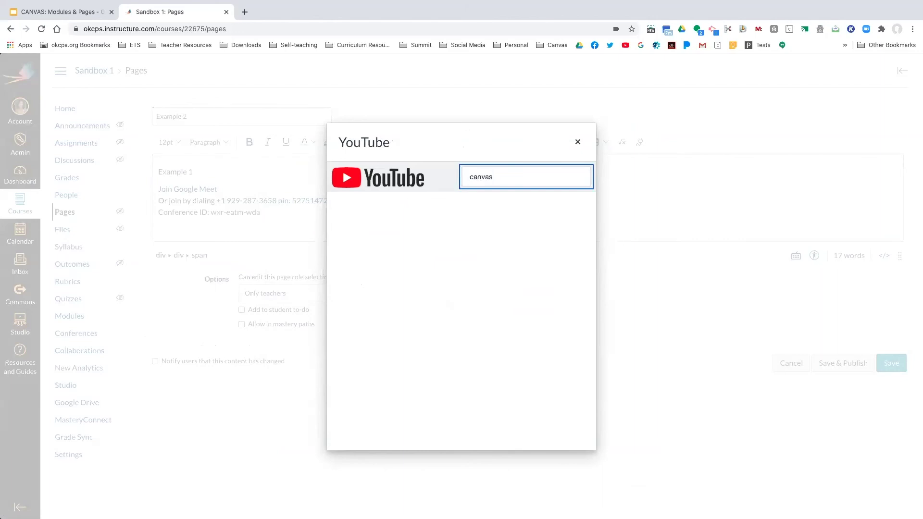
pyautogui.press('Return')
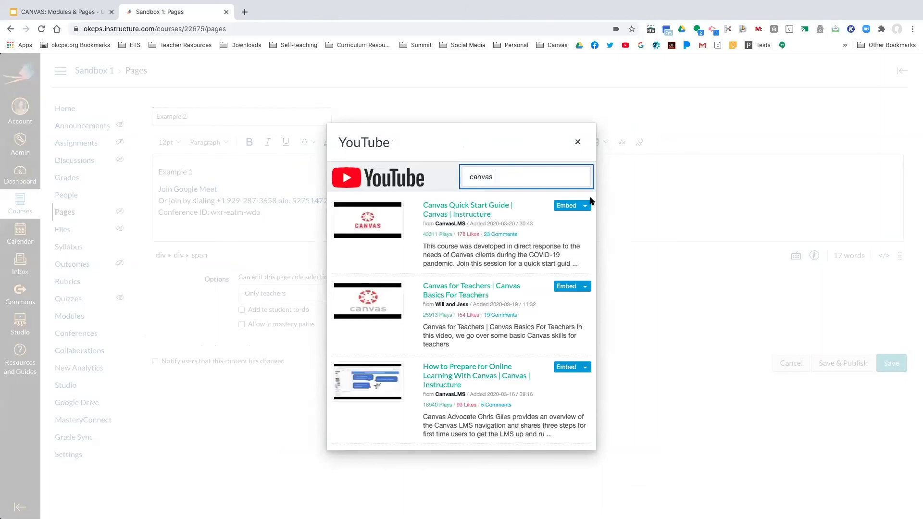
pyautogui.click(566, 206)
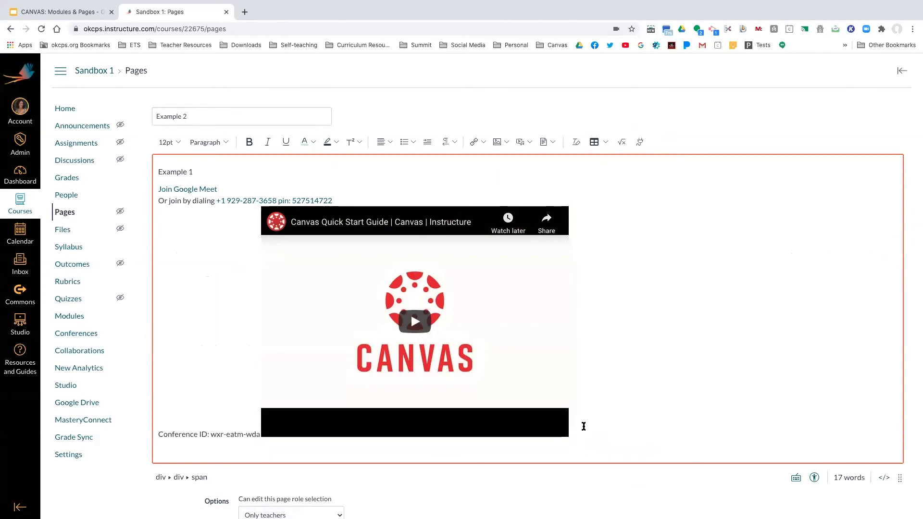
pyautogui.press('Return')
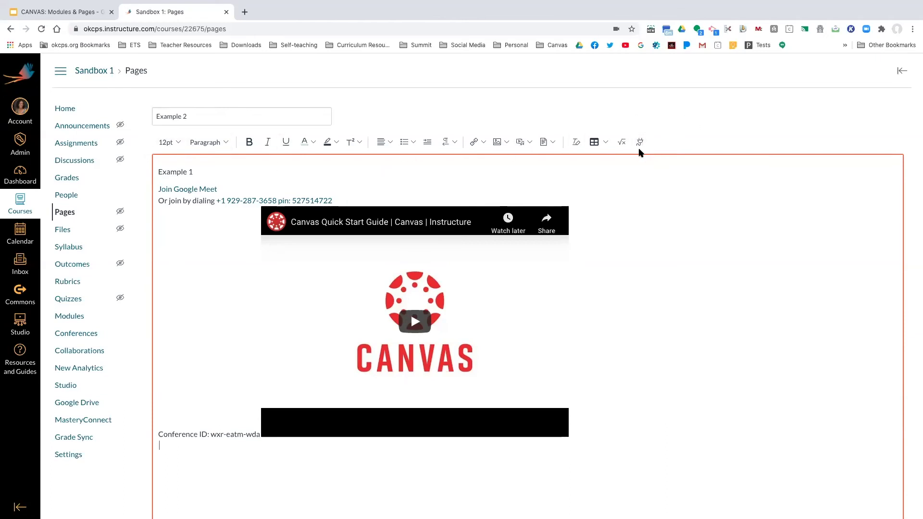
# Step: Review the editor's keyboard shortcuts and check the Example 2 page for accessibility issues
pyautogui.scroll(-7, 640, 151)
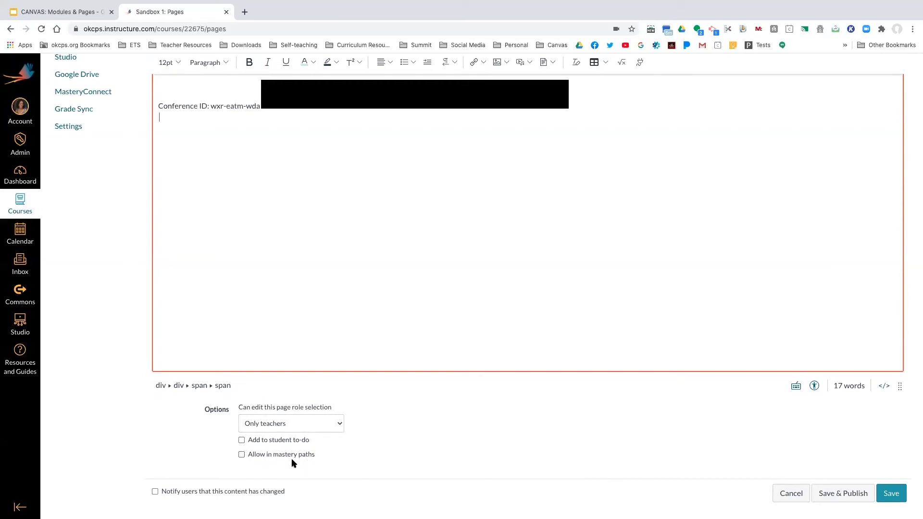
pyautogui.scroll(-1, 330, 467)
pyautogui.click(795, 386)
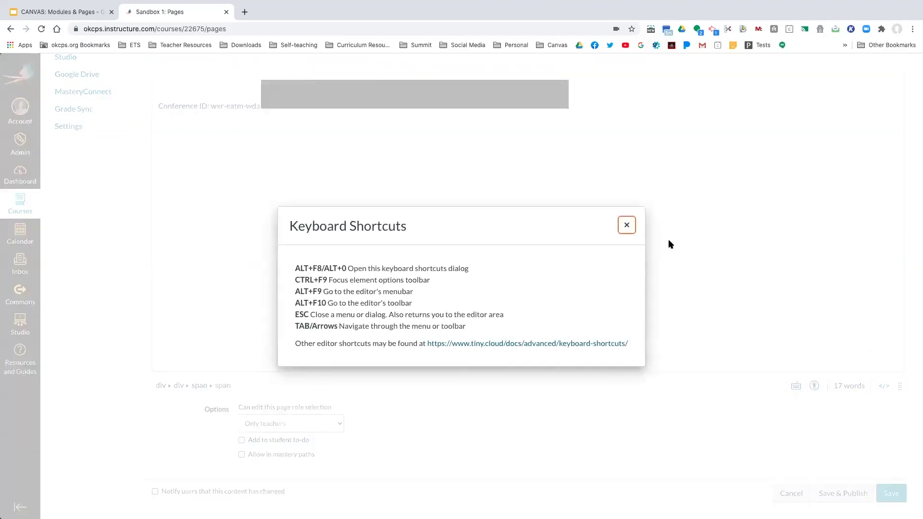
pyautogui.click(627, 225)
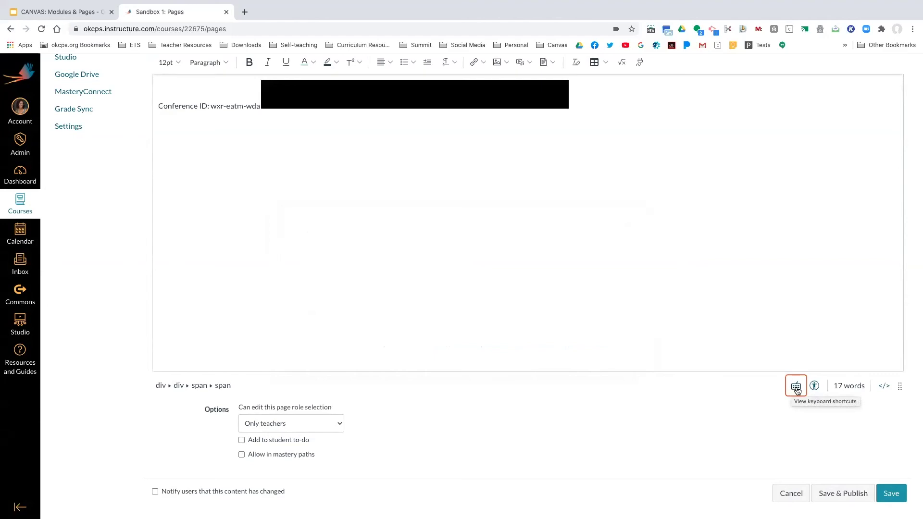
pyautogui.click(796, 387)
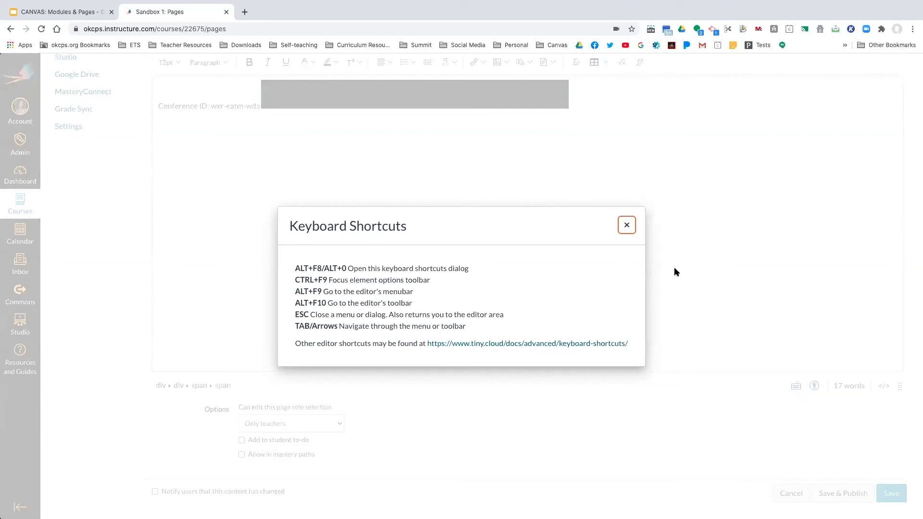
pyautogui.click(627, 226)
pyautogui.click(814, 387)
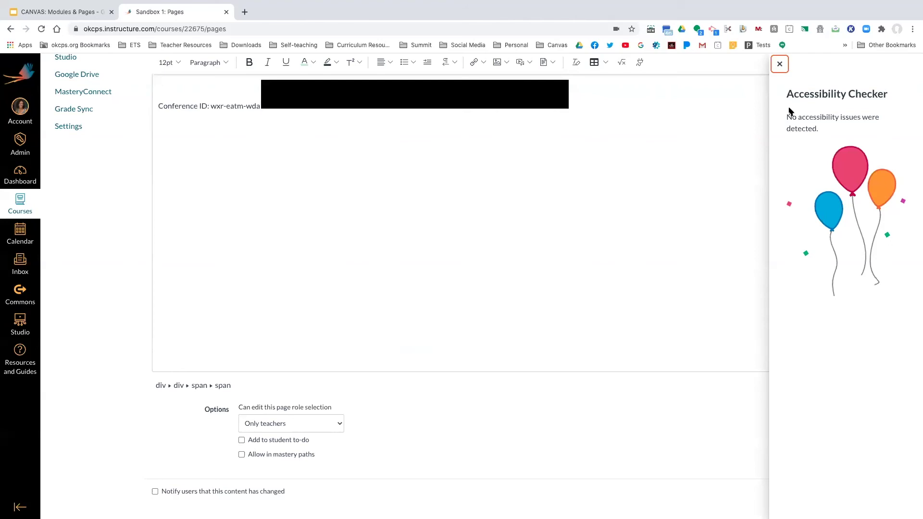
pyautogui.click(780, 64)
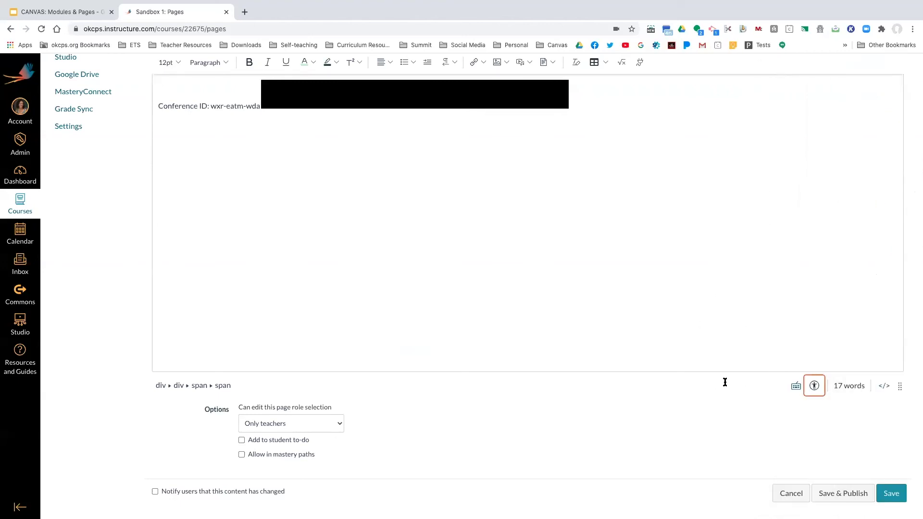
# Step: Save the Example 2 page without publishing it
pyautogui.click(884, 388)
pyautogui.click(895, 496)
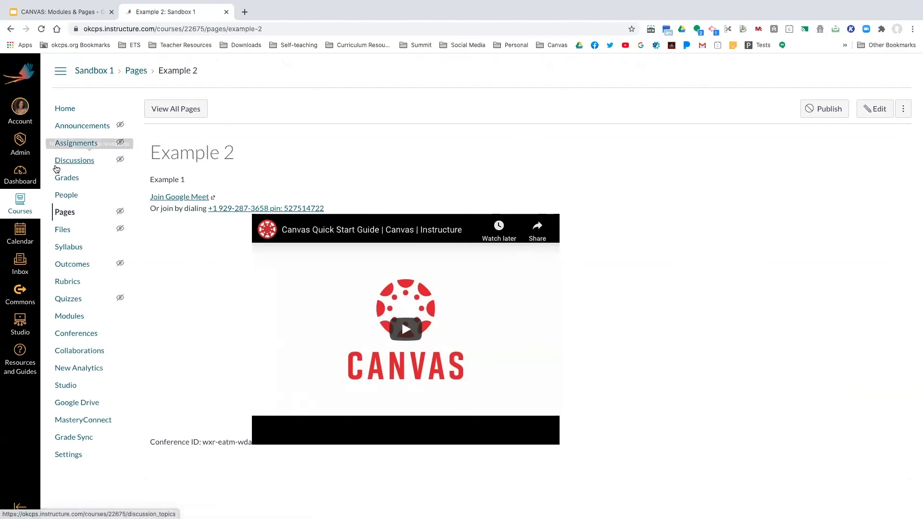
# Step: Add the existing Example 2 page to the ELA Copy module without indentation
pyautogui.click(74, 319)
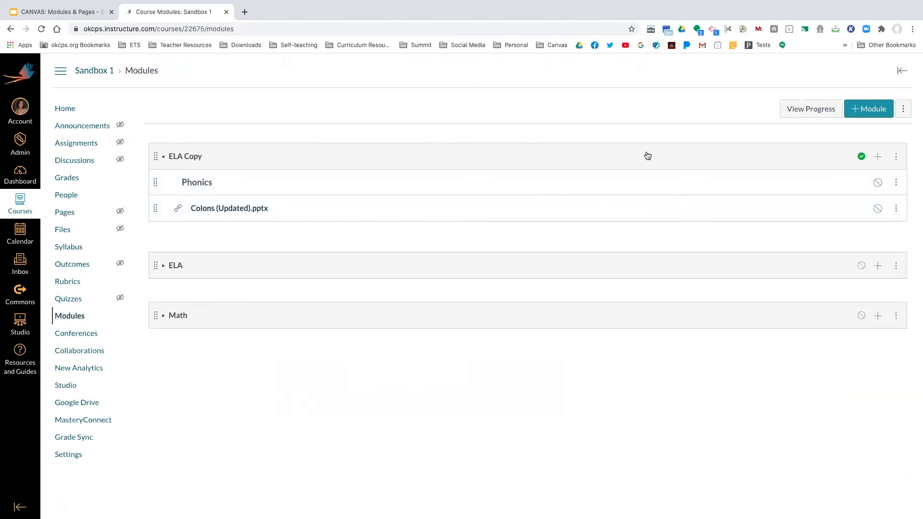
pyautogui.click(878, 159)
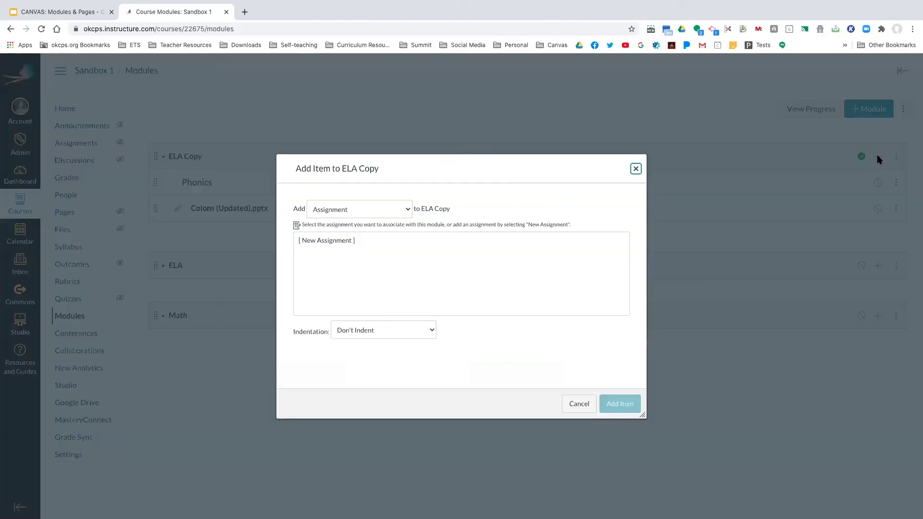
pyautogui.click(408, 211)
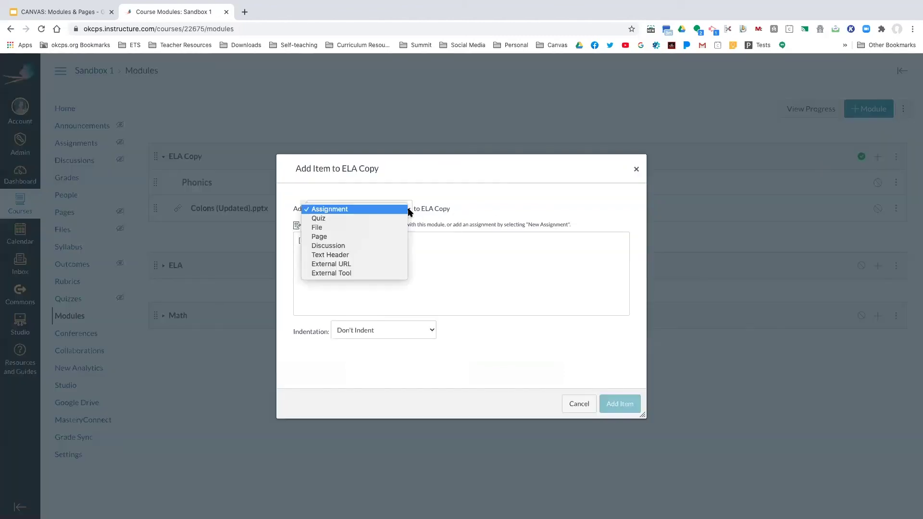
pyautogui.click(384, 236)
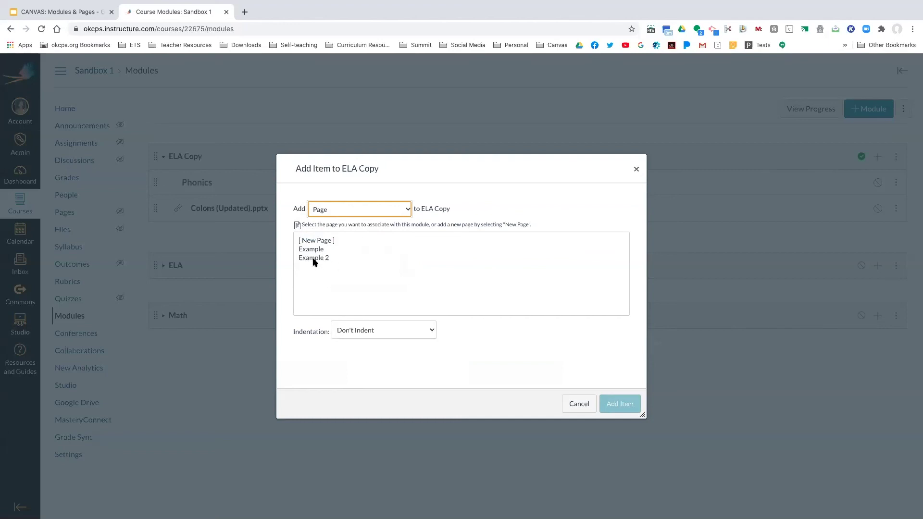
pyautogui.click(315, 259)
pyautogui.click(611, 410)
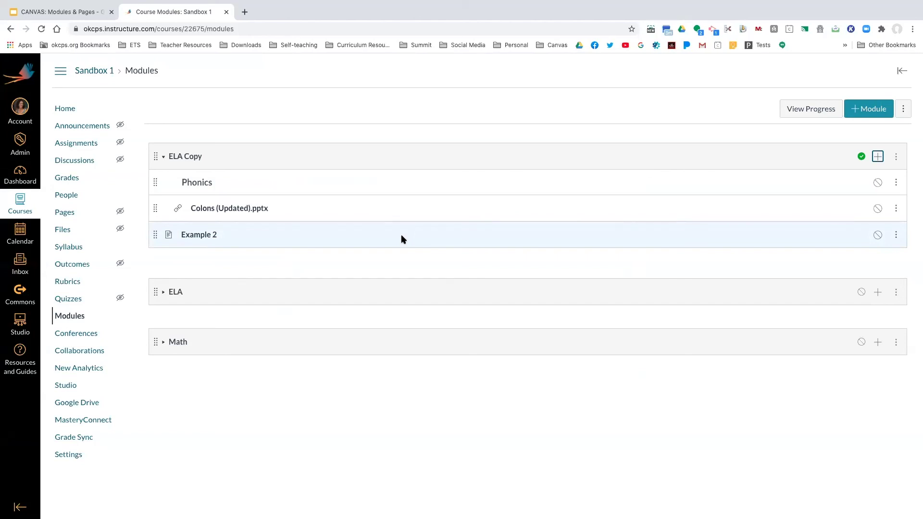
# Step: Open the Example 2 page from the course's page list for editing
pyautogui.click(70, 217)
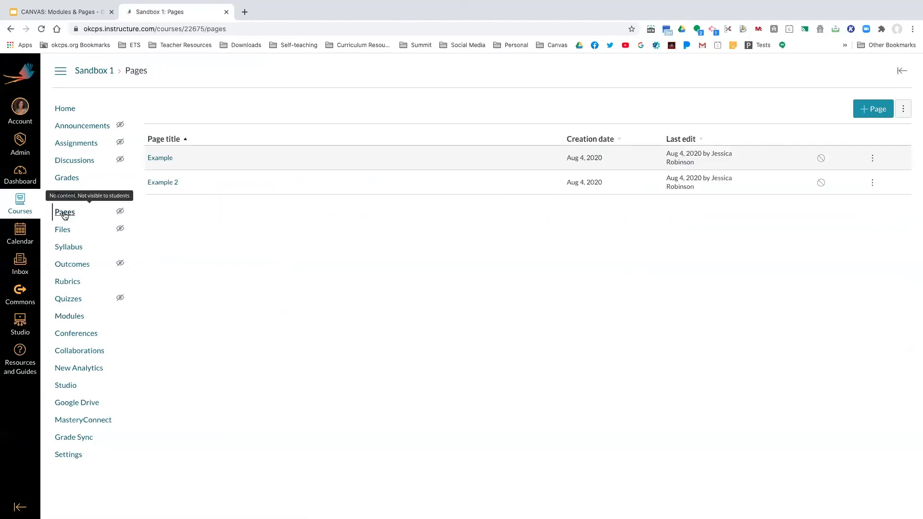
pyautogui.click(159, 184)
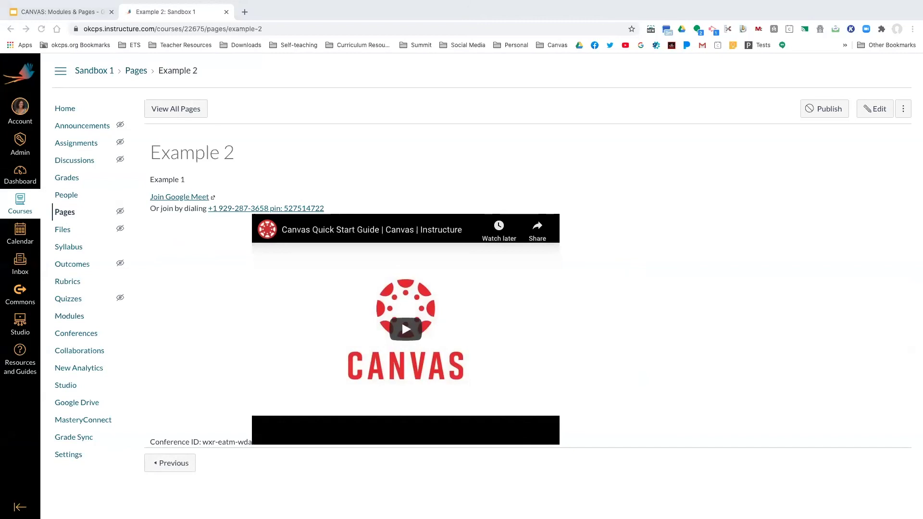
pyautogui.click(878, 114)
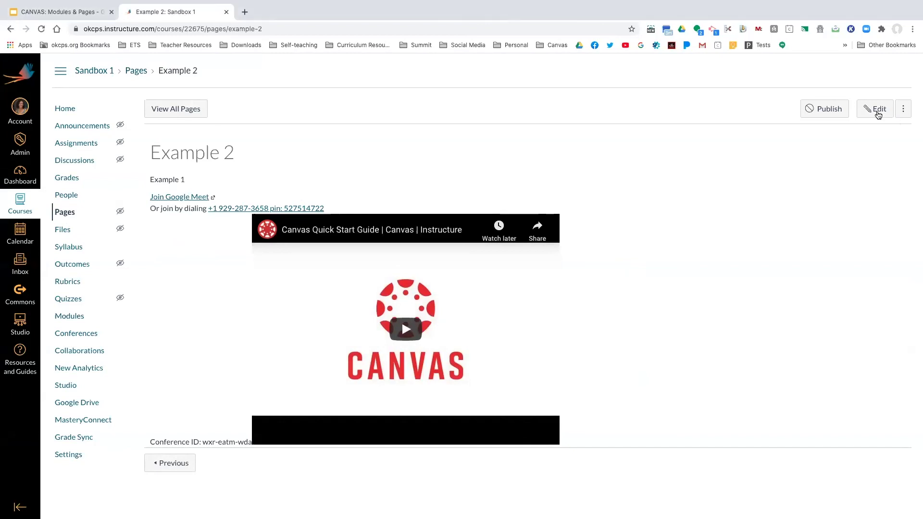
pyautogui.click(877, 115)
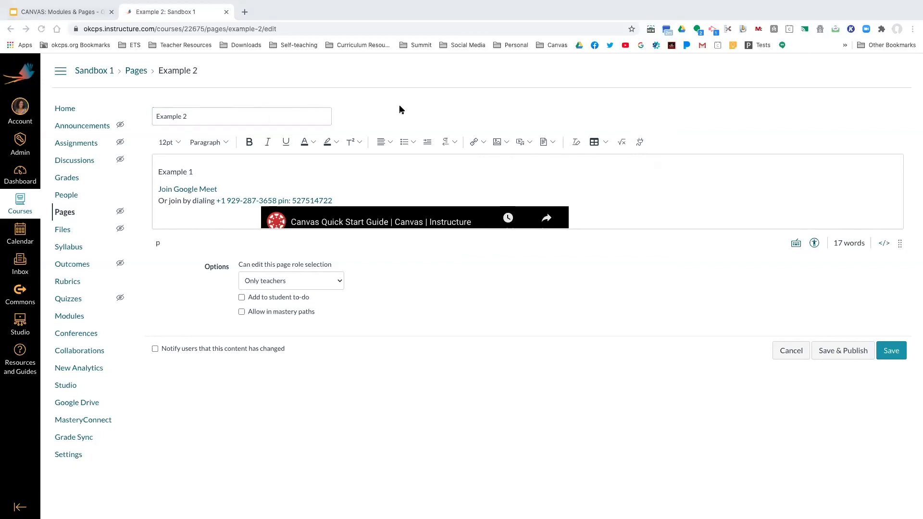
# Step: Browse the presentation and image files in a Google Drive folder through Google Apps, and close it without embedding or linking any
pyautogui.click(640, 144)
pyautogui.click(640, 144)
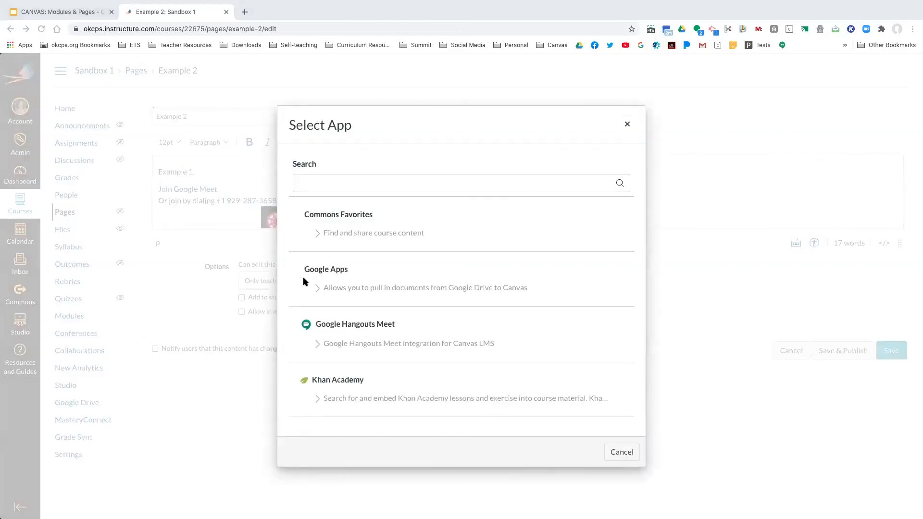
pyautogui.click(319, 270)
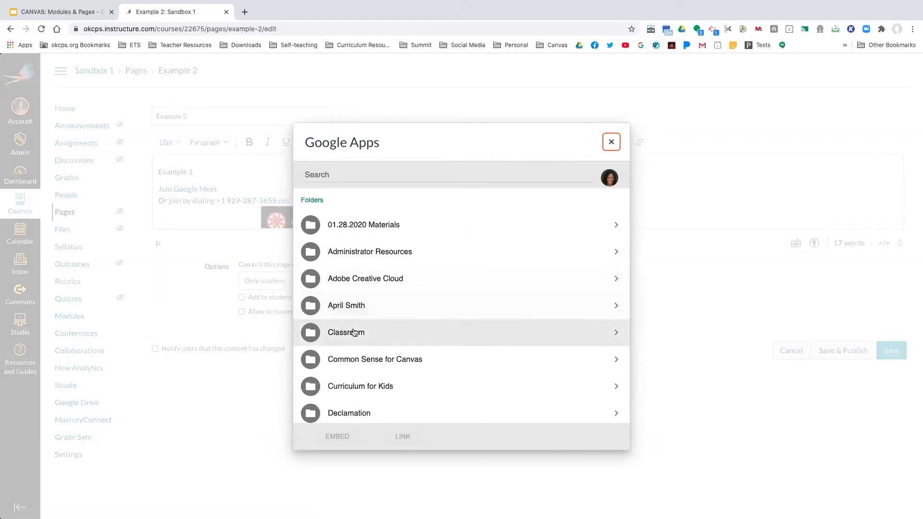
pyautogui.click(350, 306)
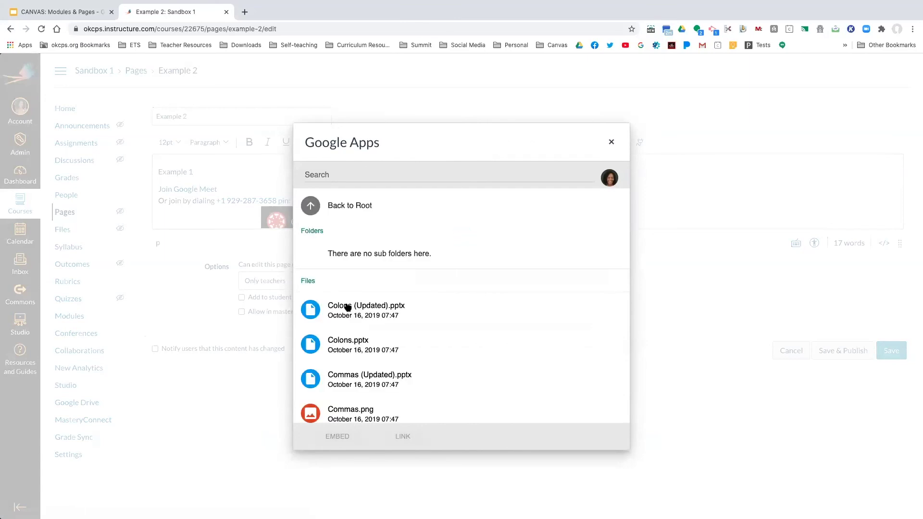
pyautogui.scroll(-3, 347, 307)
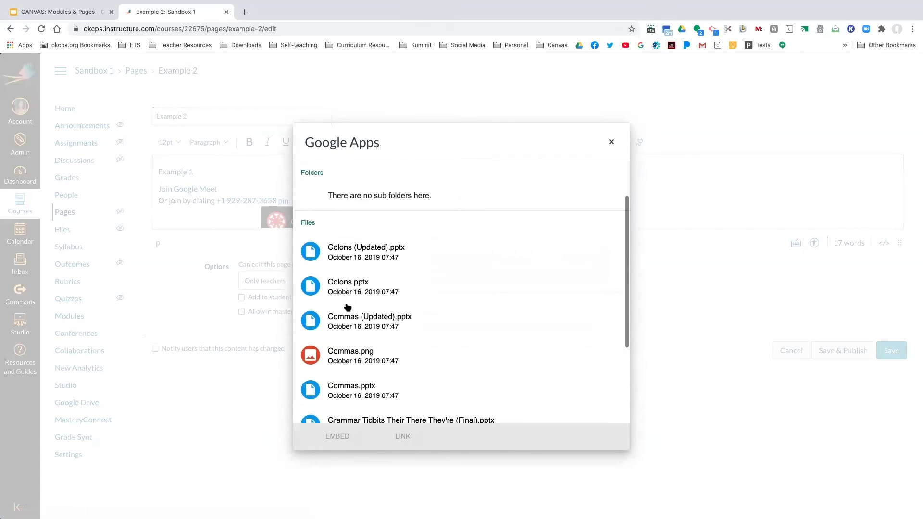
pyautogui.scroll(-2, 348, 308)
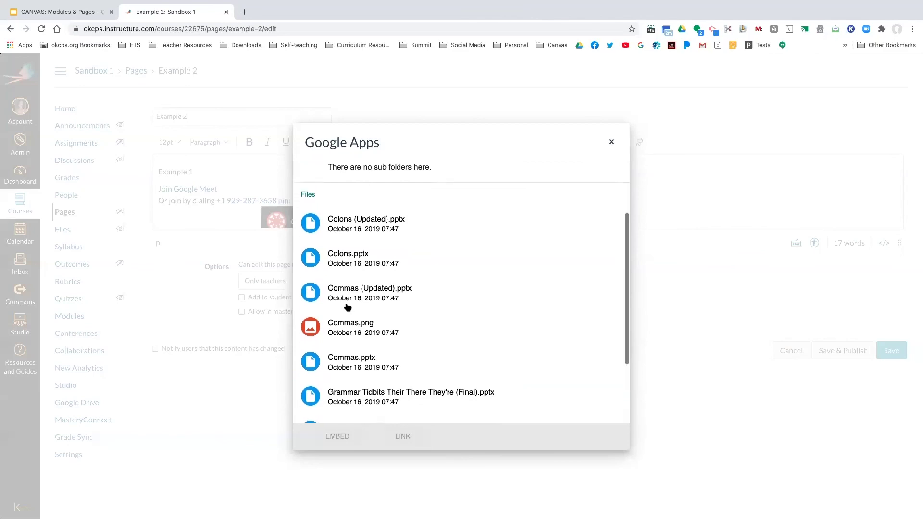
pyautogui.scroll(-1, 348, 307)
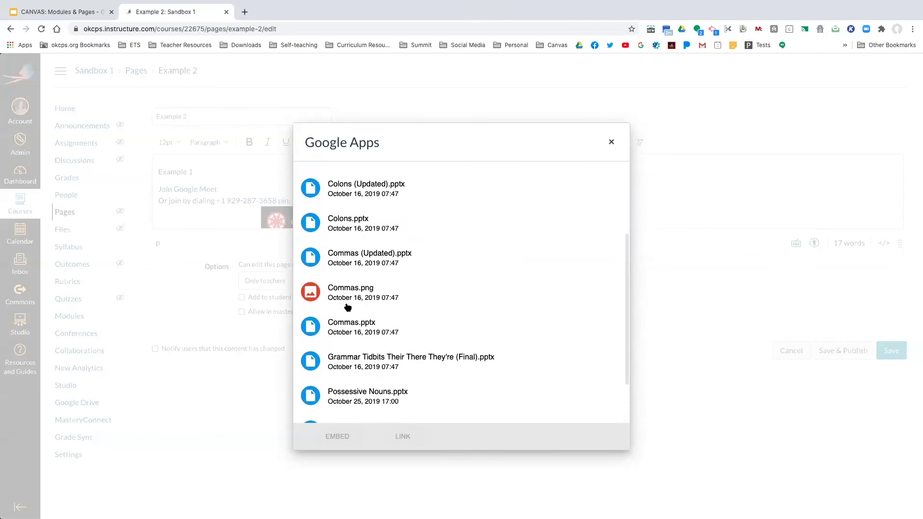
pyautogui.scroll(-2, 347, 307)
pyautogui.scroll(-1, 347, 308)
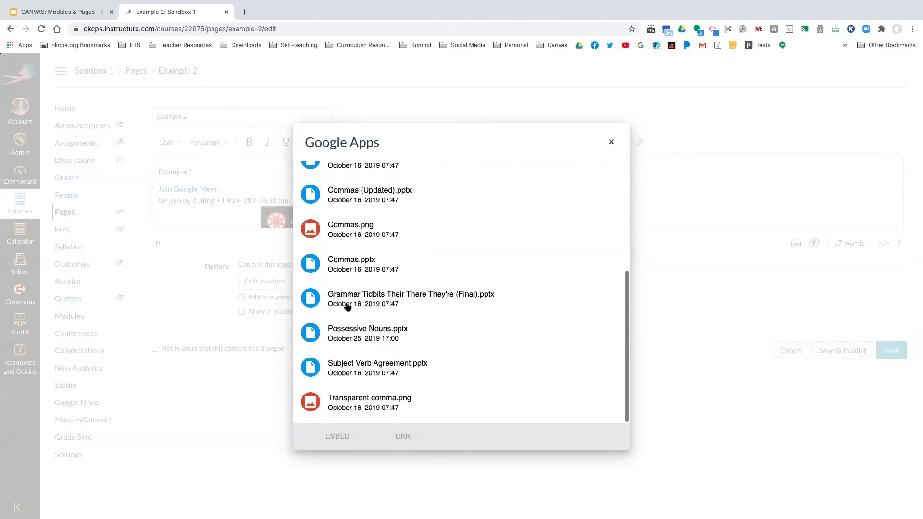
pyautogui.scroll(3, 348, 307)
pyautogui.scroll(3, 347, 307)
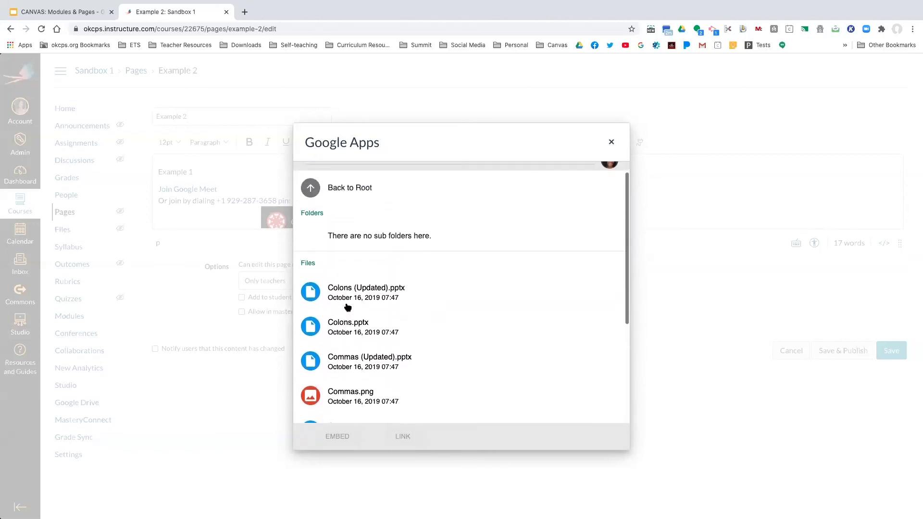
pyautogui.click(610, 143)
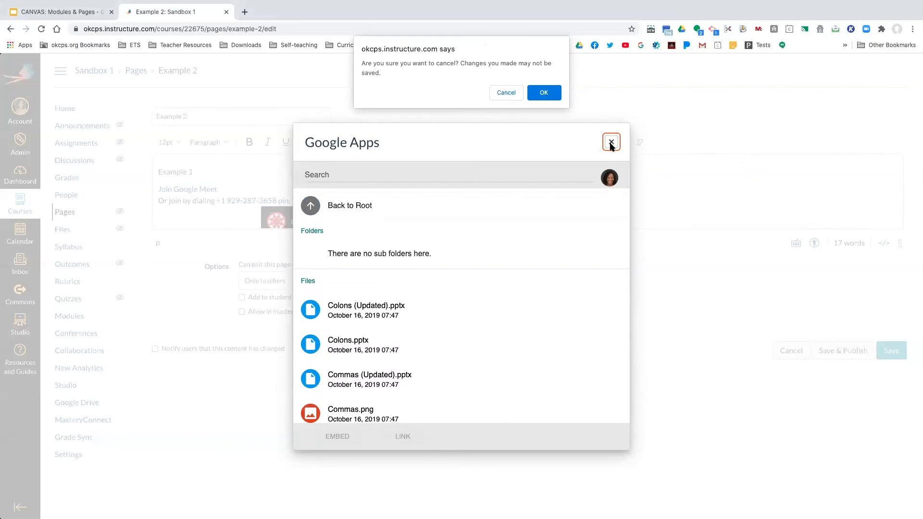
pyautogui.click(542, 93)
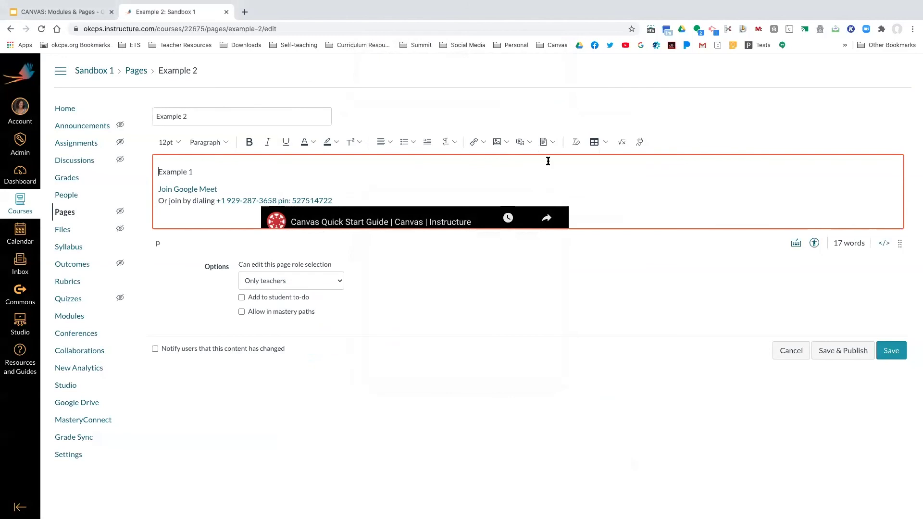
# Step: Insert another Google Meet link above the Example 1 text with Google Hangouts Meet using the school account, and save the page unpublished
pyautogui.scroll(-5, 547, 161)
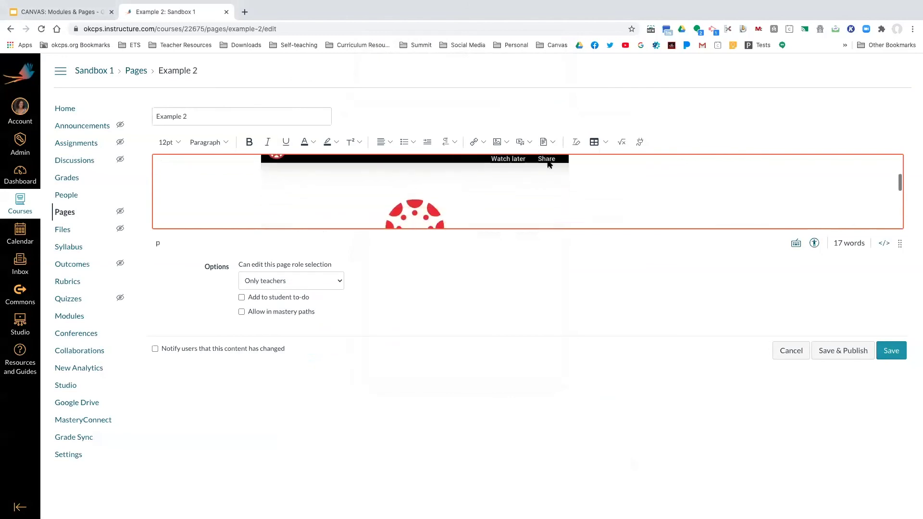
pyautogui.click(640, 143)
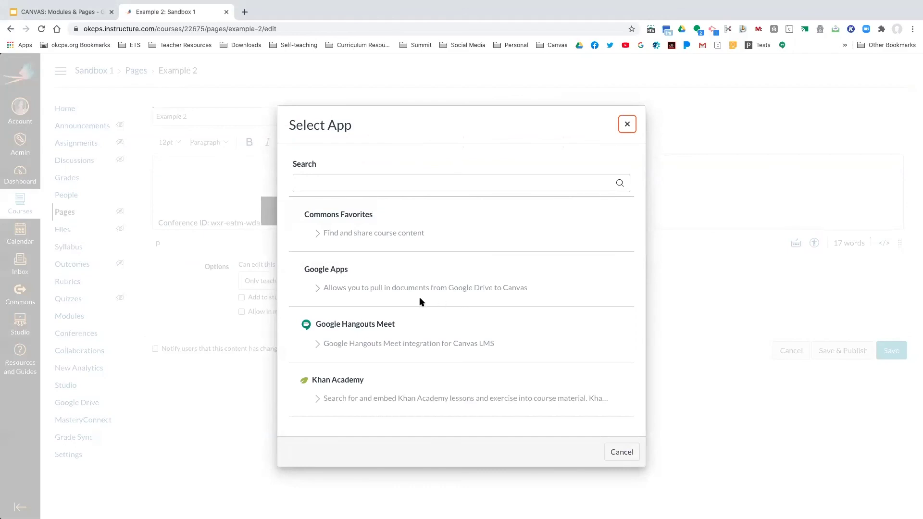
pyautogui.scroll(-2, 420, 296)
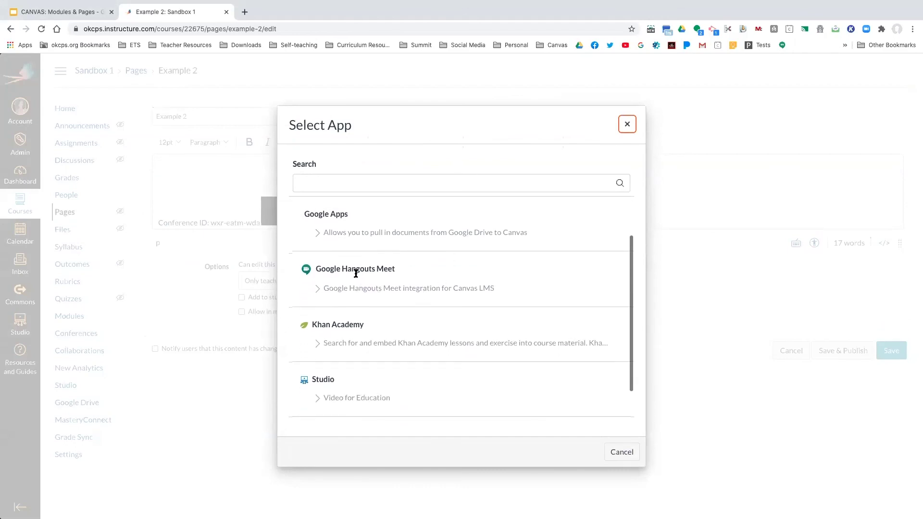
pyautogui.click(354, 272)
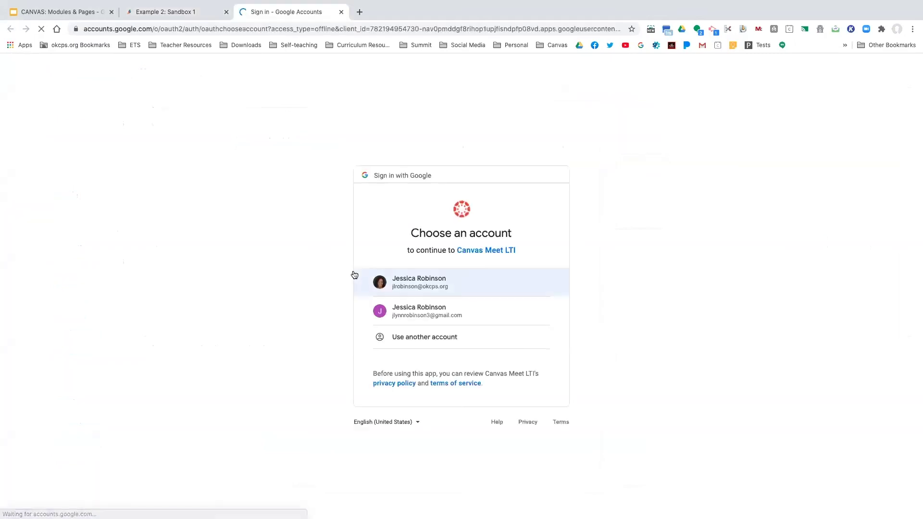
pyautogui.click(425, 279)
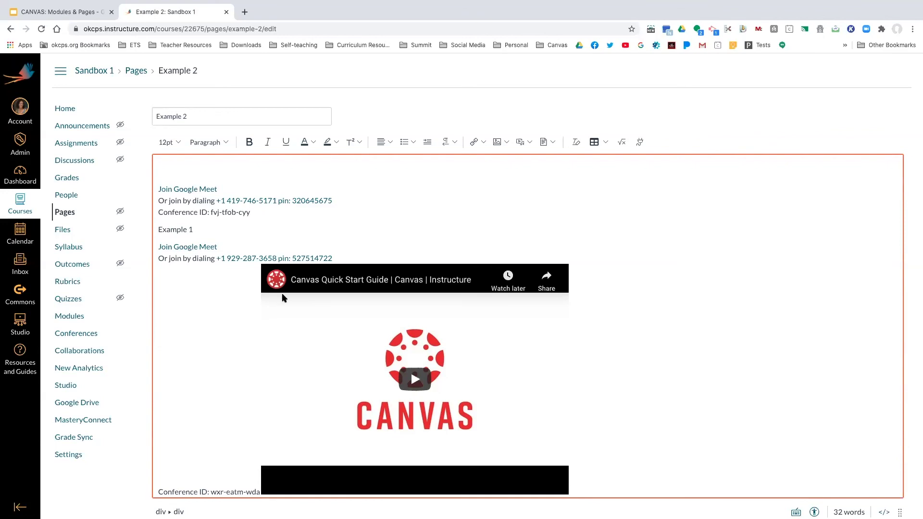
pyautogui.scroll(-3, 282, 295)
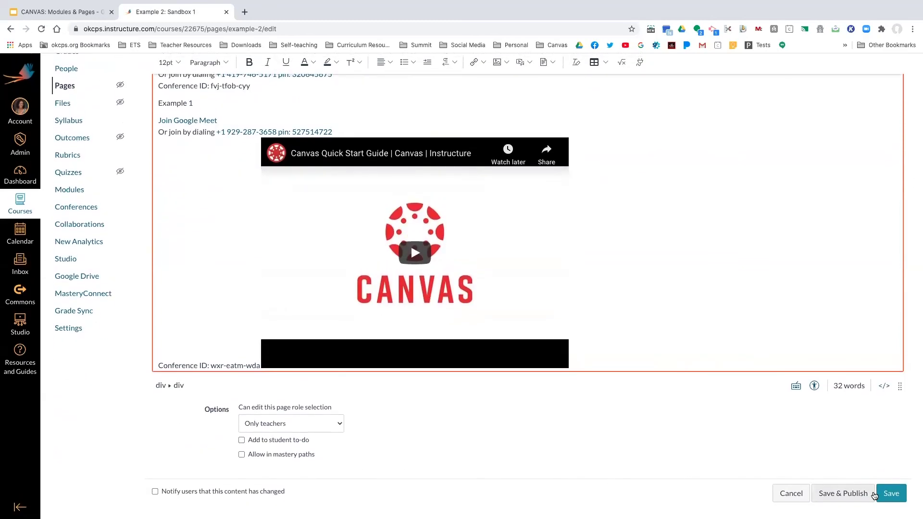
pyautogui.click(889, 494)
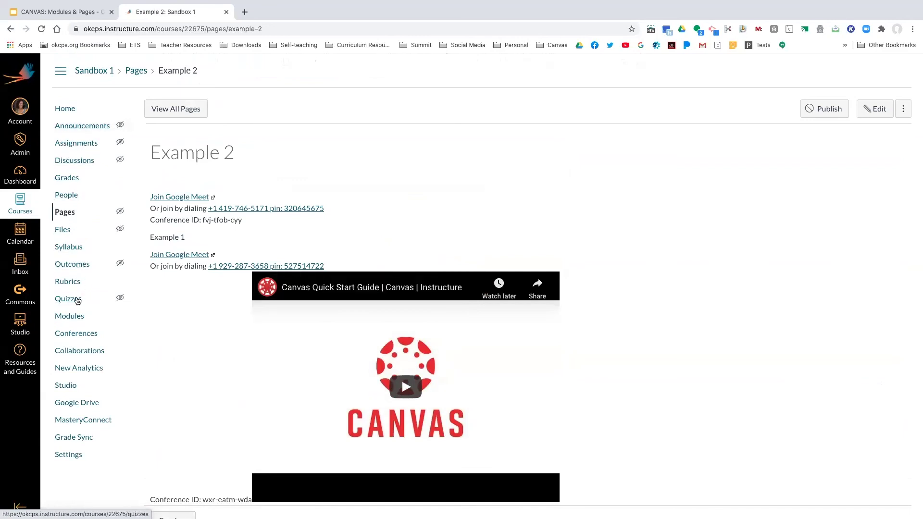
# Step: Check the course modules, preview the ELA Copy module on the home page in Student View, and return to the teacher view
pyautogui.click(73, 318)
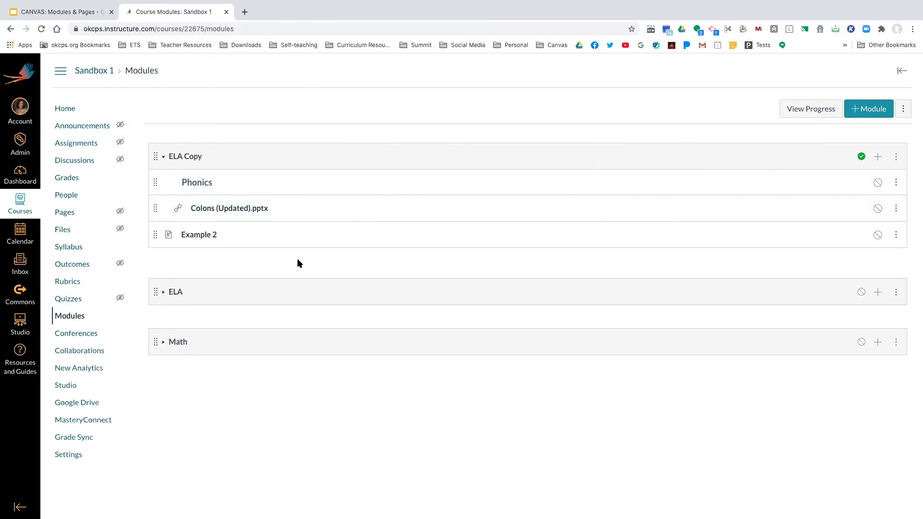
pyautogui.click(65, 109)
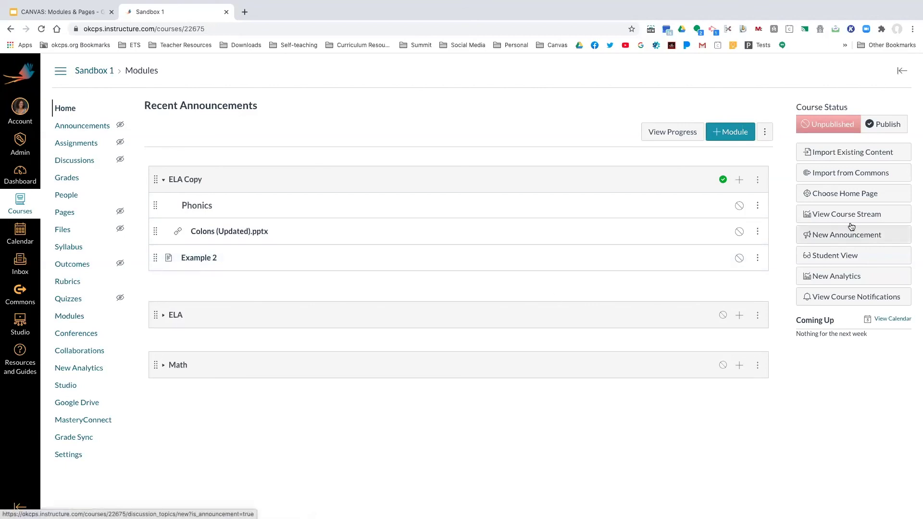
pyautogui.click(828, 260)
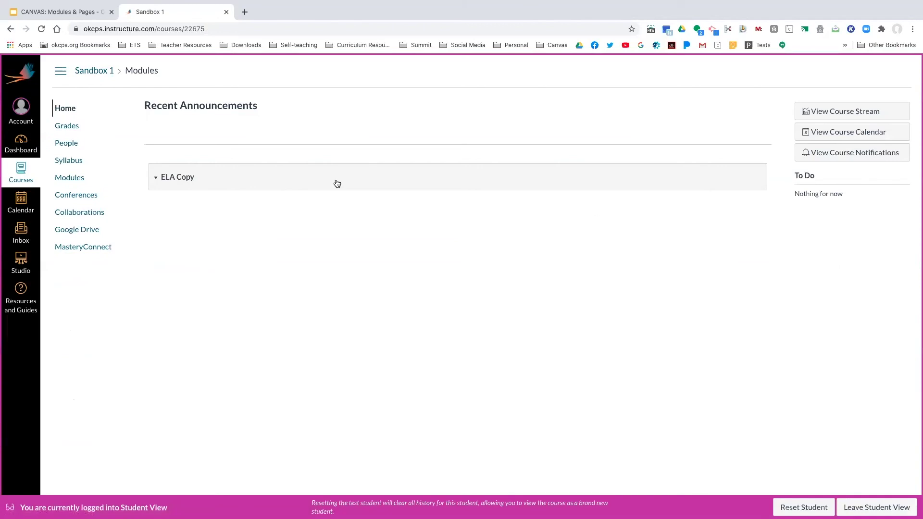
pyautogui.click(156, 181)
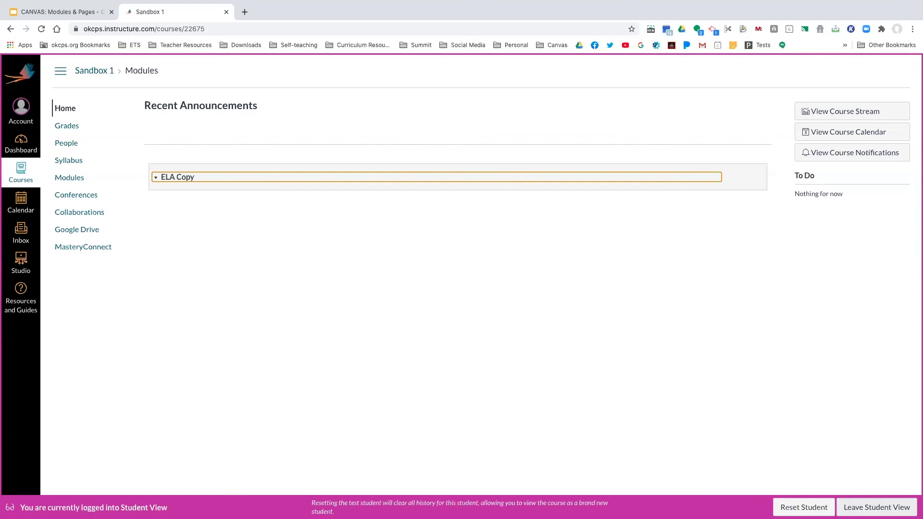
pyautogui.click(876, 507)
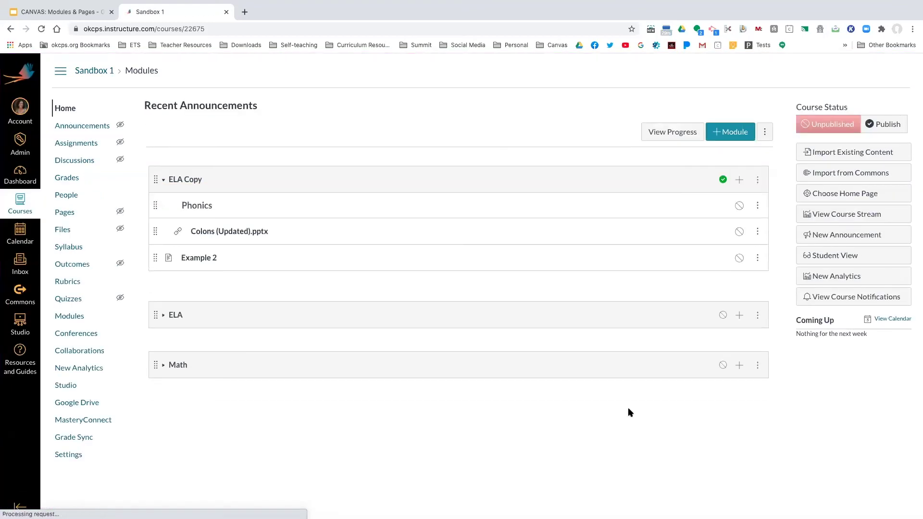
# Step: Publish the Phonics header, the Colons (Updated).pptx link and the Example 2 page in the ELA Copy module
pyautogui.click(739, 206)
pyautogui.click(739, 231)
pyautogui.click(739, 258)
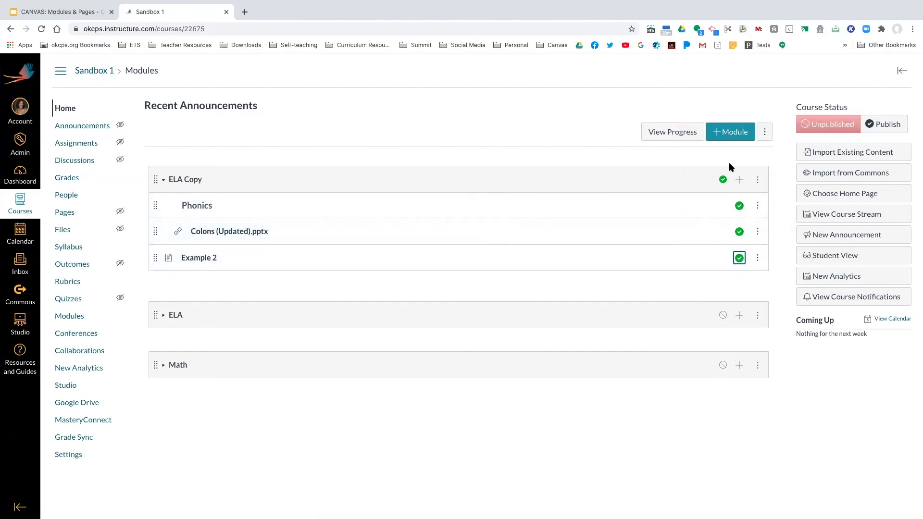
# Step: Examine the published items of the expanded ELA Copy module in Student View, and leave the student preview
pyautogui.click(853, 259)
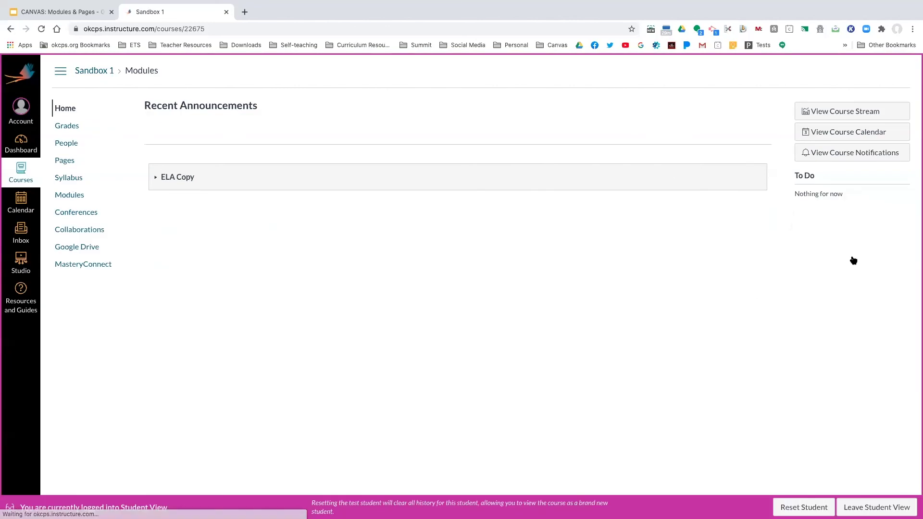
pyautogui.click(156, 178)
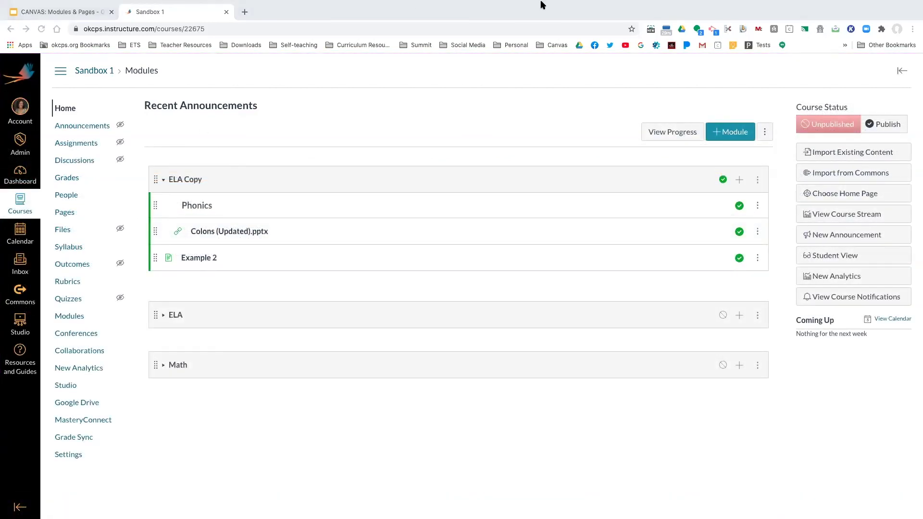
pyautogui.moveTo(544, 2)
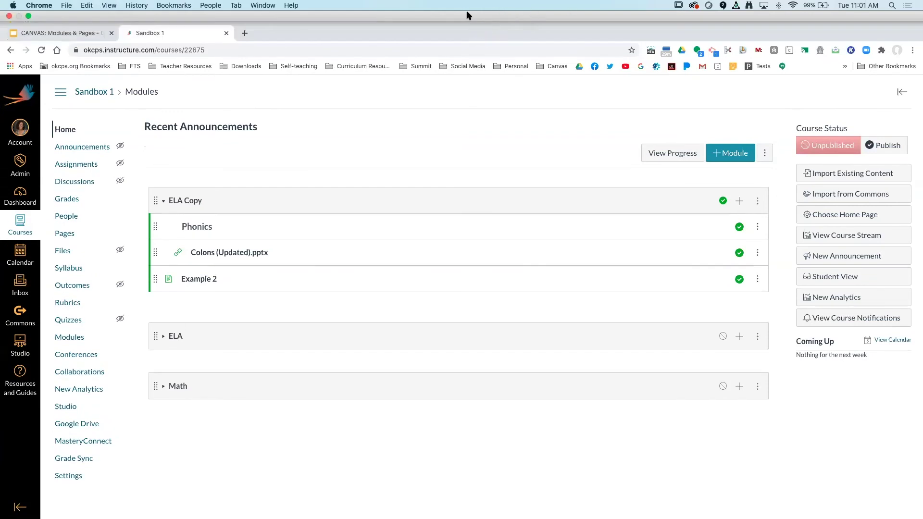